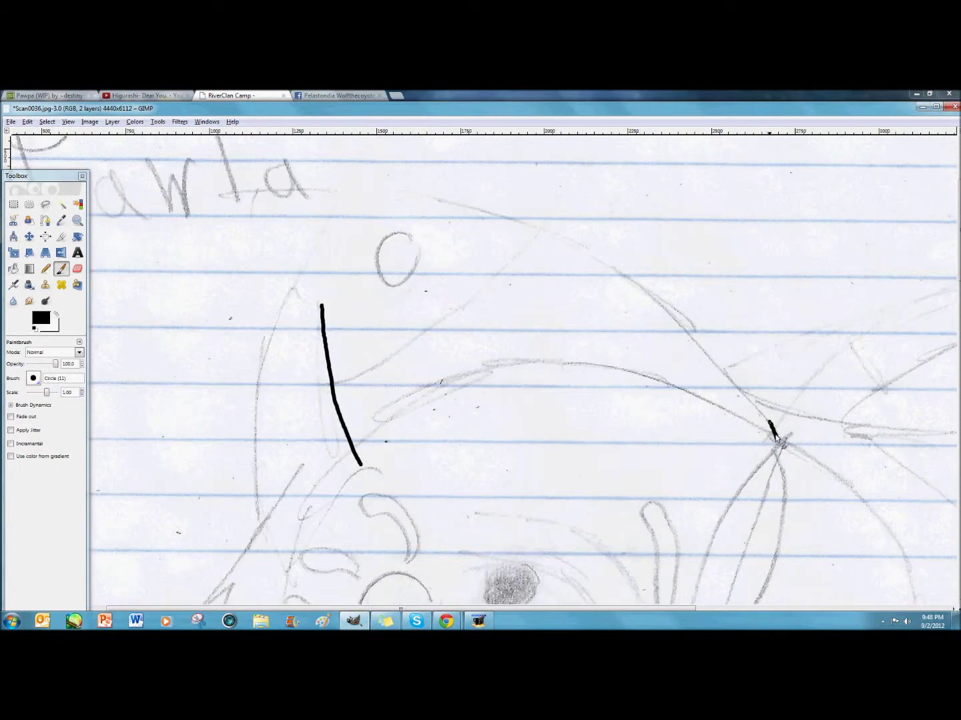
Step: Undo the short stray stroke and ink the outer edge of the left ear over the pencil sketch
key("ctrl+z")
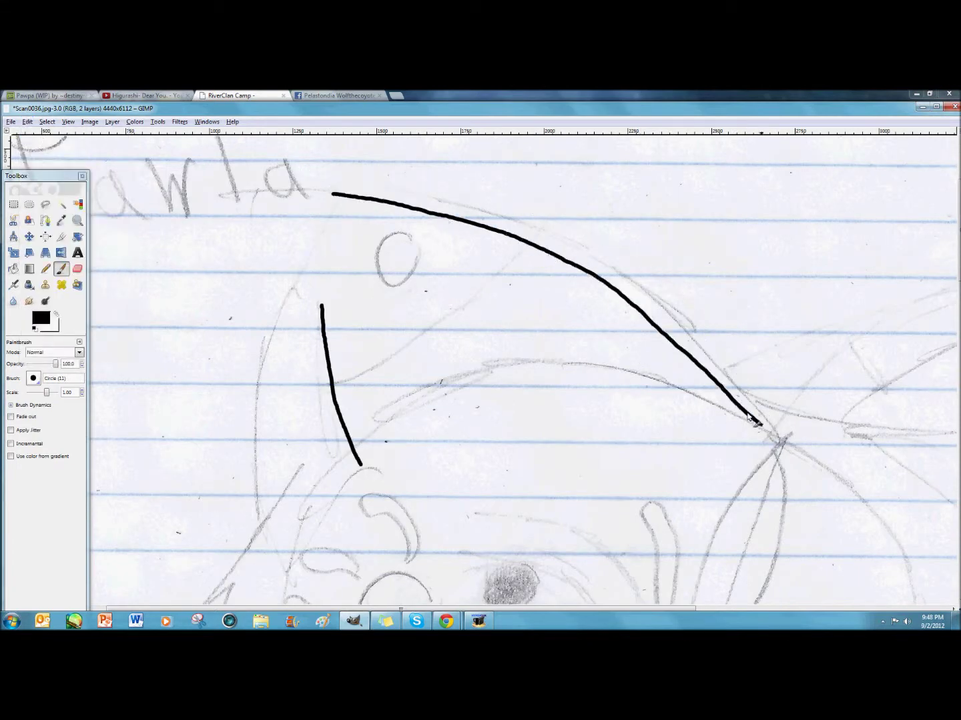
left_click_drag(332, 195, 266, 399)
scroll(371, 310, "down", 3)
Step: Paint the round centre of the flower-like marking beside the left eye and place dots around it
mouse_move(409, 345)
left_mouse_down()
mouse_move(425, 357)
mouse_move(423, 334)
left_mouse_up()
left_click(28, 122)
left_click(40, 133)
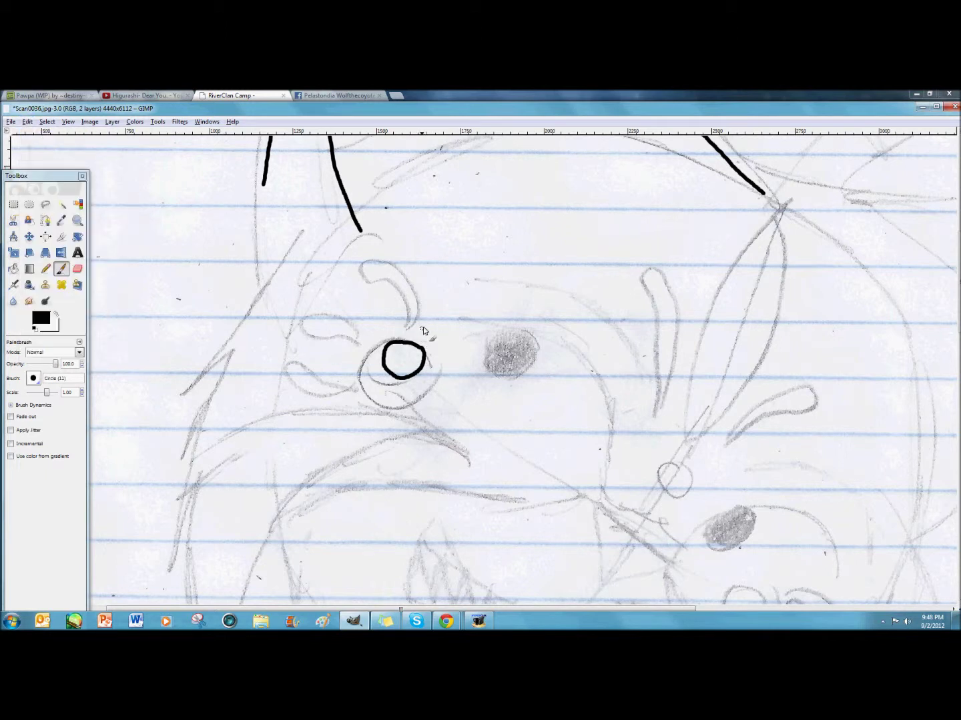
left_click(388, 400)
left_click(77, 269)
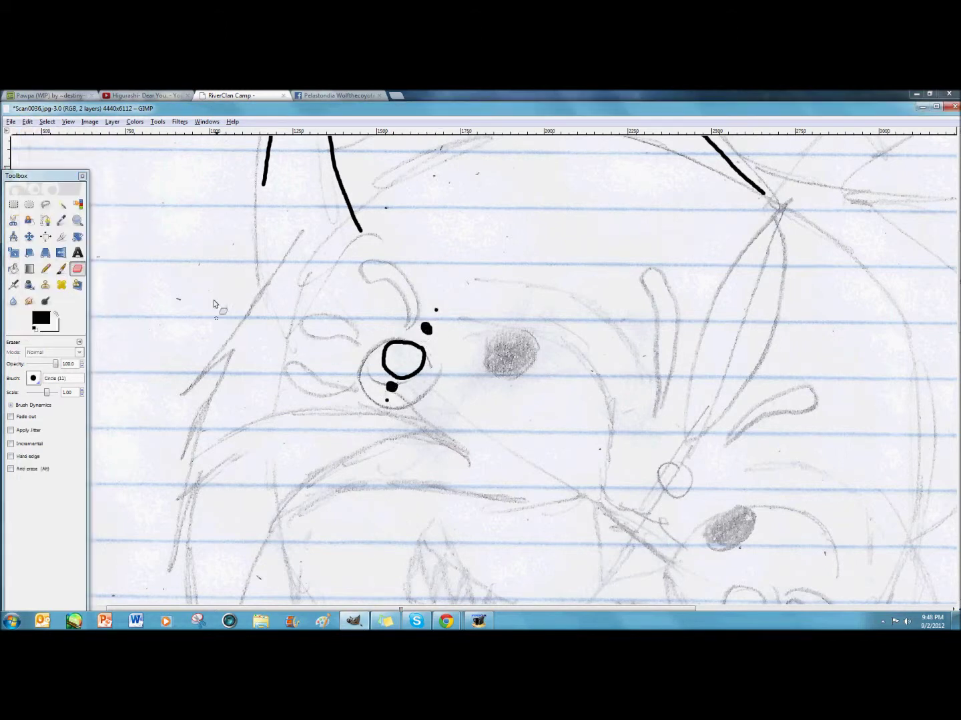
left_click(62, 269)
left_click(368, 339)
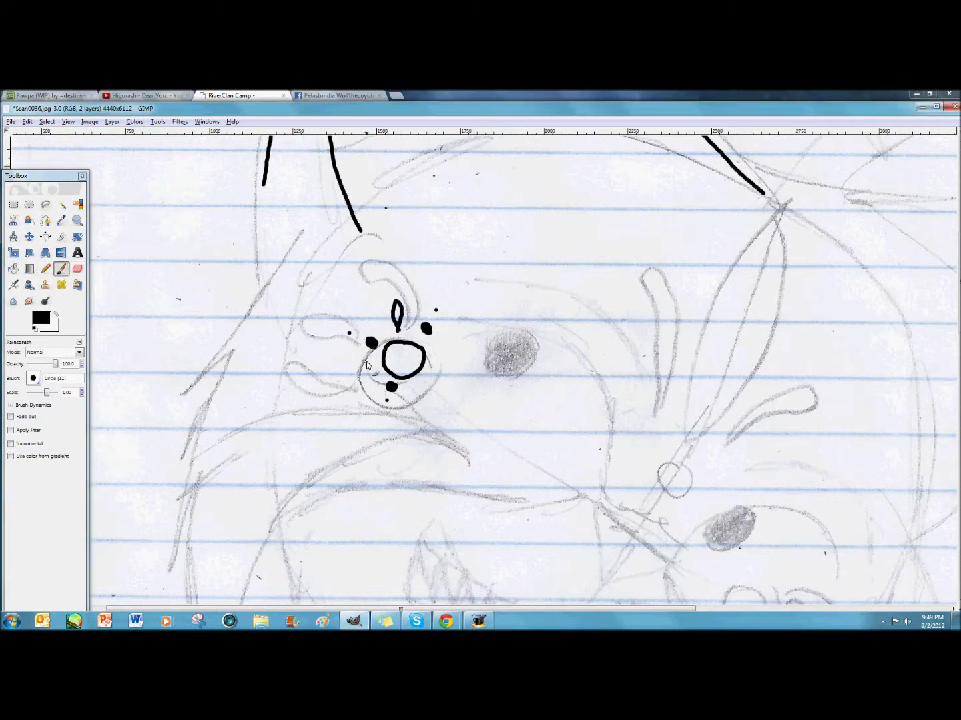
Step: Undo the unsatisfactory petals and repaint rounded ones between the dots, above and beside the marking's central circle
left_click(27, 123)
mouse_move(360, 387)
left_mouse_down()
mouse_move(370, 366)
mouse_move(356, 379)
mouse_move(370, 378)
left_mouse_up()
left_click(33, 133)
left_click(27, 122)
left_click(33, 134)
left_click(27, 122)
left_click(32, 134)
left_click(26, 122)
left_click(33, 134)
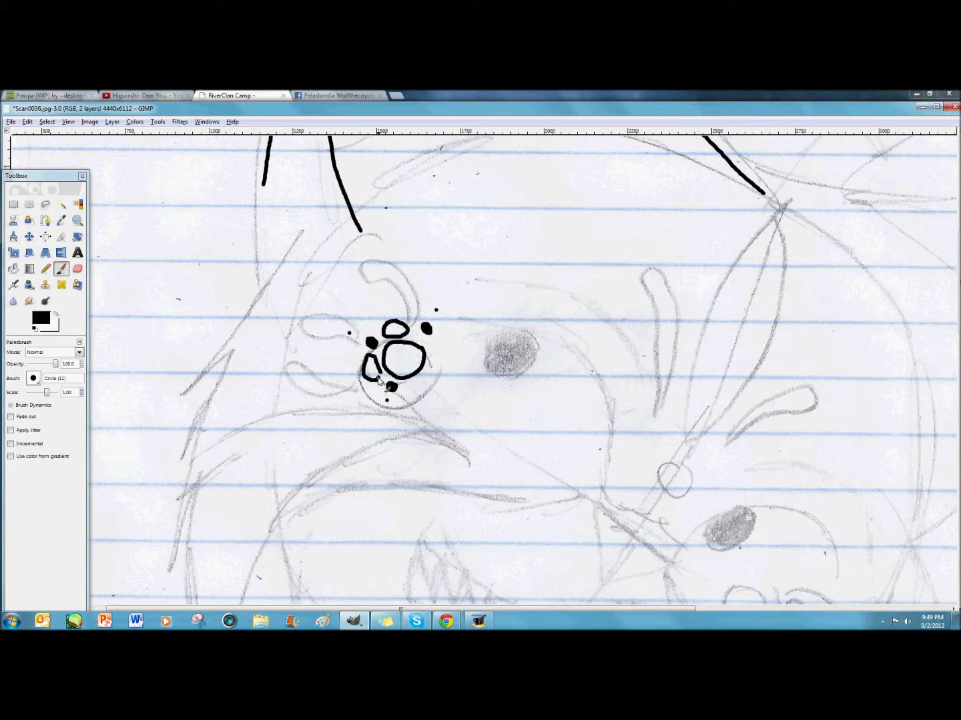
Step: Paint teardrop petals pointing outward from the three small dots around the marking and undo the last stroke
left_click_drag(337, 334, 324, 311)
left_click_drag(435, 312, 435, 310)
left_click_drag(387, 400, 370, 433)
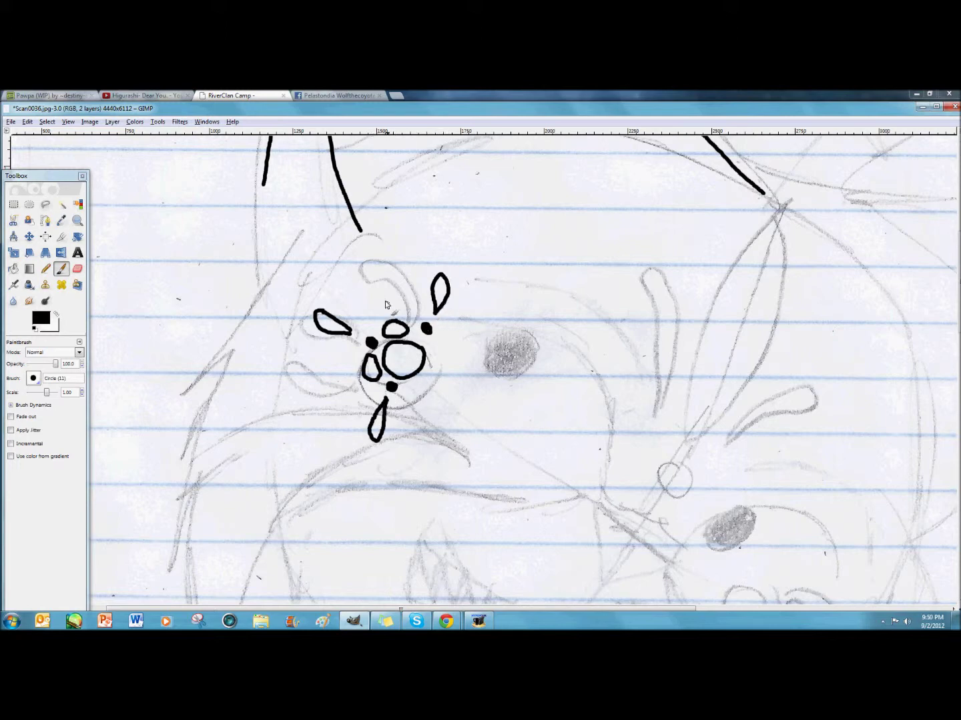
key("ctrl+z")
scroll(547, 388, "down", 2)
Step: Check the YouTube page and the RCclearing chat window in Chrome, and return to the drawing in GIMP
left_click(445, 622)
left_click(398, 571)
left_click(146, 95)
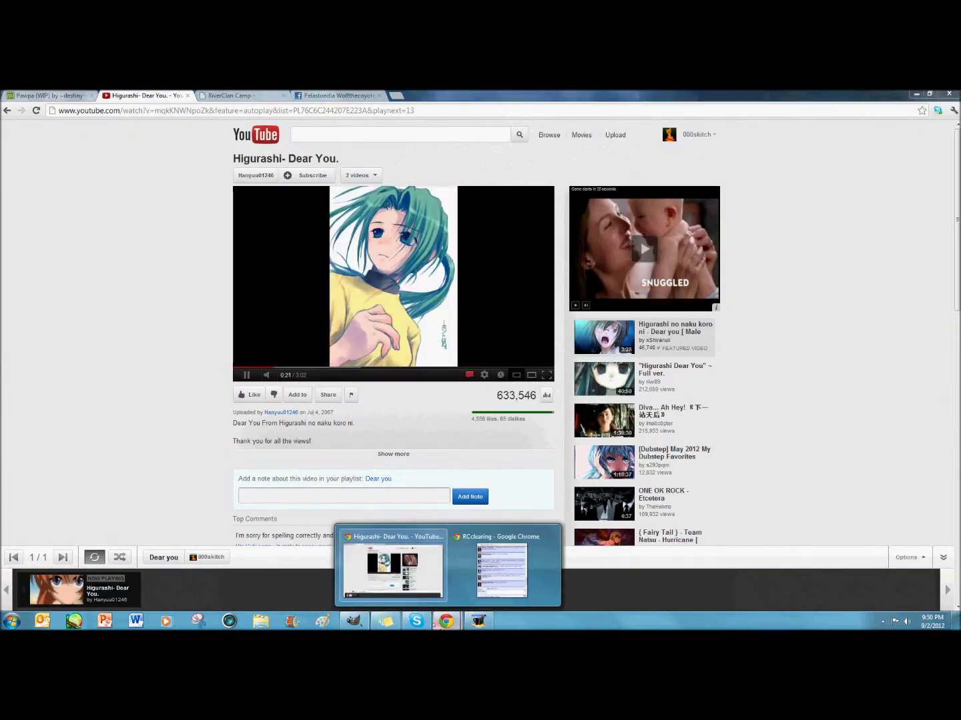
left_click(352, 621)
mouse_move(480, 623)
left_click(467, 573)
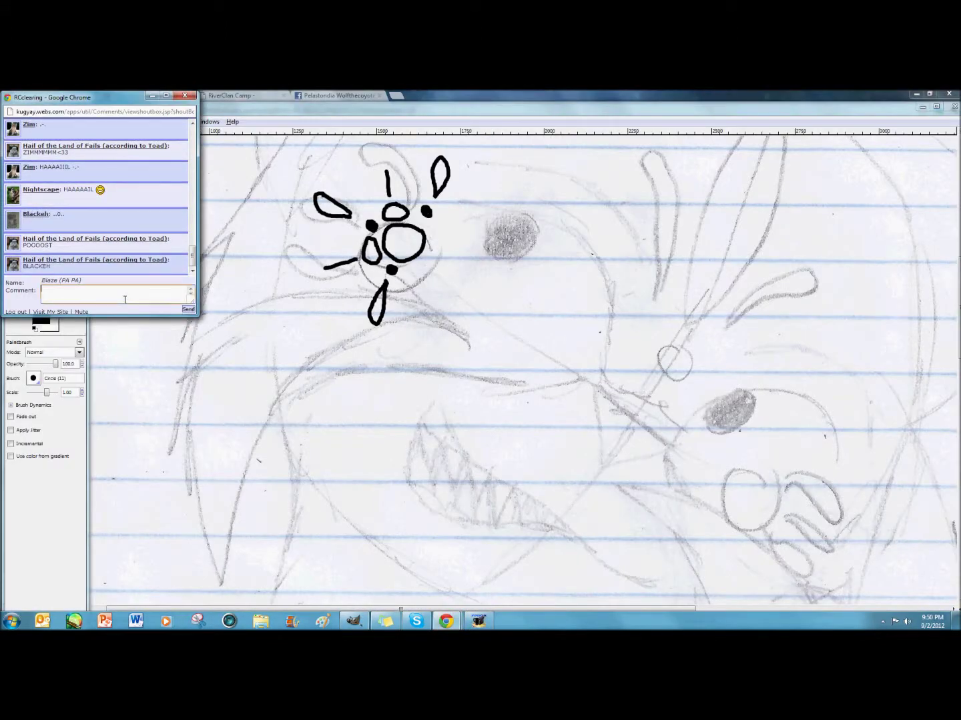
key("Return")
left_click(153, 97)
Step: Ink the curved outlines over both pupils and the triangular nose between them
scroll(519, 355, "up", 2)
mouse_move(466, 340)
left_mouse_down()
mouse_move(577, 368)
mouse_move(597, 501)
left_mouse_up()
scroll(578, 473, "down", 3)
mouse_move(596, 384)
left_mouse_down()
mouse_move(661, 439)
mouse_move(598, 399)
left_mouse_up()
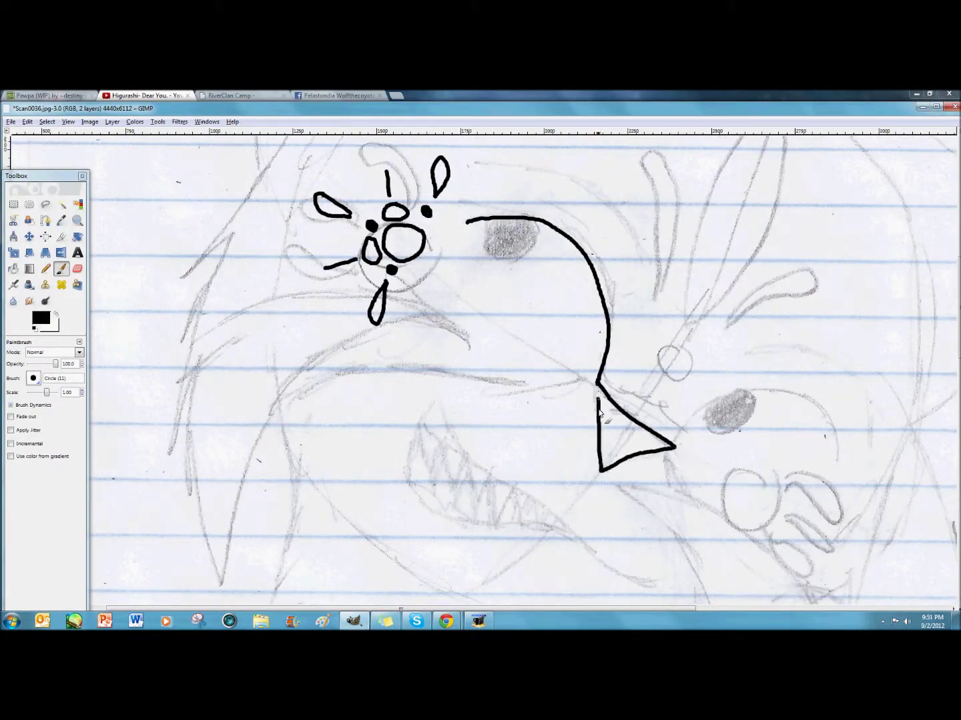
mouse_move(675, 451)
left_mouse_down()
mouse_move(691, 410)
mouse_move(764, 388)
mouse_move(832, 435)
mouse_move(837, 456)
left_mouse_up()
Step: Ink the brow arc above the left eye and the upper edge of the nose
scroll(838, 457, "up", 3)
mouse_move(641, 387)
left_mouse_down()
mouse_move(615, 311)
mouse_move(482, 282)
left_mouse_up()
mouse_move(600, 497)
left_mouse_down()
mouse_move(657, 511)
mouse_move(679, 545)
left_mouse_up()
Step: Ink the marking above the nose with a central circle, small side circles and three fanned teardrop shapes
mouse_move(684, 466)
left_mouse_down()
mouse_move(656, 478)
mouse_move(688, 489)
mouse_move(714, 312)
mouse_move(787, 340)
mouse_move(687, 442)
left_mouse_up()
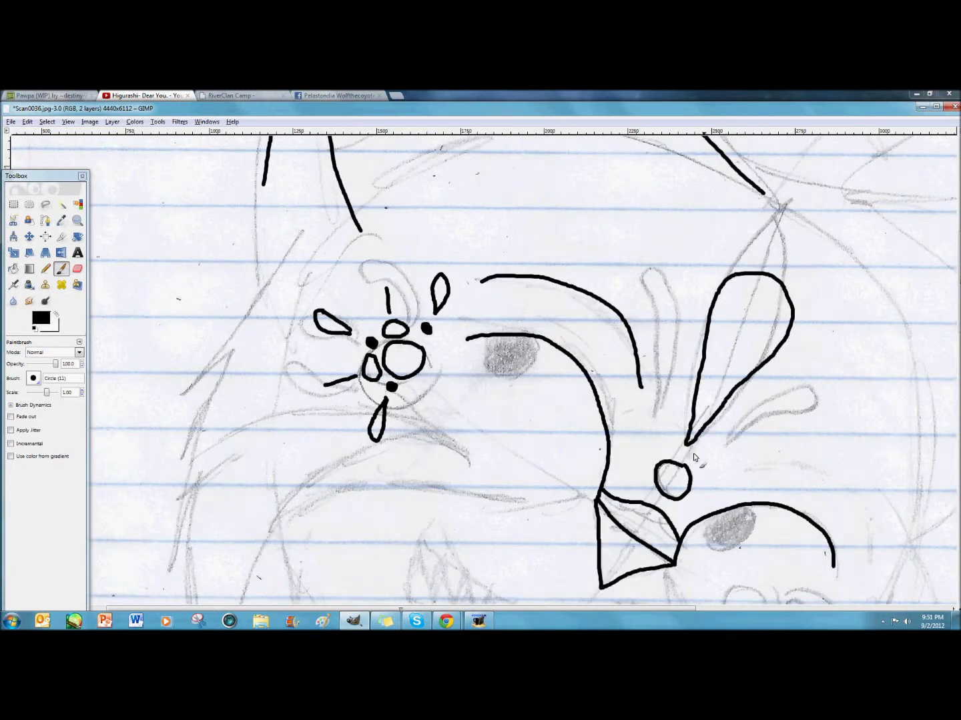
key("ctrl+z")
left_click_drag(700, 475, 701, 472)
mouse_move(654, 423)
left_mouse_down()
mouse_move(650, 357)
mouse_move(661, 402)
left_mouse_up()
mouse_move(727, 441)
left_mouse_down()
mouse_move(750, 409)
mouse_move(828, 345)
mouse_move(819, 385)
mouse_move(727, 444)
left_mouse_up()
Step: Outline the rounded lower edges of both shaded pupils
scroll(734, 428, "down", 5)
scroll(753, 372, "up", 3)
mouse_move(508, 220)
left_mouse_down()
mouse_move(504, 267)
mouse_move(531, 224)
left_mouse_up()
mouse_move(750, 393)
left_mouse_down()
mouse_move(754, 415)
mouse_move(730, 435)
mouse_move(719, 402)
left_mouse_up()
Step: Undo the first mouth stroke and repaint the curved mouth line with a small fang
scroll(852, 397, "down", 3)
mouse_move(657, 465)
left_mouse_down()
mouse_move(643, 467)
mouse_move(501, 363)
mouse_move(465, 285)
mouse_move(417, 278)
left_mouse_up()
left_click(27, 122)
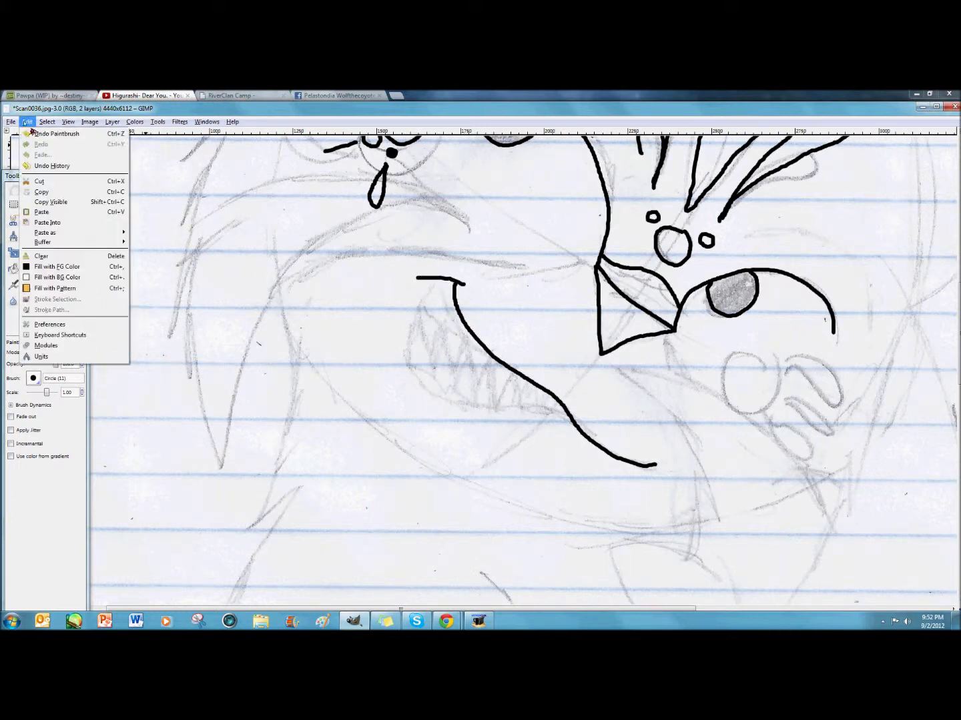
left_click(56, 134)
mouse_move(668, 463)
left_mouse_down()
mouse_move(607, 448)
mouse_move(489, 359)
mouse_move(434, 275)
mouse_move(469, 328)
mouse_move(458, 337)
mouse_move(461, 327)
mouse_move(470, 351)
mouse_move(459, 312)
mouse_move(442, 293)
mouse_move(468, 293)
mouse_move(440, 279)
mouse_move(476, 372)
left_mouse_up()
key("shift+e")
key("p")
Step: Ink the upper line of the muzzle from the nose and the slanted edge of the left cheek
scroll(675, 326, "up", 3)
scroll(235, 331, "down", 3)
mouse_move(597, 276)
left_mouse_down()
mouse_move(332, 261)
mouse_move(285, 315)
mouse_move(298, 366)
mouse_move(171, 496)
left_mouse_up()
scroll(211, 414, "up", 3)
scroll(220, 421, "up", 5)
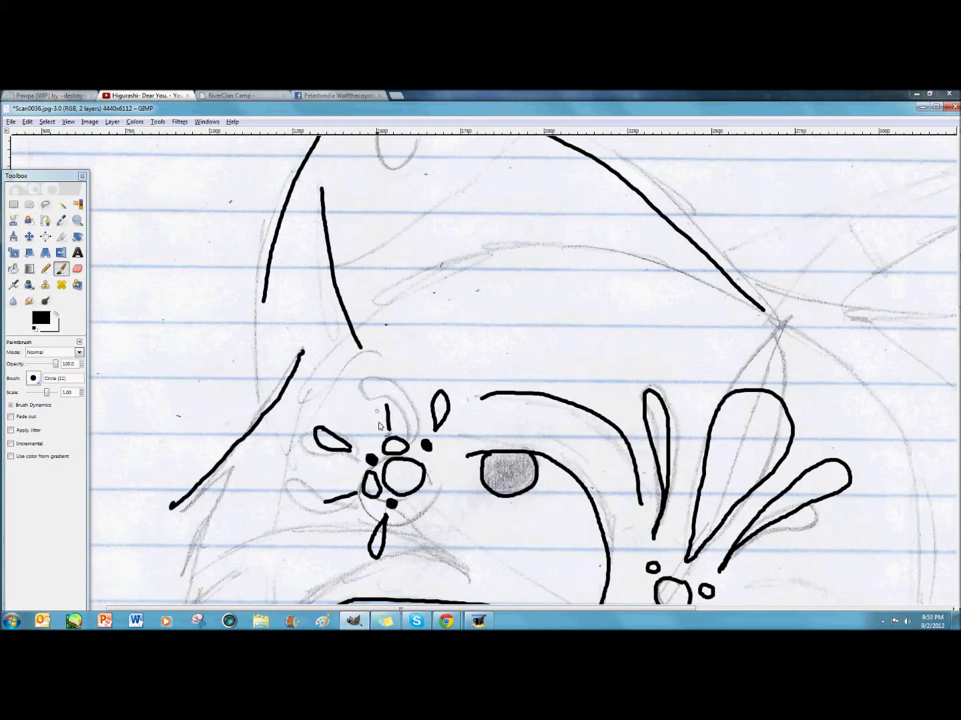
Step: Ink the jagged fur tufts running down the left cheek
scroll(171, 497, "down", 3)
left_click_drag(171, 392, 222, 376)
scroll(222, 376, "down", 3)
left_click_drag(223, 257, 172, 459)
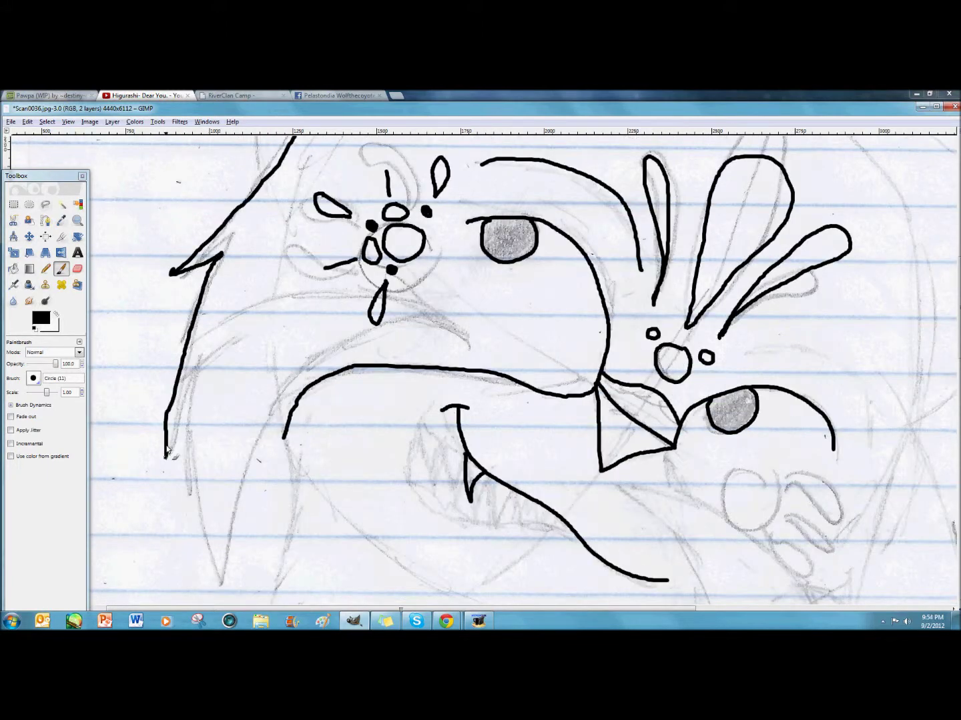
scroll(172, 460, "down", 3)
mouse_move(190, 301)
left_mouse_down()
mouse_move(223, 460)
mouse_move(262, 332)
mouse_move(287, 340)
left_mouse_up()
Step: Ink the pointed fur marking that runs from the left cheek edge across the face, and undo the extra stroke
scroll(286, 340, "up", 3)
mouse_move(191, 346)
left_mouse_down()
mouse_move(336, 302)
mouse_move(446, 325)
mouse_move(380, 335)
mouse_move(445, 335)
mouse_move(308, 392)
left_mouse_up()
left_click(26, 123)
left_click(40, 133)
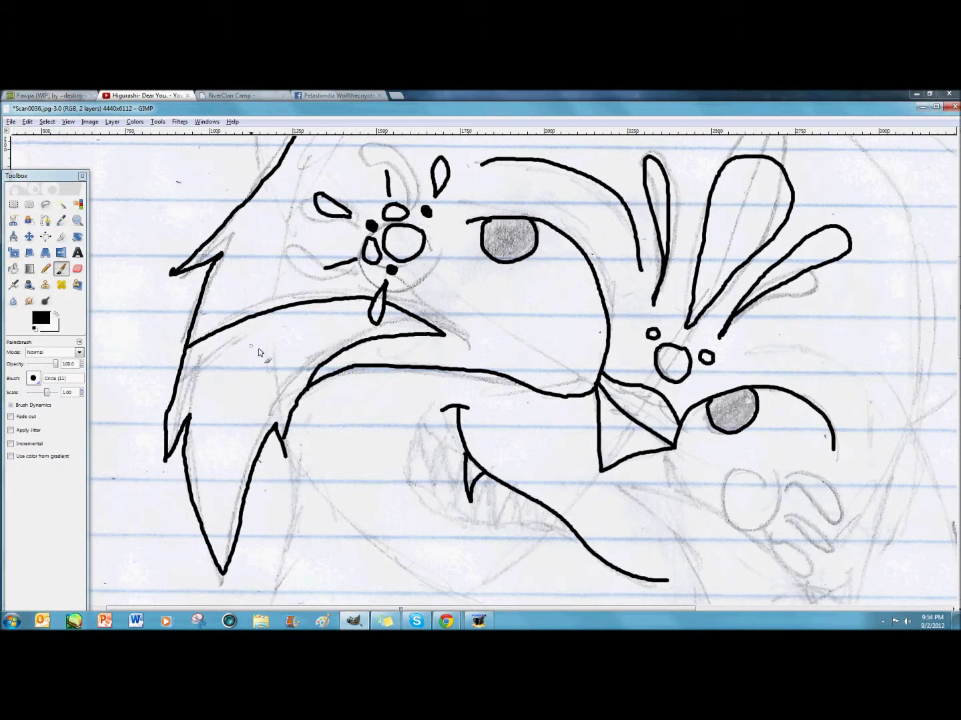
Step: Ink a new edge from the muzzle line down to the inner fur tip and erase the overlapping old stroke
scroll(726, 471, "down", 3)
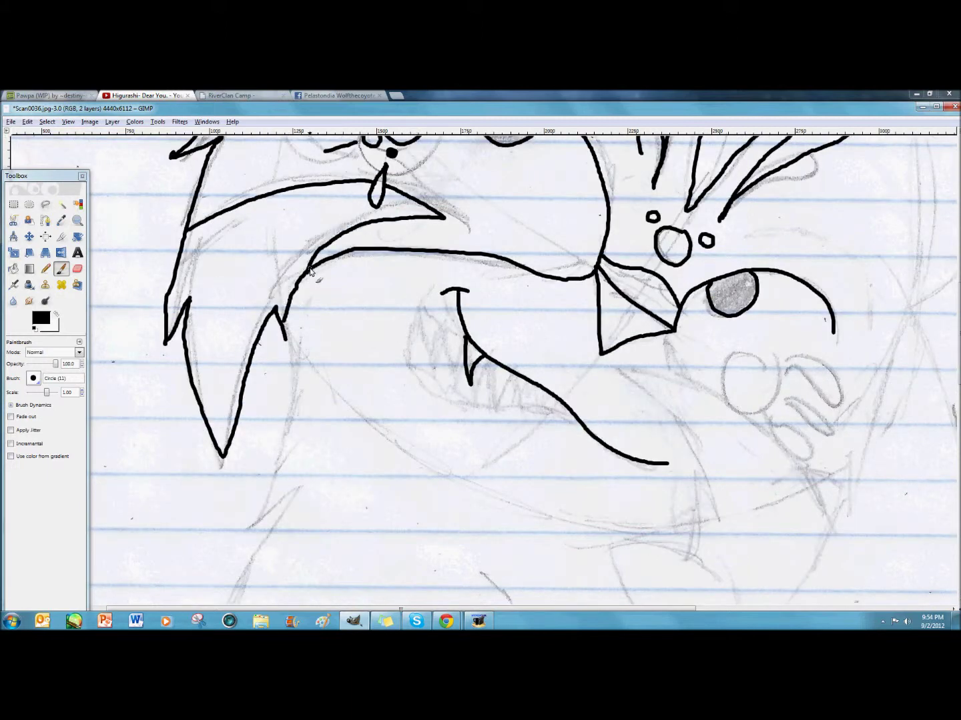
left_click_drag(311, 271, 302, 365)
left_click(77, 269)
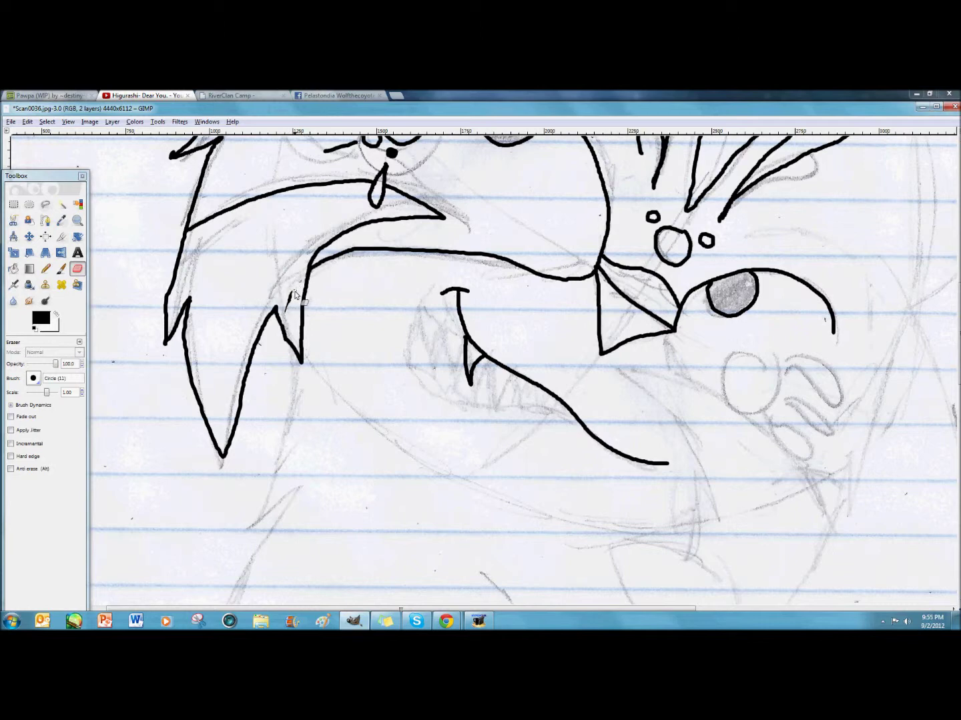
Step: Ink the left side of the neck down to the chest with pointed fur tufts
key("p")
mouse_move(304, 364)
left_mouse_down()
mouse_move(279, 454)
mouse_move(294, 512)
left_mouse_up()
scroll(285, 393, "down", 6)
mouse_move(291, 280)
left_mouse_down()
mouse_move(250, 359)
mouse_move(246, 438)
left_mouse_up()
scroll(251, 330, "down", 1)
mouse_move(245, 326)
left_mouse_down()
mouse_move(290, 521)
mouse_move(313, 473)
left_mouse_up()
Step: Ink the zigzag fur tips along the lower edge of the chest
scroll(334, 399, "down", 1)
scroll(362, 279, "down", 3)
mouse_move(364, 268)
left_mouse_down()
mouse_move(476, 483)
mouse_move(508, 412)
left_mouse_up()
scroll(509, 413, "up", 3)
scroll(330, 373, "down", 9)
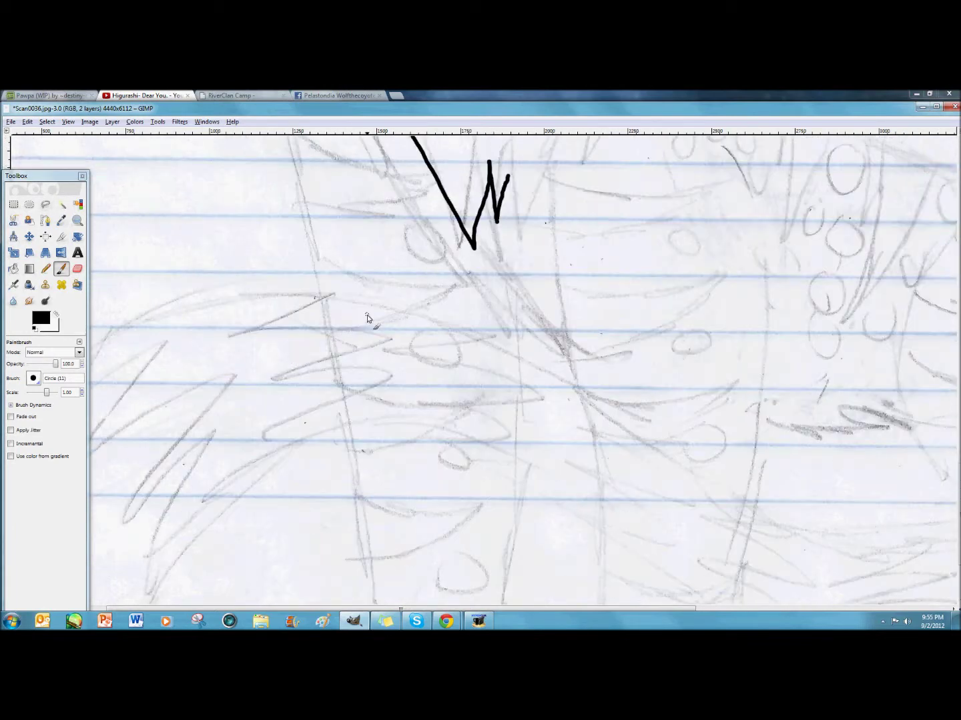
Step: Ink the tufted right edge of the chest fur and fill the gap in the lower left zigzag
scroll(393, 306, "up", 10)
scroll(403, 307, "up", 3)
mouse_move(485, 339)
left_mouse_down()
mouse_move(540, 418)
mouse_move(531, 420)
left_mouse_up()
scroll(531, 420, "down", 3)
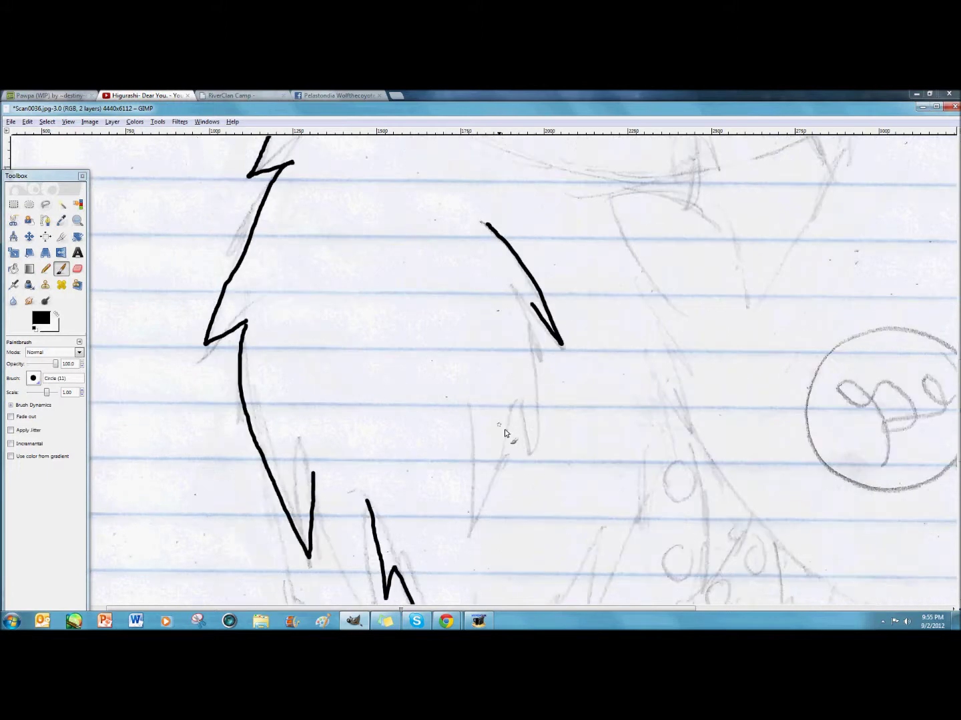
scroll(504, 432, "down", 3)
left_click_drag(312, 353, 358, 395)
scroll(358, 395, "up", 3)
mouse_move(531, 305)
left_mouse_down()
mouse_move(508, 491)
mouse_move(498, 466)
left_mouse_up()
Step: Ink the pointed spike extending from the right end of the head's top outline
scroll(504, 461, "up", 12)
left_click_drag(401, 609, 513, 609)
scroll(646, 443, "down", 5)
scroll(647, 442, "up", 9)
mouse_move(550, 193)
left_mouse_down()
mouse_move(742, 232)
mouse_move(681, 238)
left_mouse_up()
Step: Ink the long outer edge on the right side of the head down to its pointed tip and back up
scroll(784, 440, "right", 4)
scroll(785, 441, "down", 1)
mouse_move(411, 217)
left_mouse_down()
mouse_move(491, 279)
mouse_move(673, 599)
left_mouse_up()
left_click_drag(673, 599, 604, 499)
Step: Ink the tapering tuft on the right side of the head with two zigzag bands across it
scroll(522, 306, "down", 4)
scroll(521, 307, "left", 1)
mouse_move(520, 306)
left_mouse_down()
mouse_move(596, 597)
mouse_move(670, 245)
left_mouse_up()
mouse_move(576, 435)
left_mouse_down()
mouse_move(632, 353)
mouse_move(672, 372)
left_mouse_up()
mouse_move(588, 467)
left_mouse_down()
mouse_move(644, 473)
mouse_move(576, 447)
mouse_move(593, 423)
left_mouse_up()
Step: Paint two small dots beside the notch in the right outline and a small circle on the muzzle
scroll(594, 457, "up", 4)
scroll(593, 458, "right", 1)
scroll(450, 523, "up", 5)
scroll(451, 524, "left", 1)
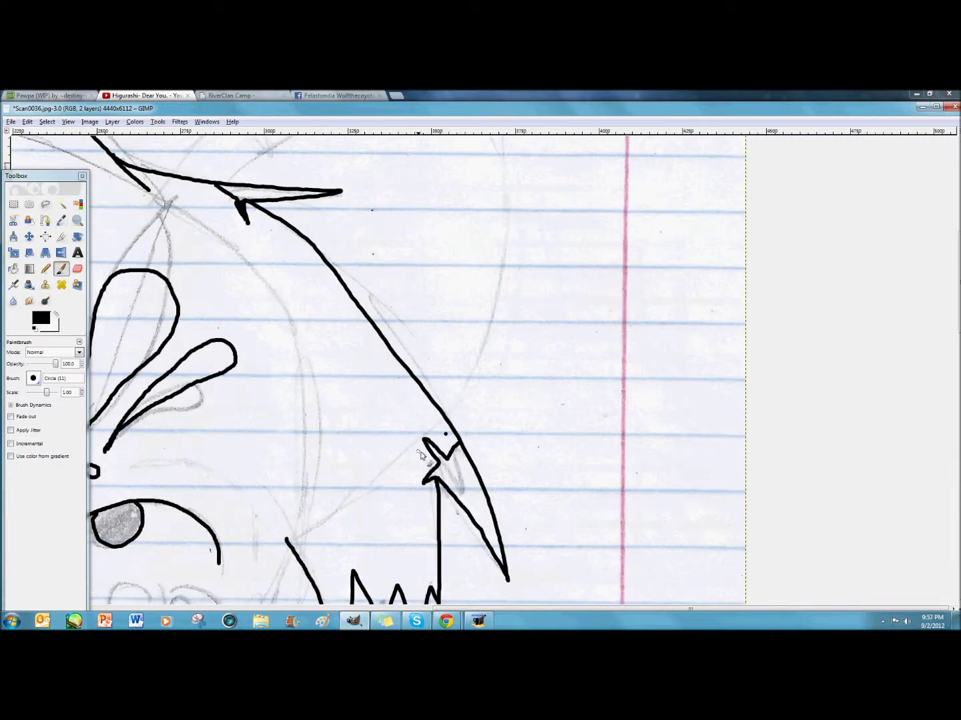
scroll(419, 460, "up", 5)
scroll(419, 460, "left", 2)
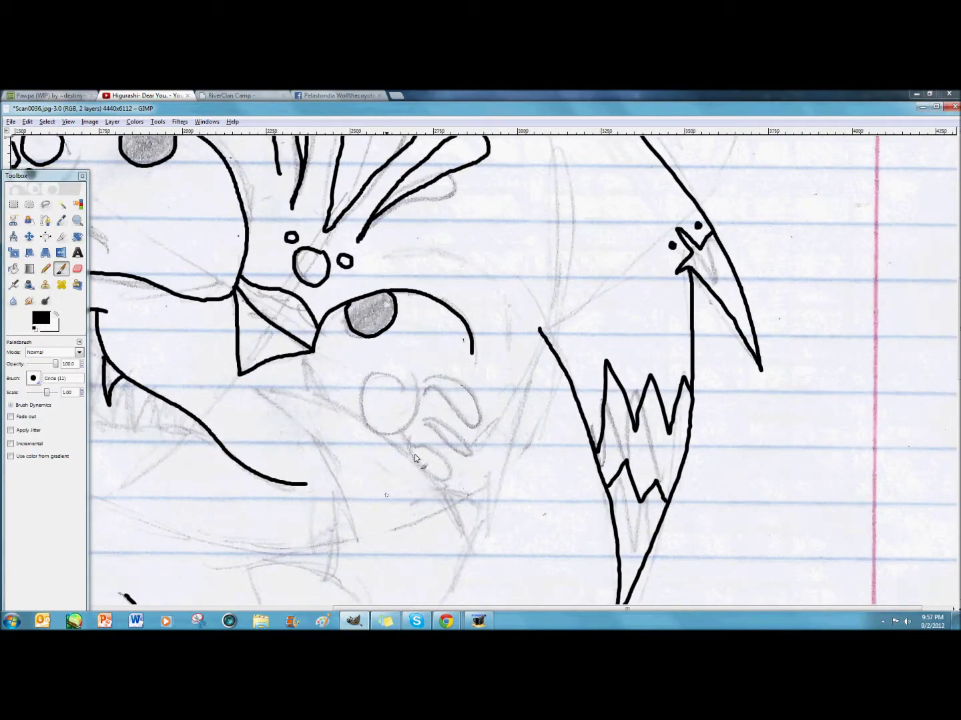
scroll(416, 460, "left", 6)
scroll(415, 459, "up", 2)
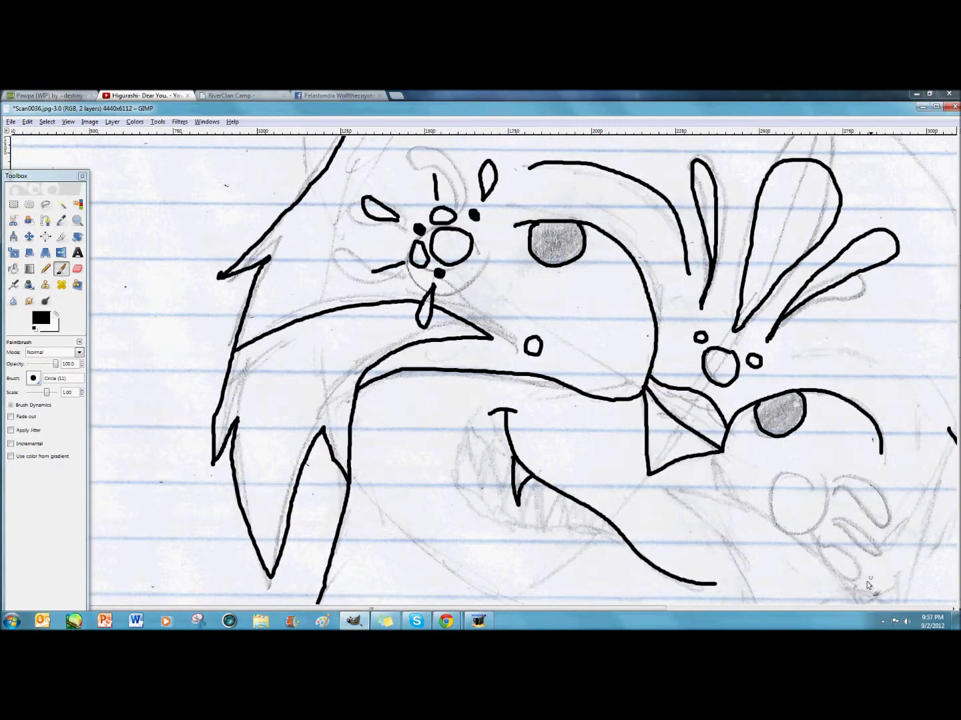
Step: Ink the right cheek edge with its pointed fur and the curved tuft below the chin
scroll(869, 585, "down", 2)
scroll(869, 585, "right", 1)
left_click_drag(750, 225, 679, 376)
scroll(679, 376, "down", 1)
mouse_move(451, 340)
left_mouse_down()
mouse_move(572, 400)
mouse_move(641, 351)
mouse_move(675, 275)
left_mouse_up()
Step: Ink the face edge below the right eye and join it to the cheek fur
scroll(567, 388, "up", 4)
mouse_move(573, 484)
left_mouse_down()
mouse_move(565, 356)
mouse_move(511, 306)
mouse_move(654, 358)
mouse_move(702, 424)
left_mouse_up()
left_click_drag(555, 281, 576, 317)
left_click_drag(661, 363, 721, 376)
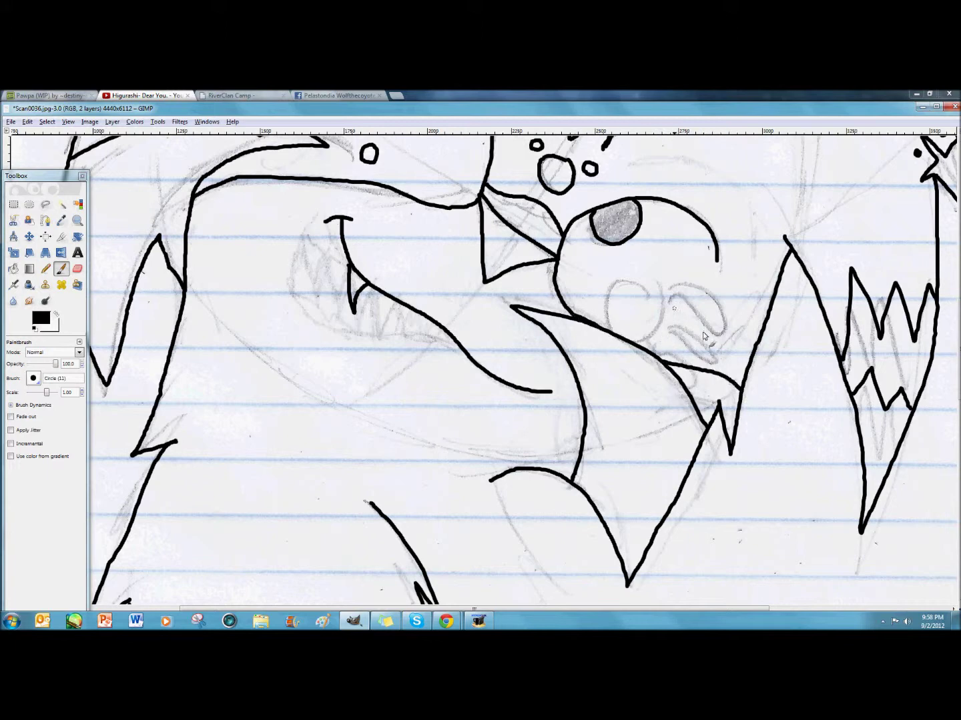
Step: Erase the small circle painted on the muzzle and switch back to the Paintbrush
scroll(534, 288, "up", 5)
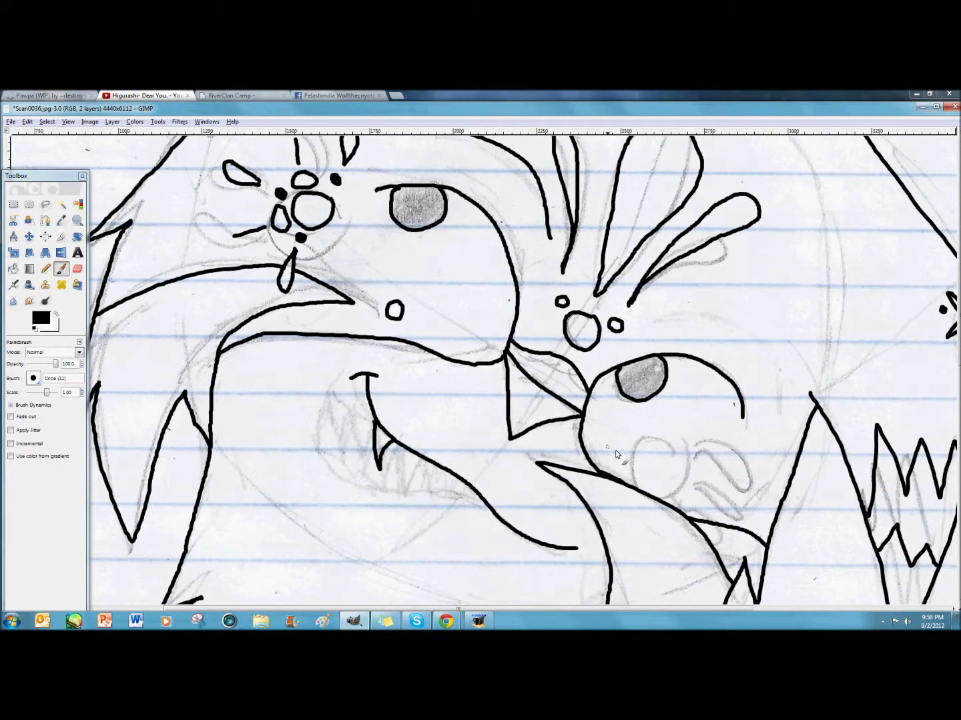
left_click(77, 269)
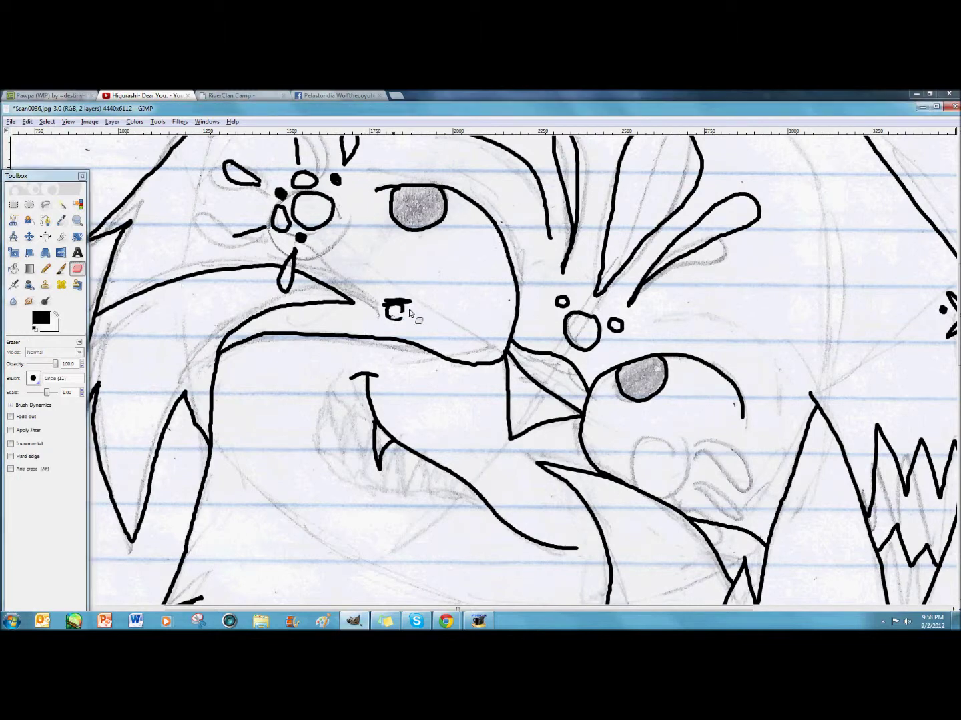
left_click_drag(381, 305, 404, 302)
left_click(62, 269)
Step: Ink the curved bands across the upper ear area and the small circle above them
scroll(495, 264, "up", 7)
left_click_drag(248, 417, 523, 296)
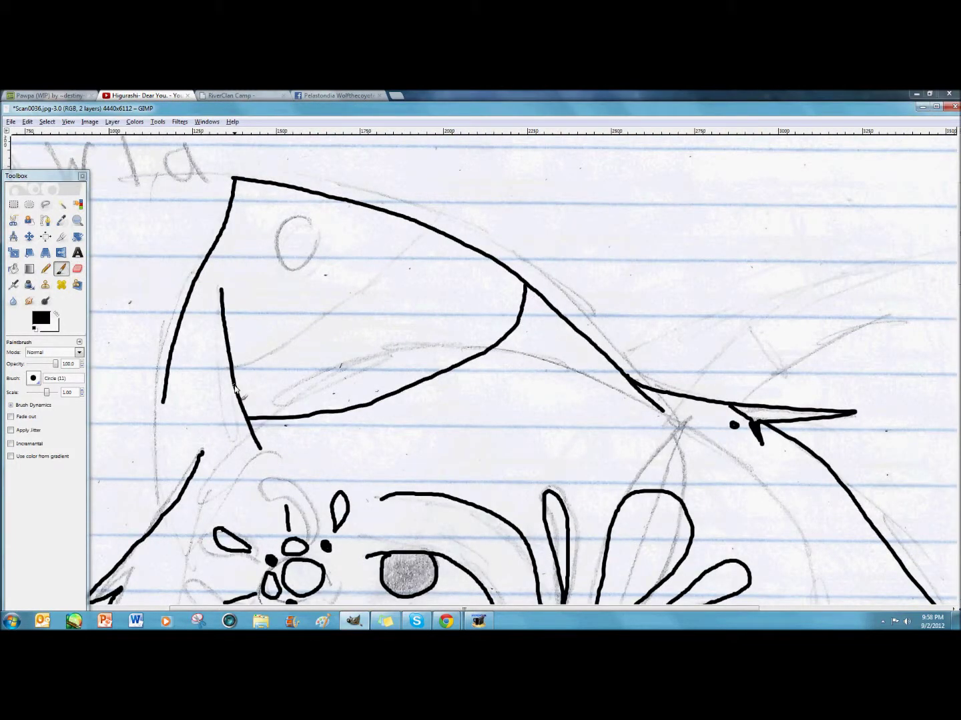
left_click_drag(235, 388, 466, 251)
mouse_move(371, 255)
left_mouse_down()
mouse_move(343, 351)
mouse_move(370, 252)
left_mouse_up()
scroll(371, 267, "left", 6)
mouse_move(385, 499)
left_mouse_down()
mouse_move(380, 390)
mouse_move(393, 483)
left_mouse_up()
key("ctrl+z")
Step: Ink the fur edges running down the neck and chest, undoing one long stroke and repainting it
scroll(469, 447, "down", 12)
scroll(781, 315, "right", 4)
scroll(781, 316, "up", 3)
mouse_move(448, 194)
left_mouse_down()
mouse_move(510, 293)
mouse_move(471, 271)
left_mouse_up()
scroll(527, 332, "down", 2)
mouse_move(471, 158)
left_mouse_down()
mouse_move(538, 314)
mouse_move(472, 315)
mouse_move(430, 501)
left_mouse_up()
left_click(44, 136)
mouse_move(469, 372)
left_mouse_down()
mouse_move(387, 611)
mouse_move(350, 520)
left_mouse_up()
scroll(244, 388, "down", 1)
scroll(243, 386, "left", 4)
left_click_drag(324, 210, 339, 309)
left_click(28, 123)
left_click(44, 136)
Step: Ink the long back line sloping from the neck fur toward the hindquarters
scroll(598, 448, "right", 6)
left_click_drag(598, 448, 610, 583)
mouse_move(380, 245)
left_mouse_down()
mouse_move(489, 408)
mouse_move(589, 466)
left_mouse_up()
mouse_move(831, 547)
left_mouse_down()
mouse_move(621, 454)
mouse_move(581, 419)
left_mouse_up()
left_click_drag(339, 341, 591, 450)
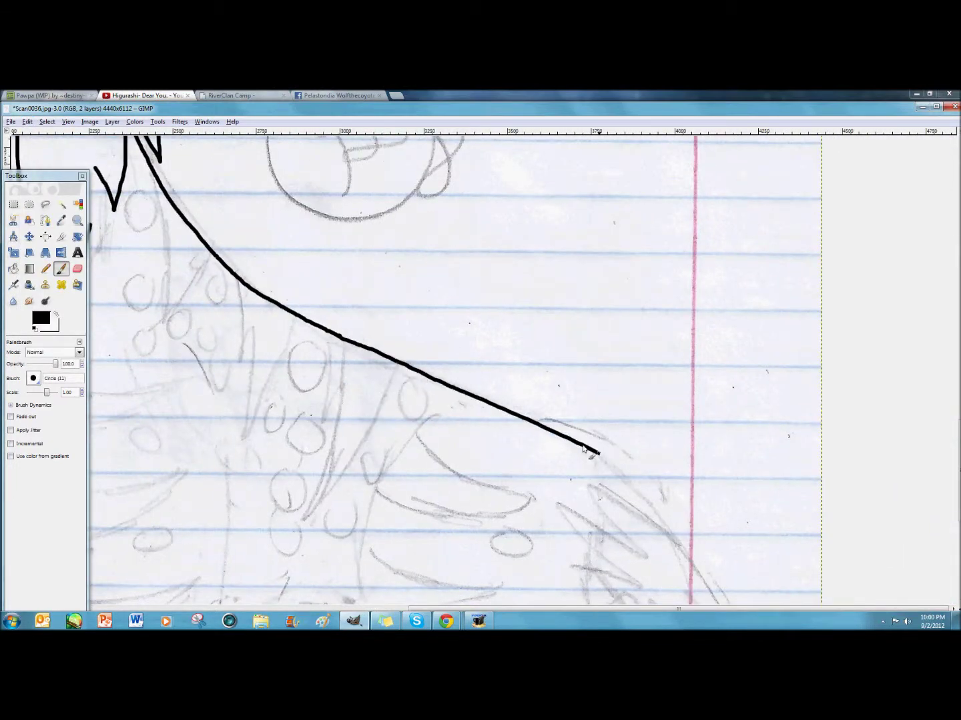
Step: Ink the outer curve continuing from the back line over the hindquarters and down around the bend of the tail
scroll(591, 450, "right", 4)
scroll(591, 451, "down", 6)
left_click_drag(483, 270, 574, 386)
scroll(575, 386, "right", 3)
scroll(575, 386, "down", 6)
mouse_move(477, 217)
left_mouse_down()
mouse_move(547, 439)
mouse_move(274, 442)
left_mouse_up()
Step: Ink the tail's lower edge from the bend toward the far end and round its drooping tip
scroll(238, 375, "left", 8)
mouse_move(631, 451)
left_mouse_down()
mouse_move(594, 453)
mouse_move(155, 362)
left_mouse_up()
scroll(597, 489, "left", 5)
scroll(597, 490, "up", 2)
mouse_move(596, 489)
left_mouse_down()
mouse_move(444, 401)
mouse_move(356, 443)
left_mouse_up()
scroll(776, 300, "left", 5)
scroll(776, 300, "down", 2)
mouse_move(723, 334)
left_mouse_down()
mouse_move(435, 469)
mouse_move(574, 180)
left_mouse_up()
Step: Ink the tail's upper edge from the arched end back to the bend and up inside the hindquarters
scroll(719, 208, "right", 5)
scroll(718, 208, "up", 3)
mouse_move(213, 365)
left_mouse_down()
mouse_move(281, 345)
mouse_move(555, 362)
left_mouse_up()
scroll(532, 410, "right", 3)
scroll(531, 410, "down", 1)
left_click_drag(366, 311, 508, 392)
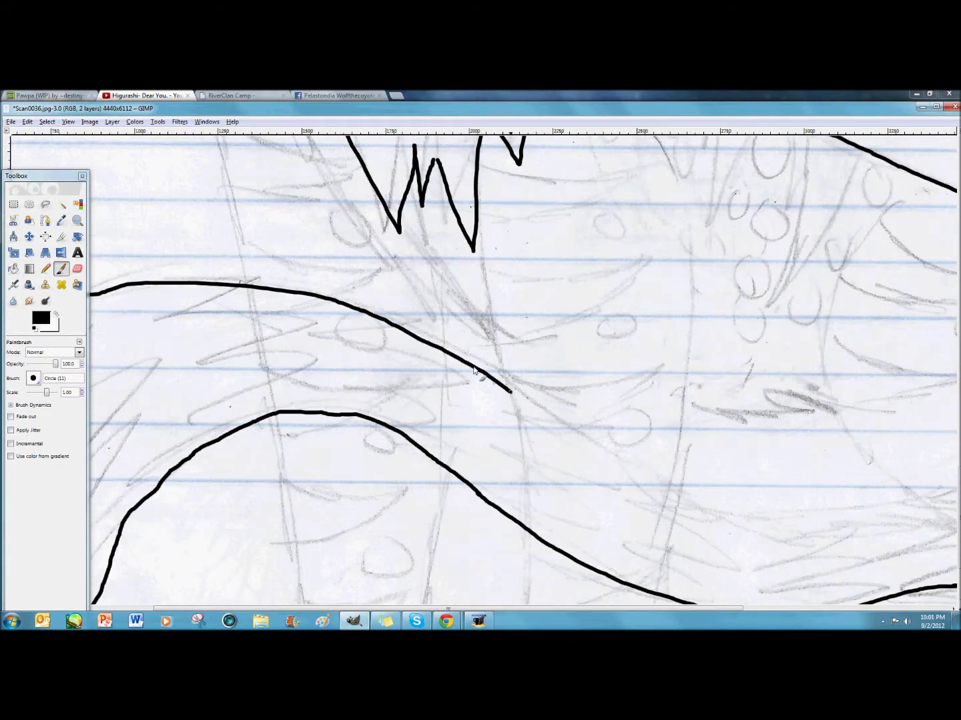
scroll(509, 392, "right", 6)
scroll(509, 393, "down", 2)
mouse_move(332, 380)
left_mouse_down()
mouse_move(574, 443)
mouse_move(882, 452)
mouse_move(820, 300)
left_mouse_up()
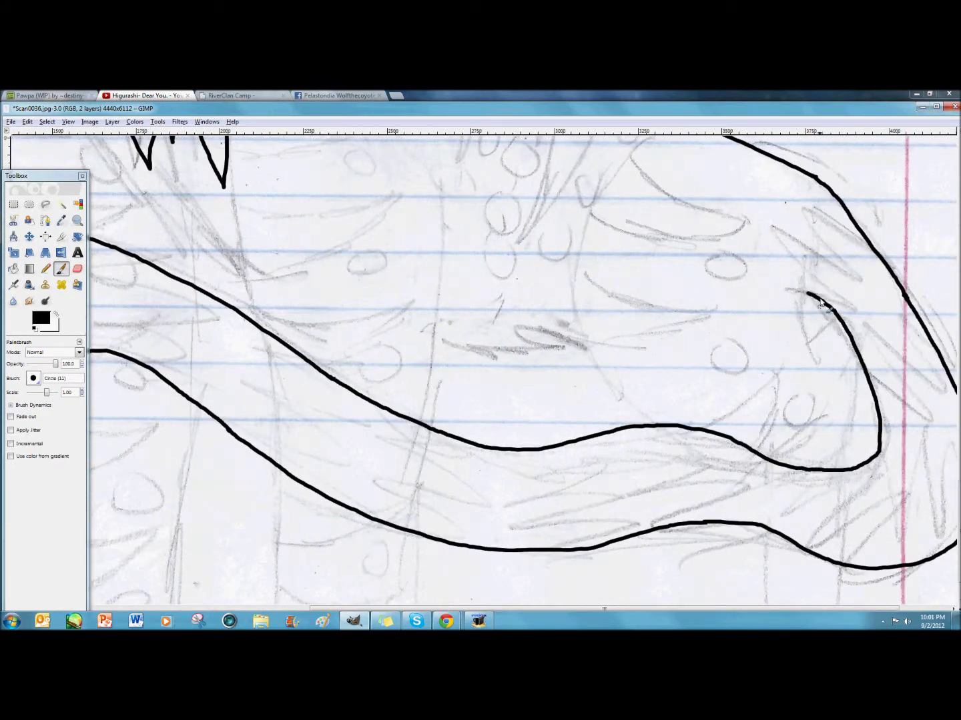
Step: Ink the zigzag fur boundary across the tail's tip section, undoing the first version and repainting it
scroll(614, 513, "up", 6)
scroll(614, 514, "left", 5)
scroll(700, 437, "down", 4)
scroll(701, 437, "right", 5)
scroll(679, 444, "left", 9)
scroll(680, 443, "left", 2)
scroll(679, 444, "down", 2)
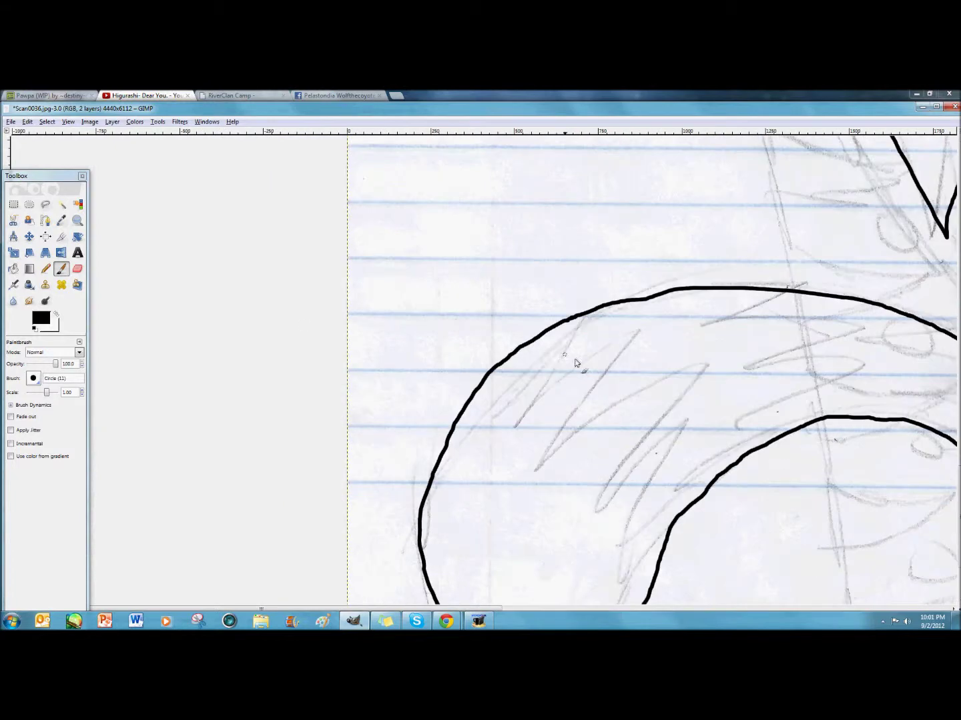
mouse_move(570, 355)
left_mouse_down()
mouse_move(665, 360)
mouse_move(737, 444)
left_mouse_up()
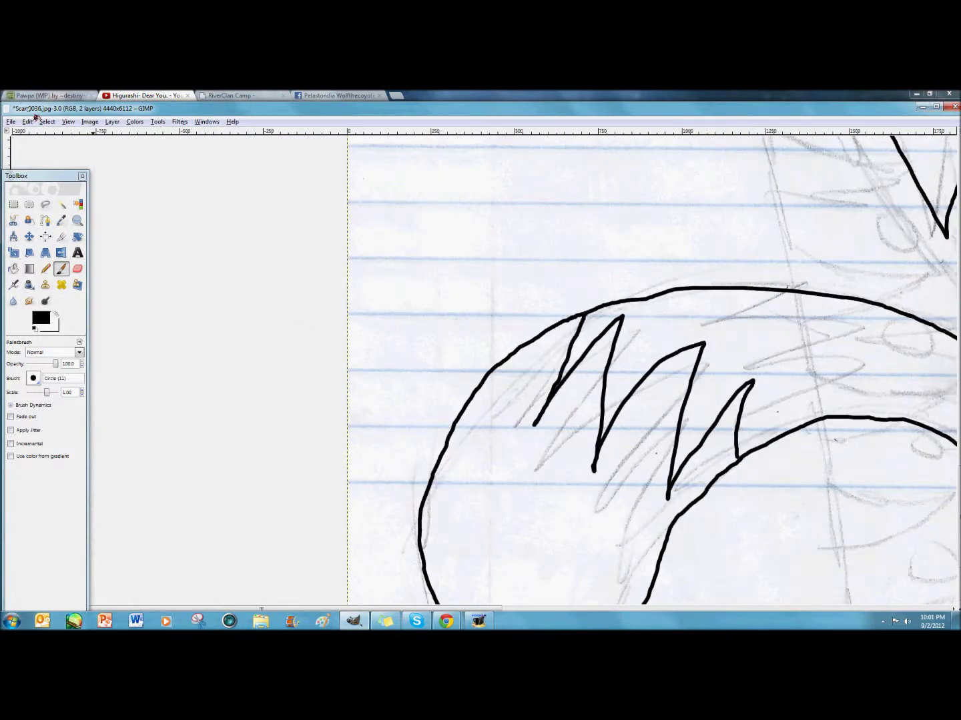
key("ctrl+z")
left_click_drag(481, 380, 714, 480)
Step: Ink four jagged stripe edges across the arched and descending part of the tail
scroll(559, 507, "up", 3)
scroll(560, 509, "right", 5)
left_click_drag(604, 392, 651, 527)
scroll(439, 330, "right", 5)
scroll(439, 330, "down", 2)
left_click_drag(441, 327, 460, 434)
scroll(500, 349, "right", 1)
scroll(499, 348, "down", 1)
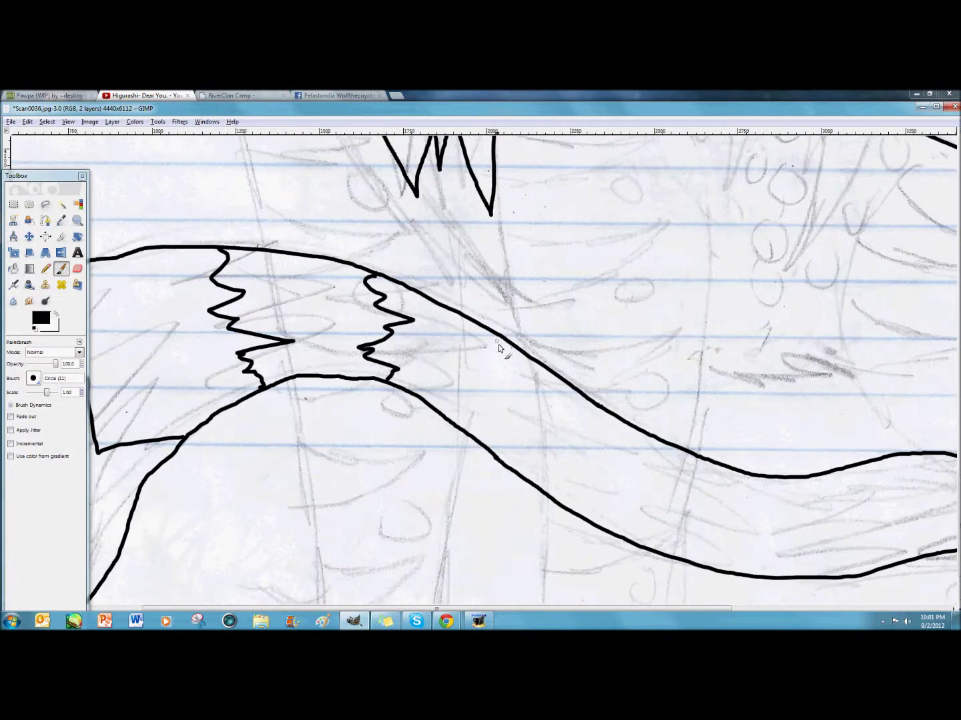
left_click_drag(489, 331, 476, 446)
left_click_drag(609, 417, 587, 497)
Step: Ink three more jagged stripe edges across the low middle part of the tail
scroll(606, 507, "right", 5)
scroll(606, 508, "down", 2)
left_click_drag(484, 365, 507, 479)
left_click_drag(601, 387, 639, 460)
left_click_drag(724, 367, 764, 460)
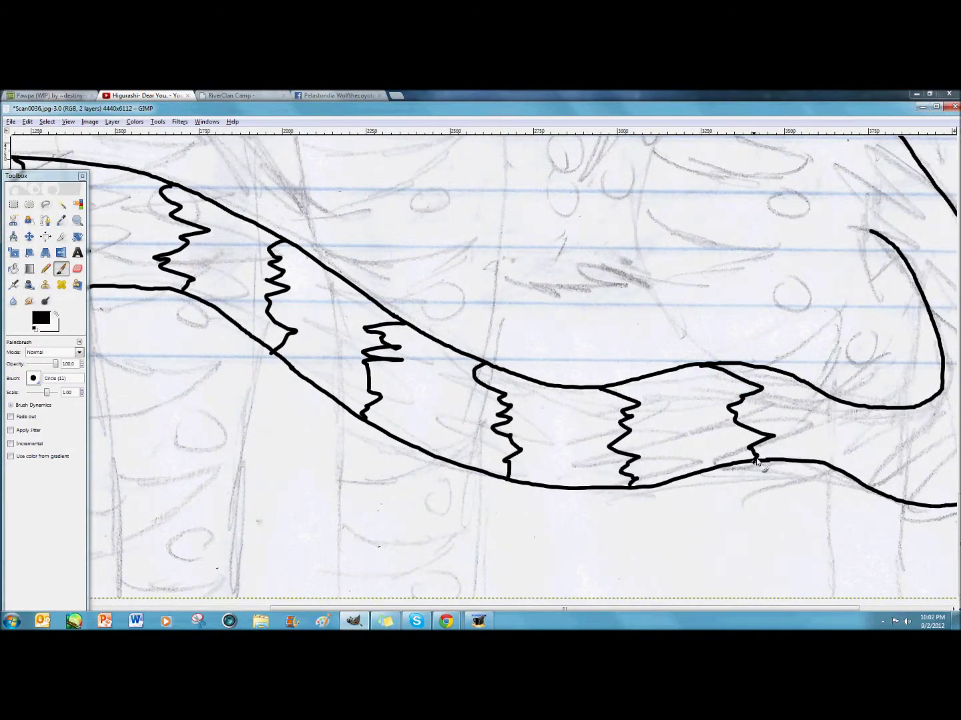
Step: Ink the two jagged edges of the stripe that wraps around the tail's bend
scroll(764, 459, "right", 5)
scroll(764, 460, "up", 1)
left_click_drag(430, 422, 486, 511)
scroll(543, 476, "right", 3)
scroll(543, 475, "up", 1)
mouse_move(389, 441)
left_mouse_down()
mouse_move(400, 467)
mouse_move(483, 512)
left_mouse_up()
Step: Ink the jagged stripe edges on the tail's rising part up to its base, undoing and repainting one stroke
scroll(413, 426, "up", 3)
scroll(413, 427, "right", 1)
left_click_drag(342, 525, 441, 501)
key("ctrl+z")
mouse_move(344, 518)
left_mouse_down()
mouse_move(417, 495)
mouse_move(382, 485)
left_mouse_up()
scroll(347, 504, "left", 1)
scroll(347, 504, "up", 2)
left_click_drag(300, 460, 290, 371)
Step: Bucket-fill the irises of both eyes with black
scroll(291, 371, "left", 10)
scroll(290, 371, "up", 2)
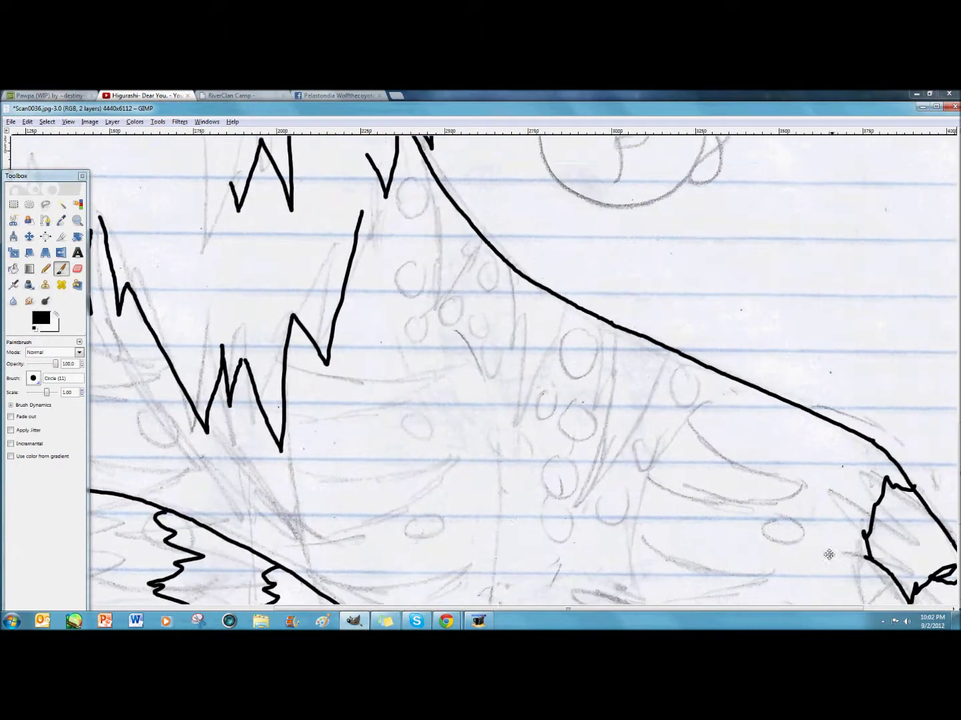
scroll(300, 399, "up", 7)
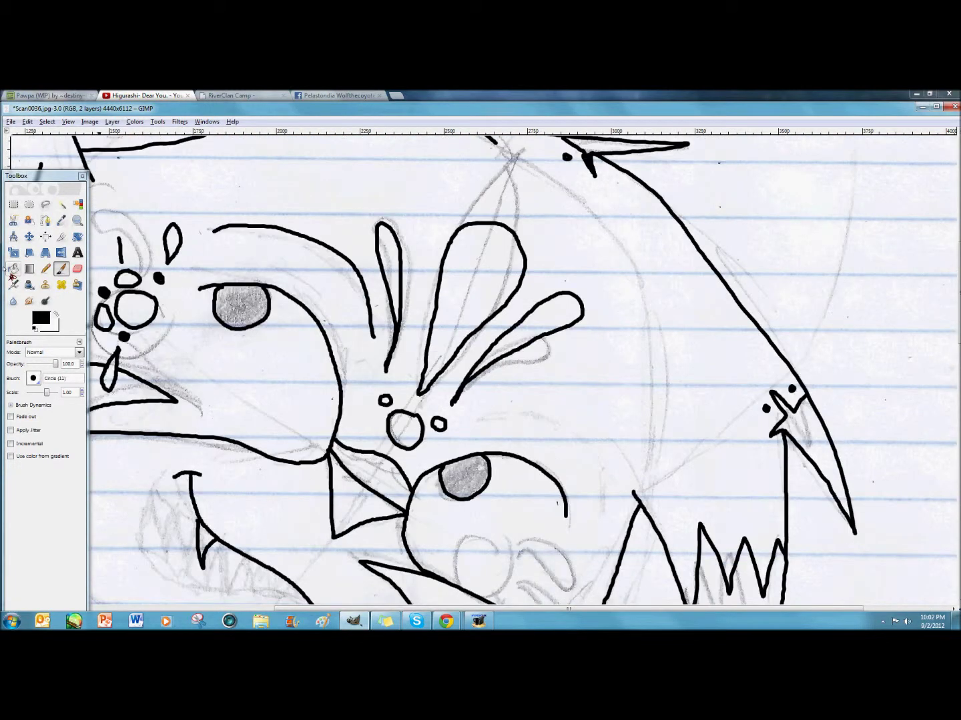
left_click(13, 269)
left_click(242, 306)
left_click(466, 477)
Step: Bucket-fill the broad cheek stripe, the stripe below the second eye, the pointed fur tip and the spike on the head black
left_click_drag(291, 374, 351, 430)
scroll(350, 430, "left", 4)
scroll(351, 431, "up", 1)
left_click(440, 553)
scroll(444, 533, "right", 5)
scroll(443, 533, "down", 3)
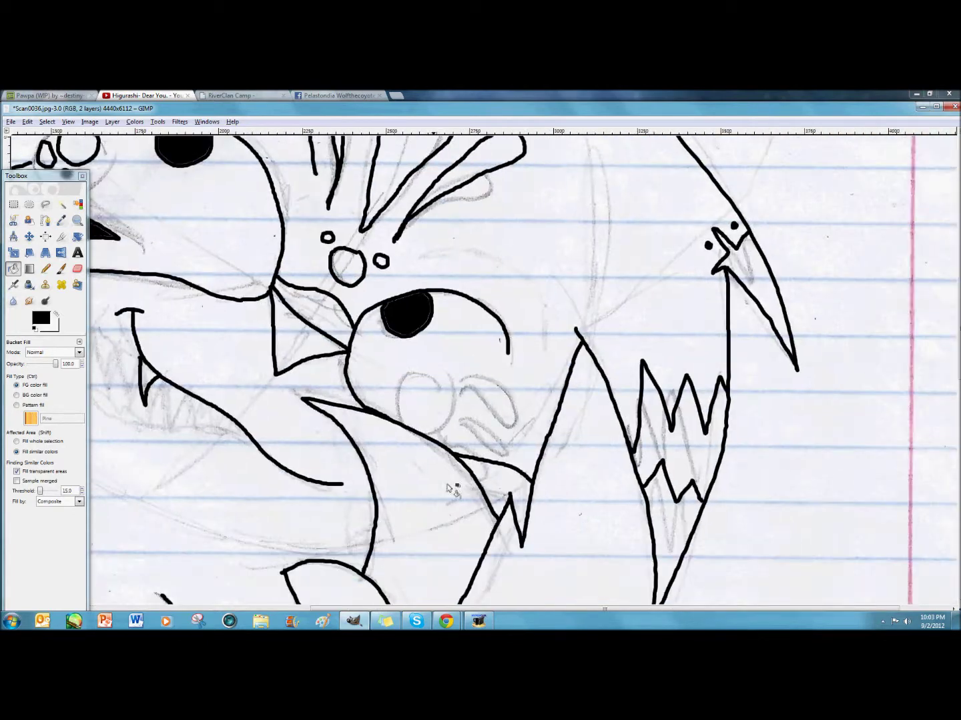
left_click(450, 490)
left_click(663, 506)
scroll(603, 370, "up", 7)
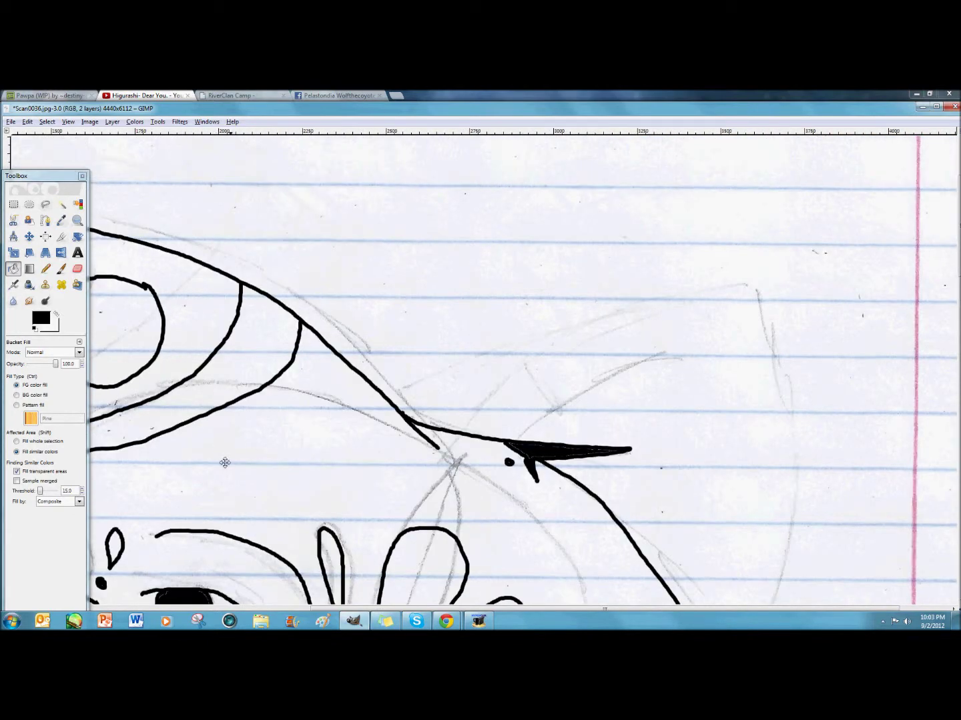
scroll(497, 501, "left", 5)
scroll(497, 502, "down", 3)
left_click(408, 387)
left_click(26, 122)
left_click(41, 130)
left_click(394, 352)
left_click(371, 390)
left_click(28, 121)
left_click(39, 133)
left_click(28, 122)
left_click(39, 133)
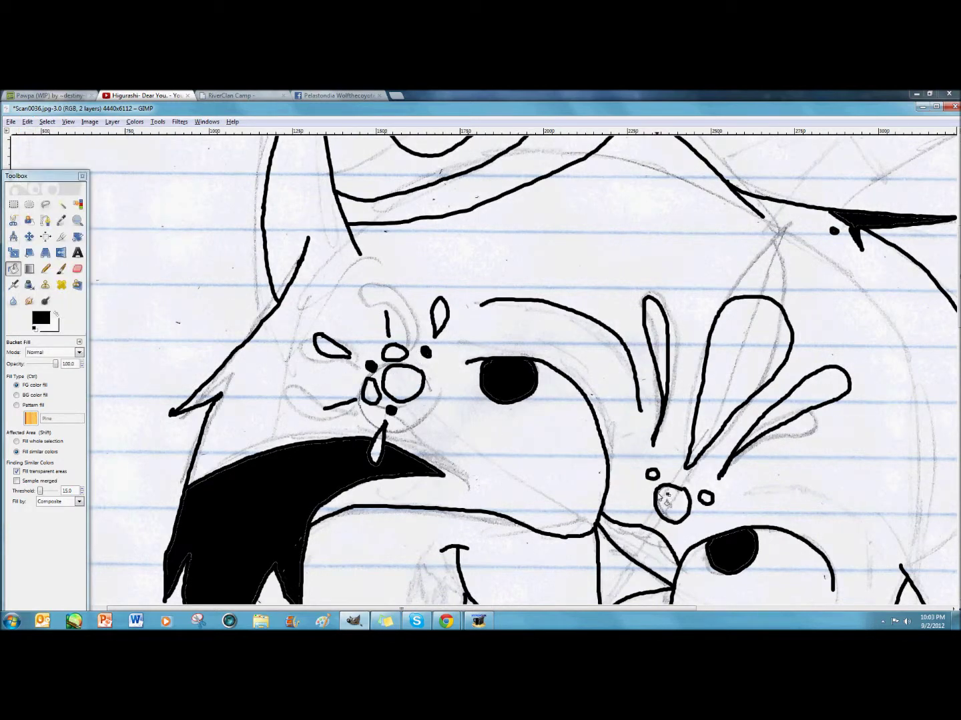
Step: Bucket-fill the two outer petal marks above the second eye and the large circle beneath them black
left_click(659, 345)
left_click(792, 401)
scroll(748, 427, "down", 5)
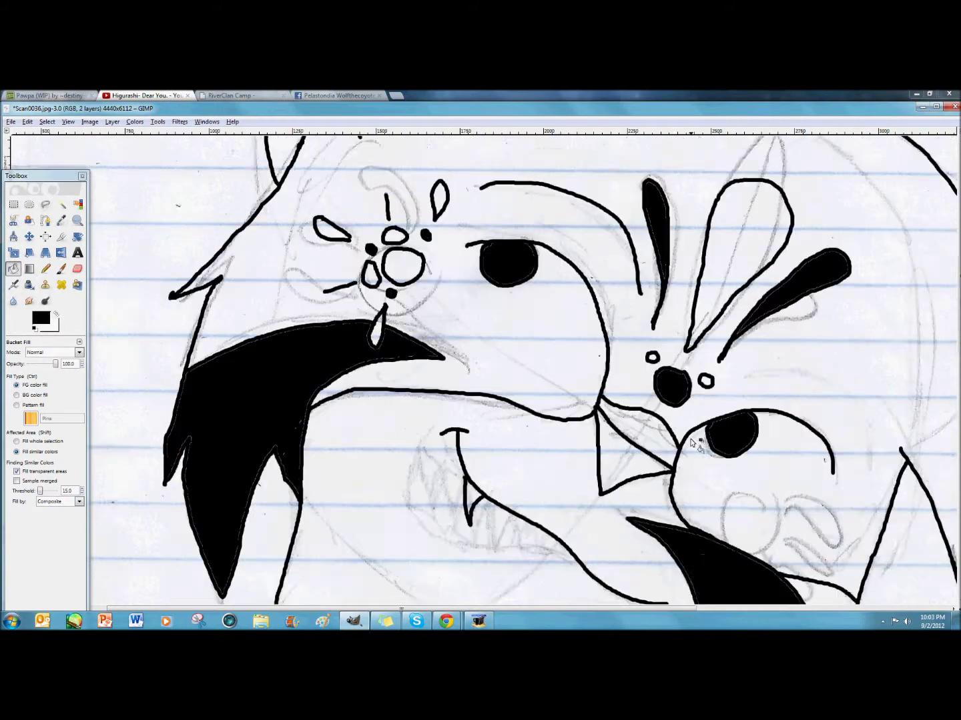
Step: Switch to Chrome, restart the "Higurashi- Dear You." video from the beginning, and return to GIMP
mouse_move(446, 621)
left_click(393, 571)
left_click(583, 303)
left_click_drag(501, 369, 96, 353)
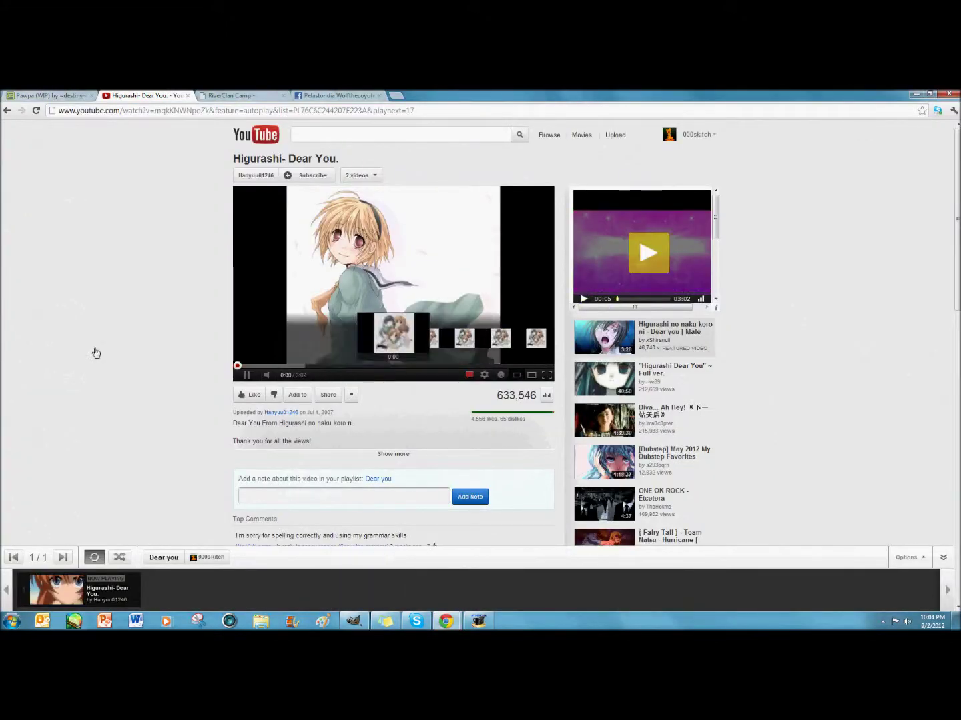
left_click(353, 622)
Step: Fill the large circle in the first ear black, leaving a small round highlight inside it
scroll(691, 396, "up", 2)
scroll(691, 396, "up", 2)
left_click_drag(814, 394, 401, 426)
left_click_drag(100, 267, 388, 306)
left_click(62, 270)
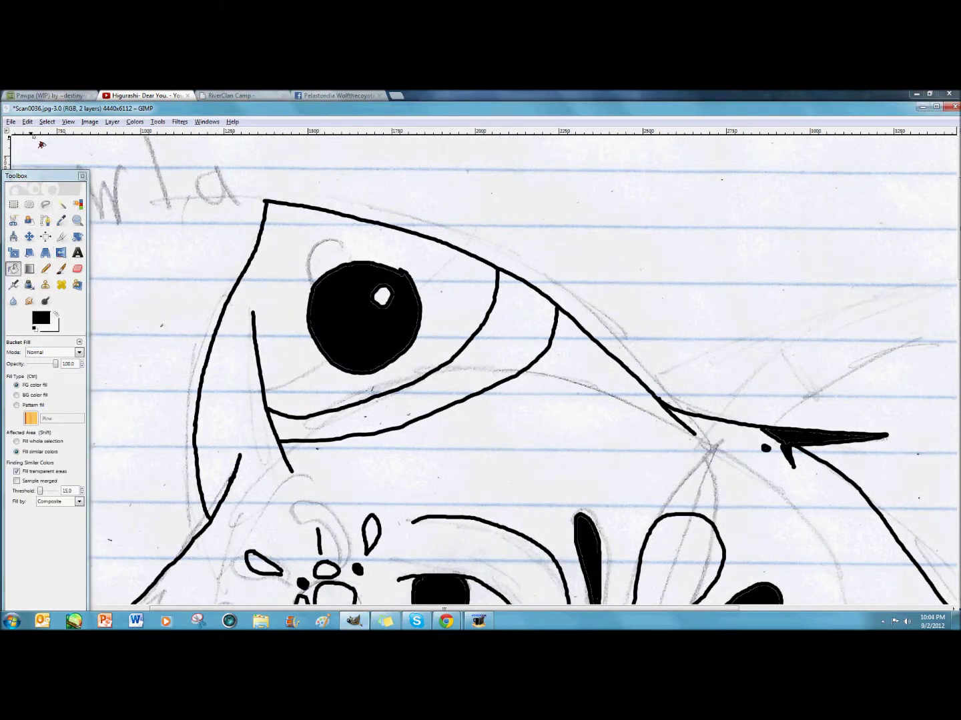
Step: Enlarge the highlight in the black ear circle with the Eraser, and return to the Paintbrush with the Circle (11) brush
left_click(77, 268)
mouse_move(395, 280)
left_mouse_down()
mouse_move(368, 313)
mouse_move(405, 315)
mouse_move(365, 293)
mouse_move(375, 288)
mouse_move(394, 312)
left_mouse_up()
left_click(34, 378)
left_click(73, 421)
left_click(61, 269)
left_click(33, 378)
left_click(99, 409)
left_click(33, 378)
left_click(579, 326)
Step: Ink the second ear's outer outline from the head around to the fur tuft, undoing and repainting the first stroke
scroll(495, 423, "up", 2)
scroll(494, 422, "right", 5)
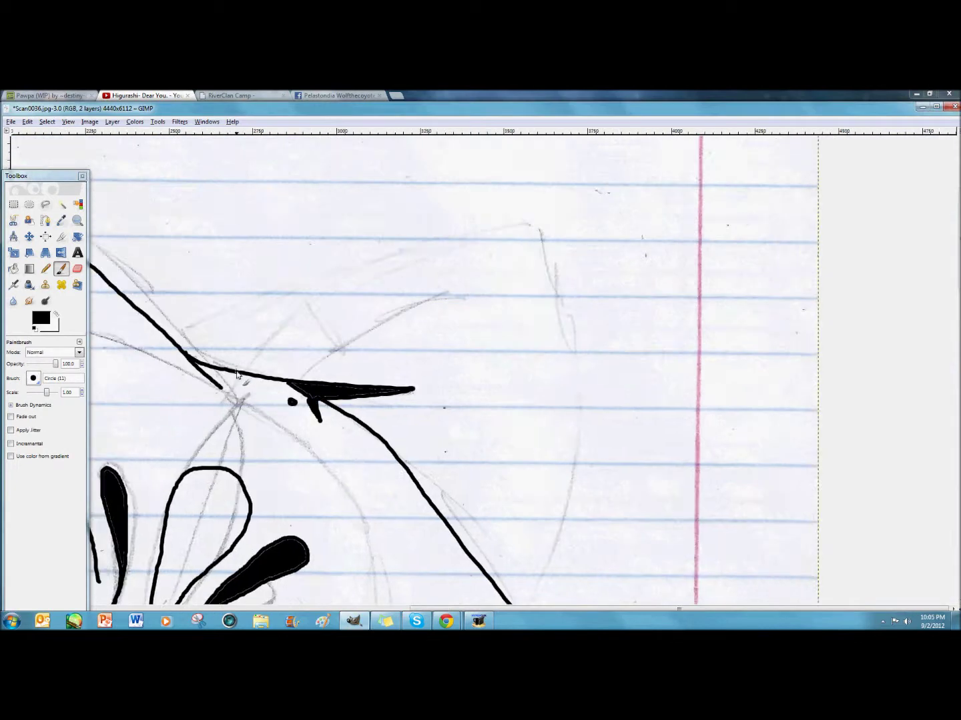
left_click_drag(236, 381, 428, 256)
left_click(27, 122)
left_click(40, 134)
scroll(453, 368, "left", 5)
mouse_move(392, 331)
left_mouse_down()
mouse_move(543, 259)
mouse_move(719, 240)
mouse_move(783, 387)
mouse_move(783, 567)
left_mouse_up()
scroll(844, 487, "down", 2)
scroll(843, 487, "left", 1)
left_click_drag(843, 487, 802, 551)
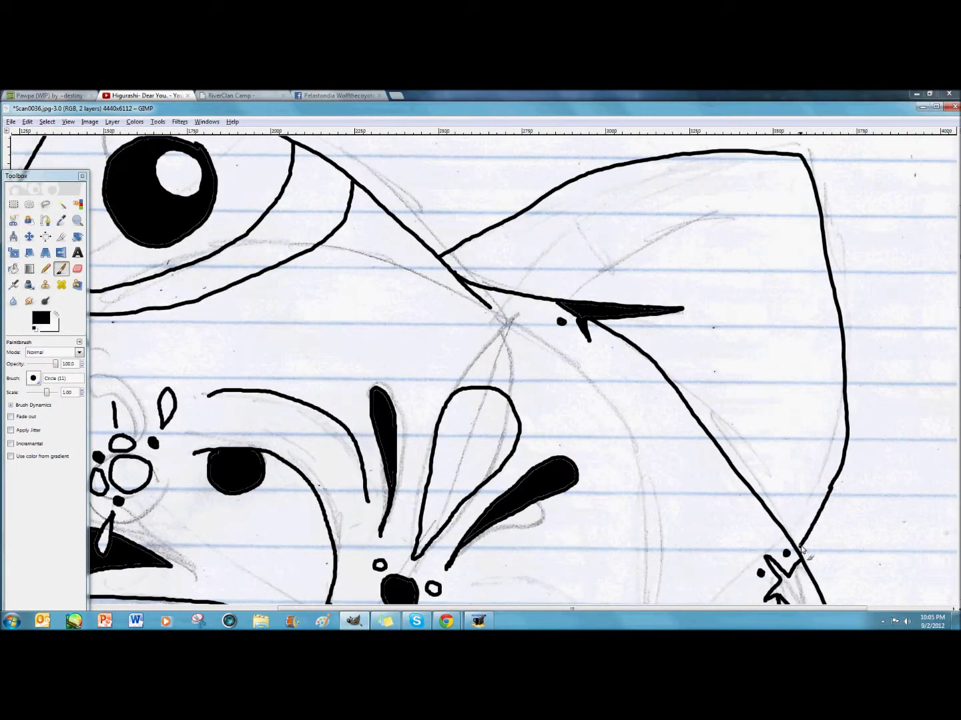
Step: Ink the inner curve of the second ear down to the black spike, undoing the first version and repainting it
mouse_move(747, 225)
left_mouse_down()
mouse_move(679, 390)
mouse_move(628, 321)
left_mouse_up()
left_click(27, 121)
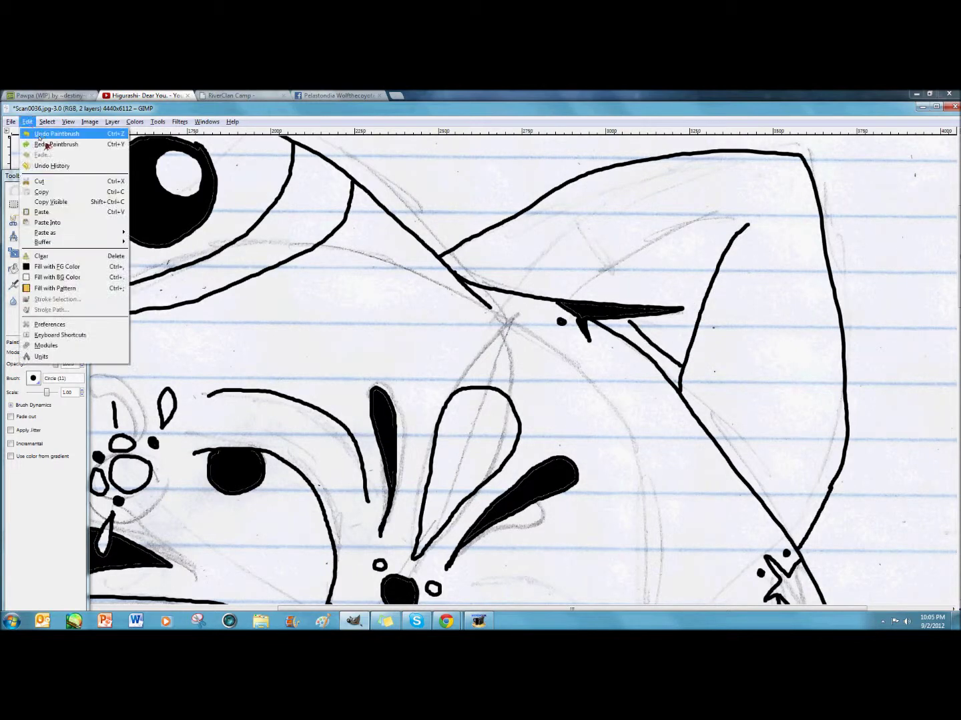
left_click(43, 136)
left_click_drag(736, 213, 574, 302)
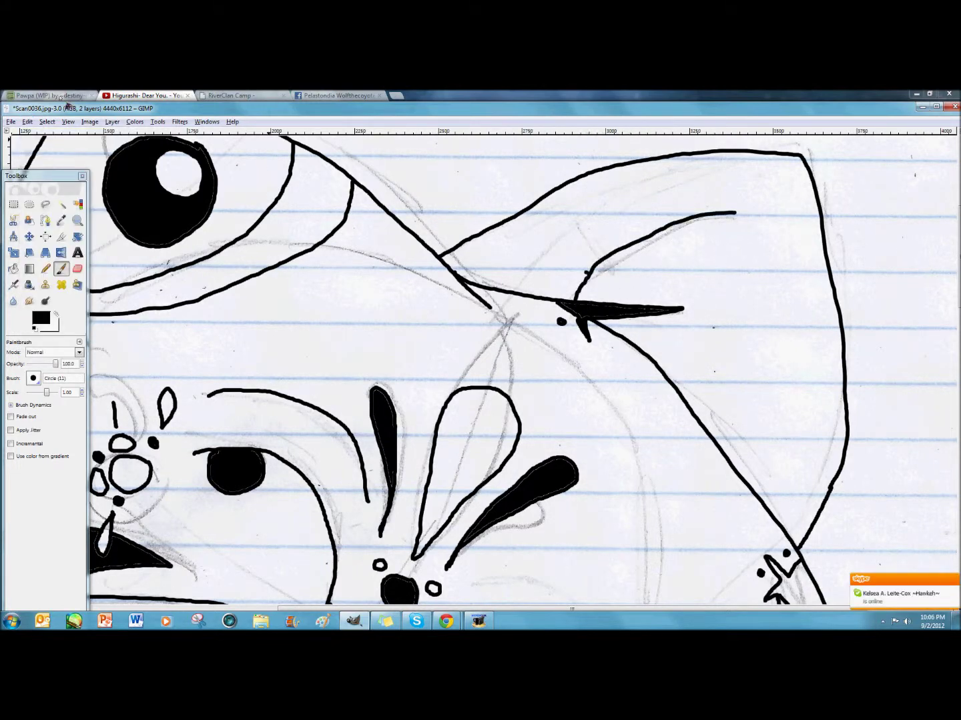
mouse_move(620, 166)
left_mouse_down()
mouse_move(606, 225)
mouse_move(466, 240)
left_mouse_up()
left_click(28, 122)
left_click(42, 137)
left_click_drag(577, 178, 580, 213)
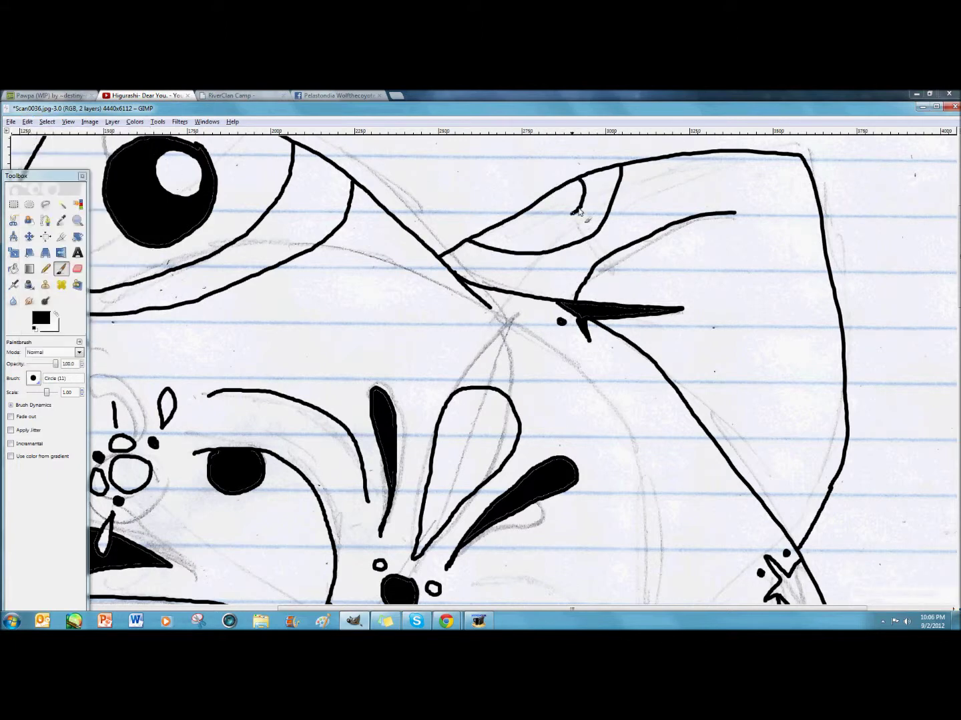
left_click(27, 122)
left_click(43, 137)
left_click(26, 121)
left_click(43, 136)
Step: Ink two nested shallow arcs along the second ear's upper edge and bucket-fill the band between them black
mouse_move(627, 167)
left_mouse_down()
mouse_move(627, 175)
mouse_move(501, 229)
left_mouse_up()
left_click_drag(587, 179, 559, 193)
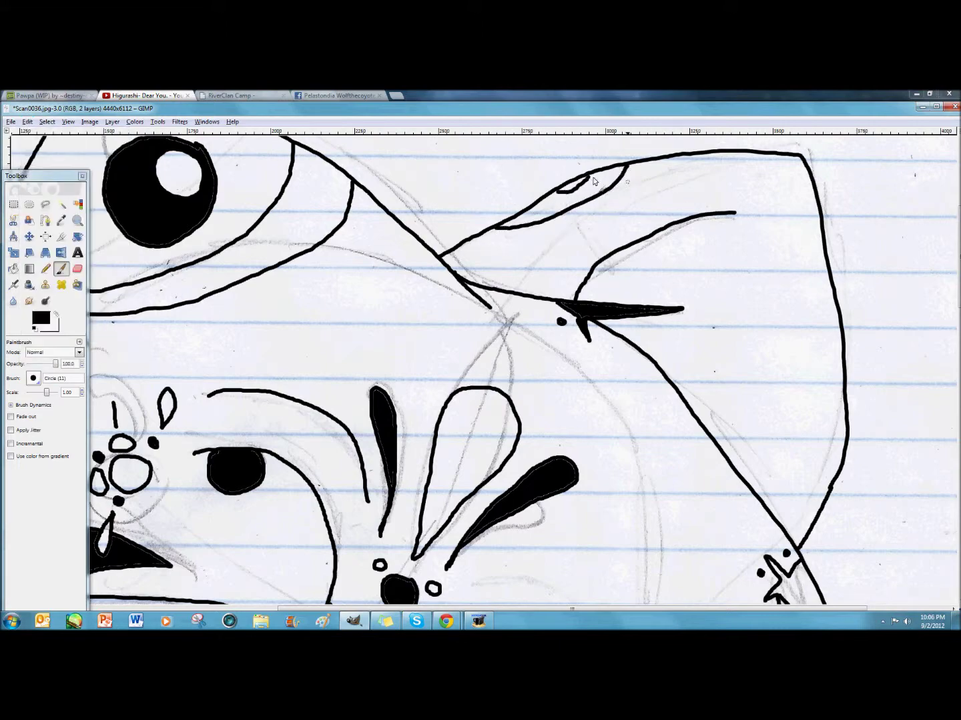
left_click(14, 269)
left_click(550, 205)
Step: Bucket-fill the tail's tip section and the stripe on its descending part black
left_click(61, 269)
left_click_drag(724, 598, 558, 210)
mouse_move(312, 390)
left_mouse_down()
mouse_move(709, 429)
mouse_move(655, 147)
left_mouse_up()
left_click_drag(684, 496, 547, 283)
left_click_drag(150, 291, 436, 227)
scroll(393, 394, "down", 2)
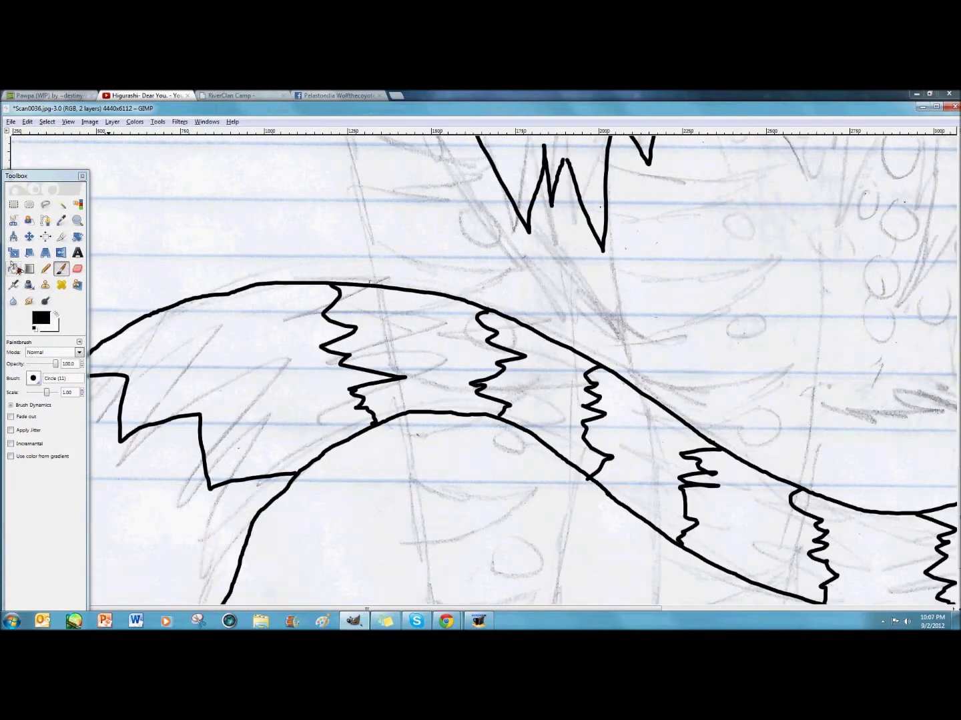
left_click(16, 268)
left_click(187, 498)
left_click(532, 378)
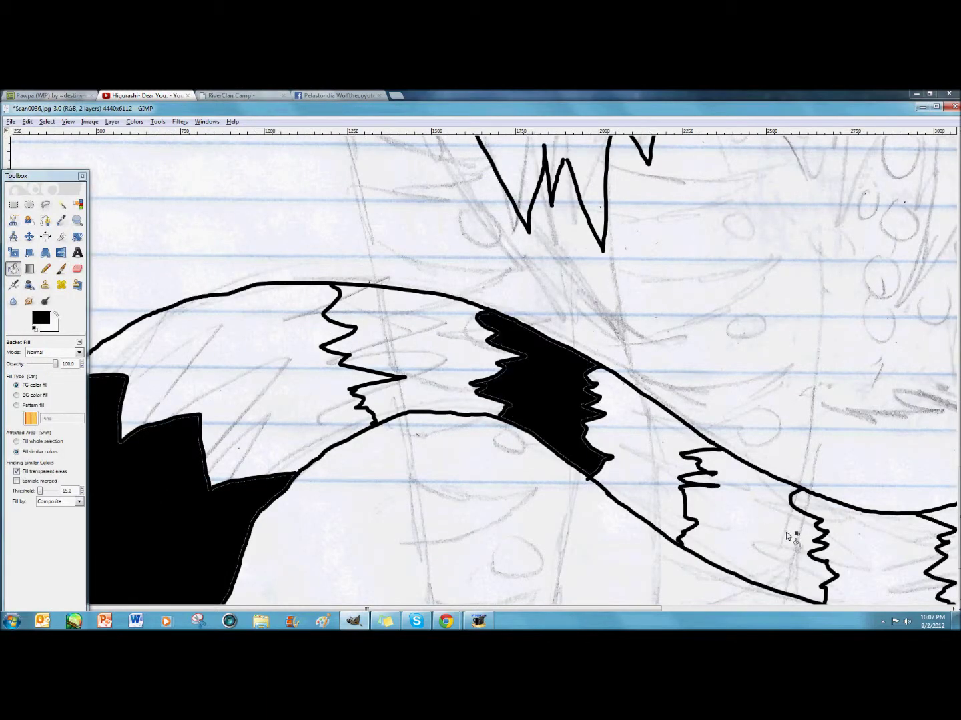
Step: Bucket-fill the low middle stripe, the stripe around the bend and the stripe at the tail's base black
left_click(873, 555)
left_click_drag(884, 555, 261, 390)
left_click(604, 397)
scroll(640, 258, "up", 1)
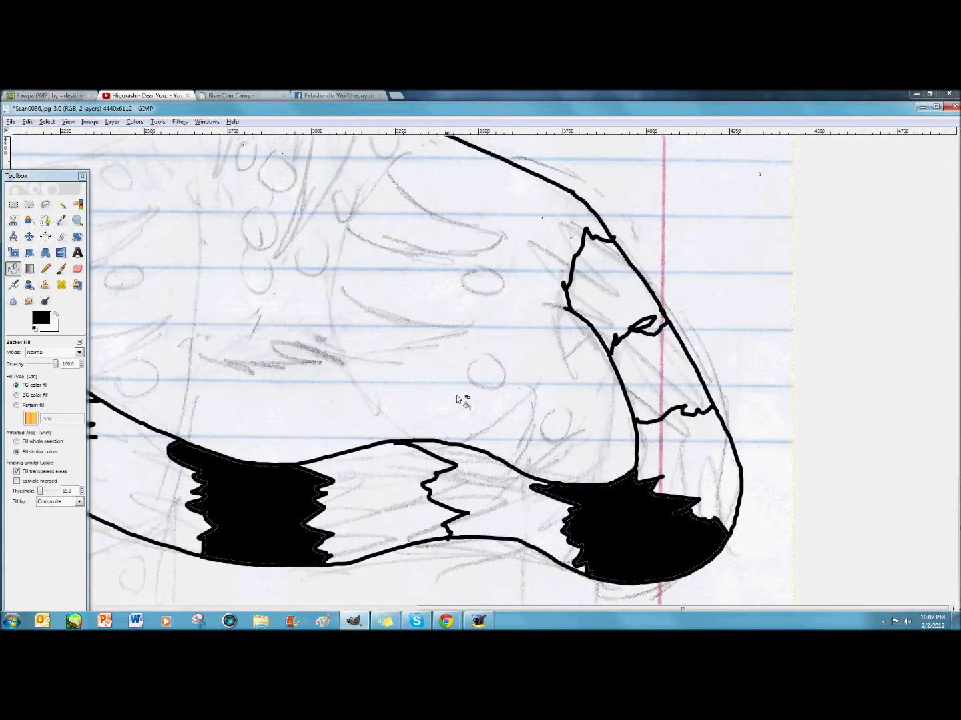
left_click_drag(516, 343, 575, 340)
left_click(679, 287)
left_click_drag(333, 267, 803, 320)
left_click(446, 622)
left_click(382, 561)
left_click(355, 623)
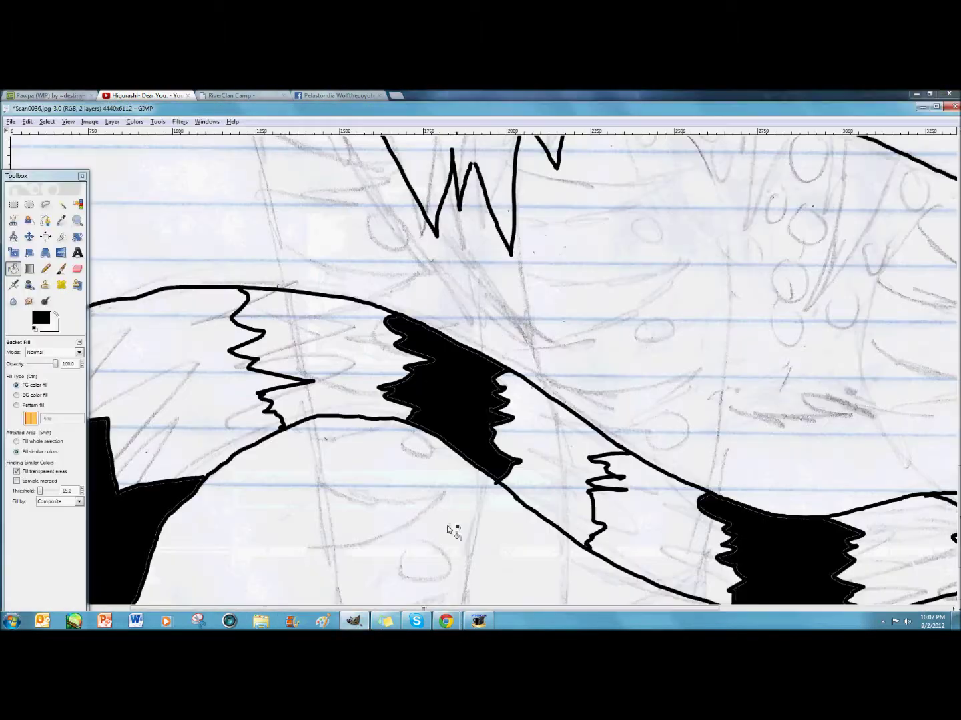
Step: Ink the first front leg's outer edge down to the tail with the Paintbrush and both of its edges below the tail
left_click_drag(479, 288, 172, 426)
left_click(61, 268)
left_click_drag(262, 309, 790, 378)
left_click_drag(449, 195, 454, 267)
mouse_move(447, 195)
left_mouse_down()
mouse_move(496, 374)
mouse_move(512, 500)
left_mouse_up()
scroll(628, 450, "down", 8)
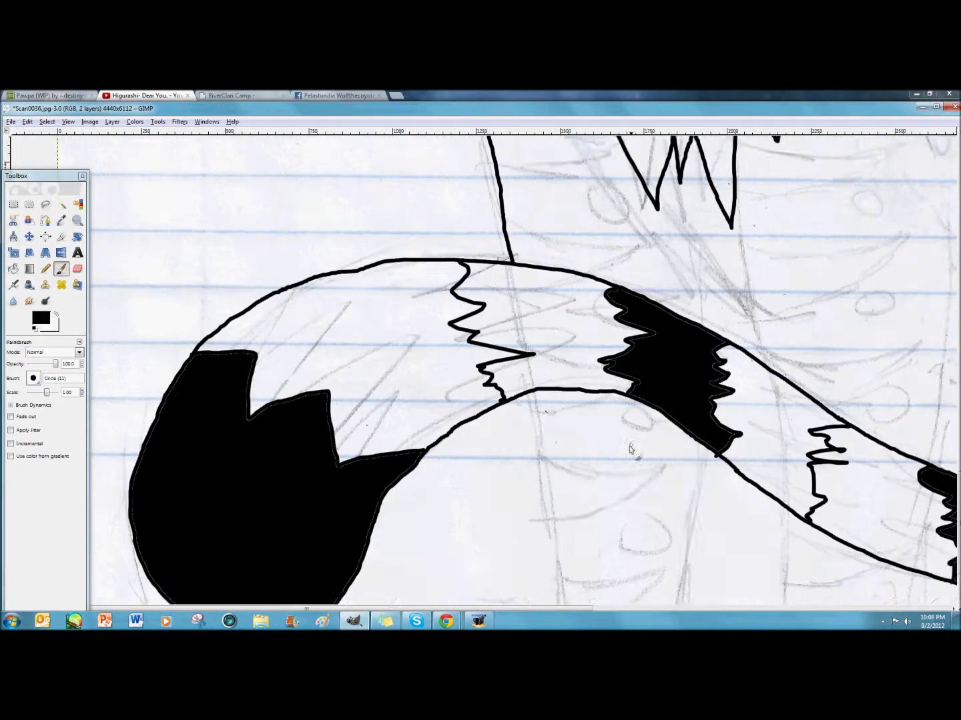
left_click_drag(536, 303, 566, 589)
left_click_drag(706, 355, 664, 603)
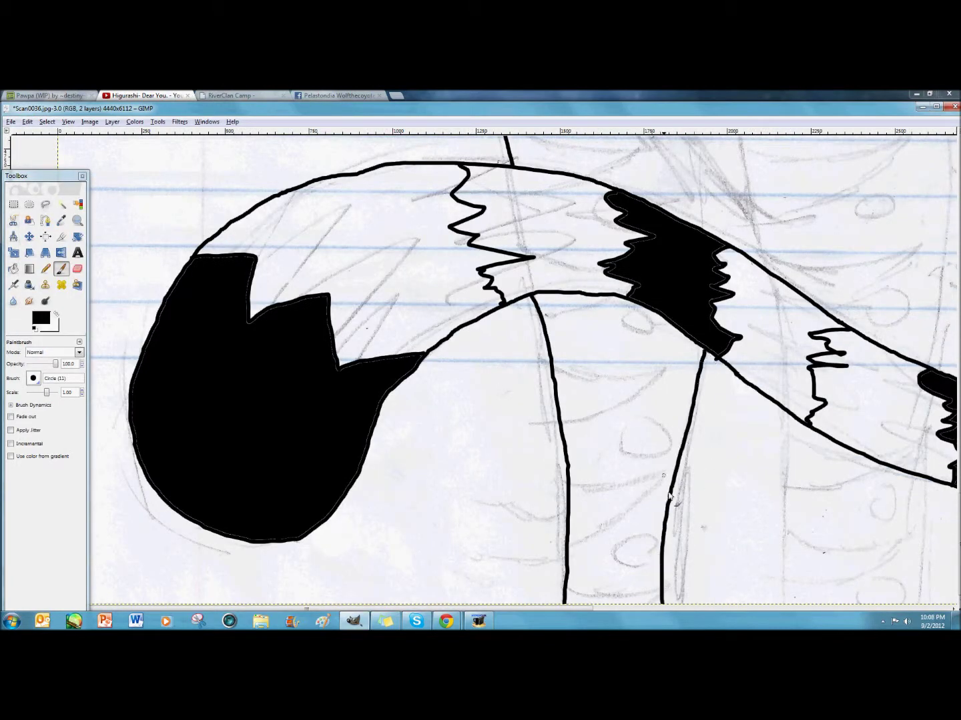
Step: Ink the lower chest-fur edge and the second front leg's near edge above and below the tail, undoing one stroke
scroll(557, 214, "up", 7)
mouse_move(556, 215)
left_mouse_down()
mouse_move(585, 293)
mouse_move(678, 417)
left_mouse_up()
left_click_drag(847, 374, 680, 287)
left_click_drag(573, 188, 577, 187)
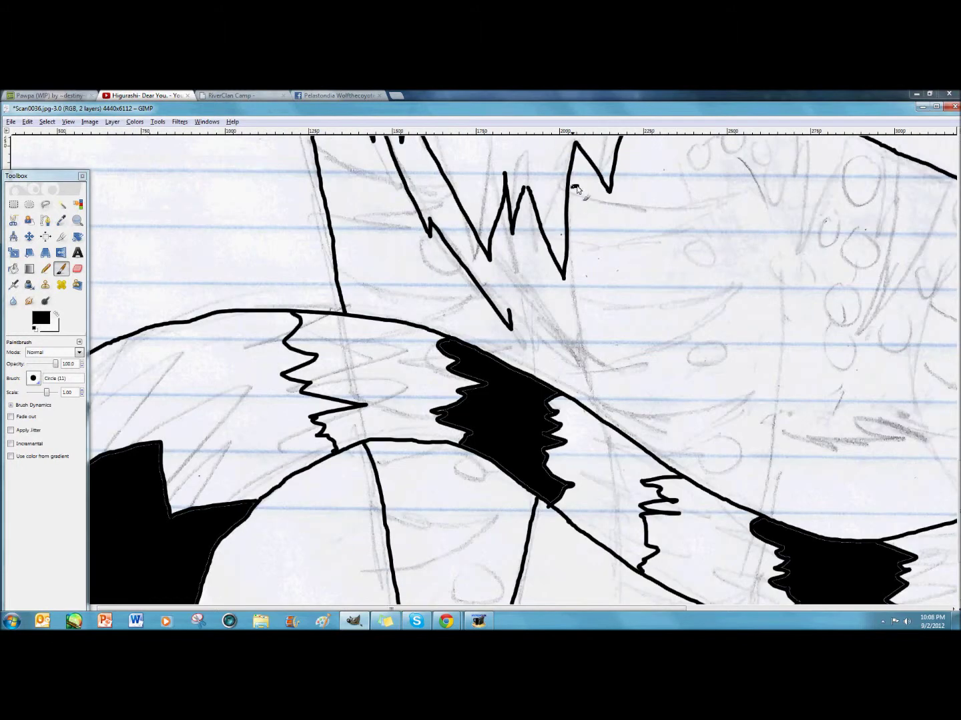
left_click_drag(568, 238, 599, 412)
scroll(615, 419, "down", 4)
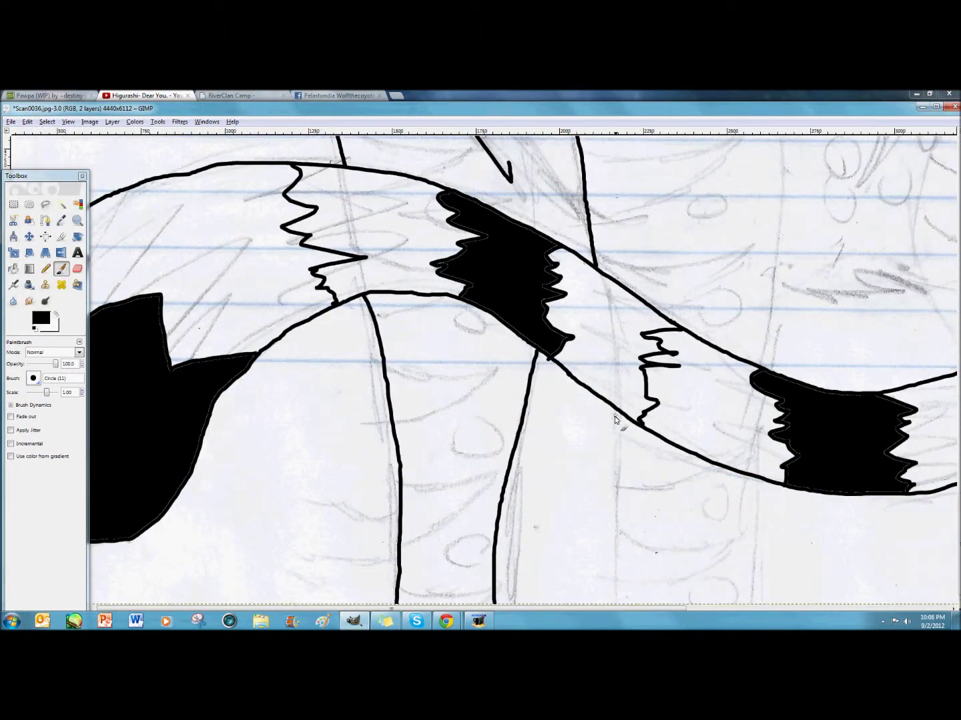
key("alt+e")
key("u")
left_click_drag(618, 417, 620, 603)
Step: Ink the second front leg's far edge down to the tail and continue it below the tail
scroll(772, 355, "up", 6)
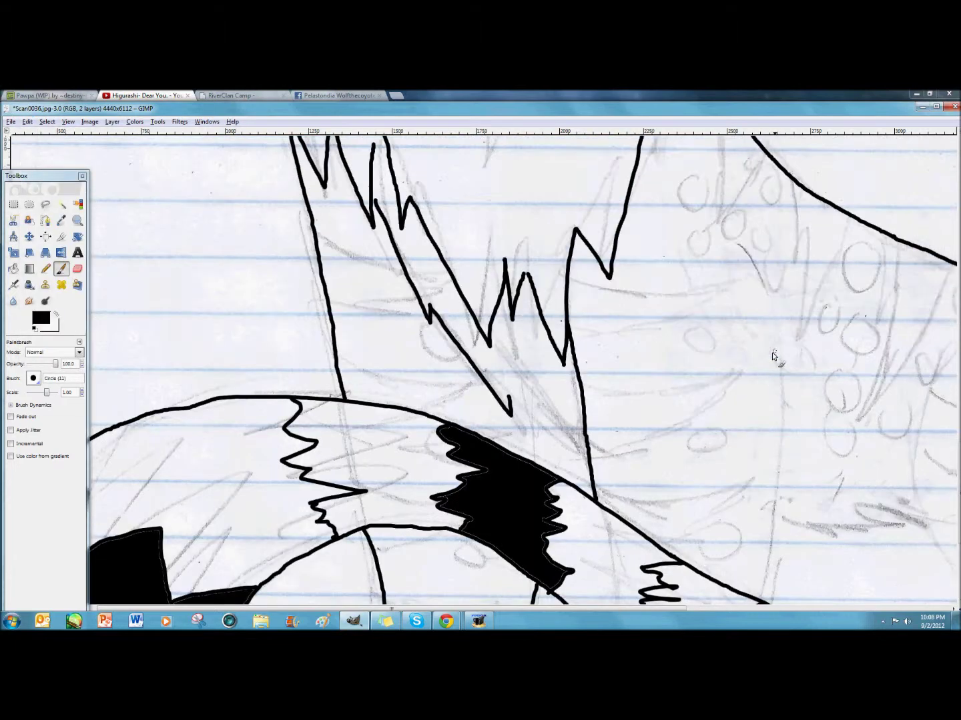
left_click_drag(780, 391, 781, 445)
scroll(783, 446, "down", 6)
left_click_drag(779, 219, 765, 374)
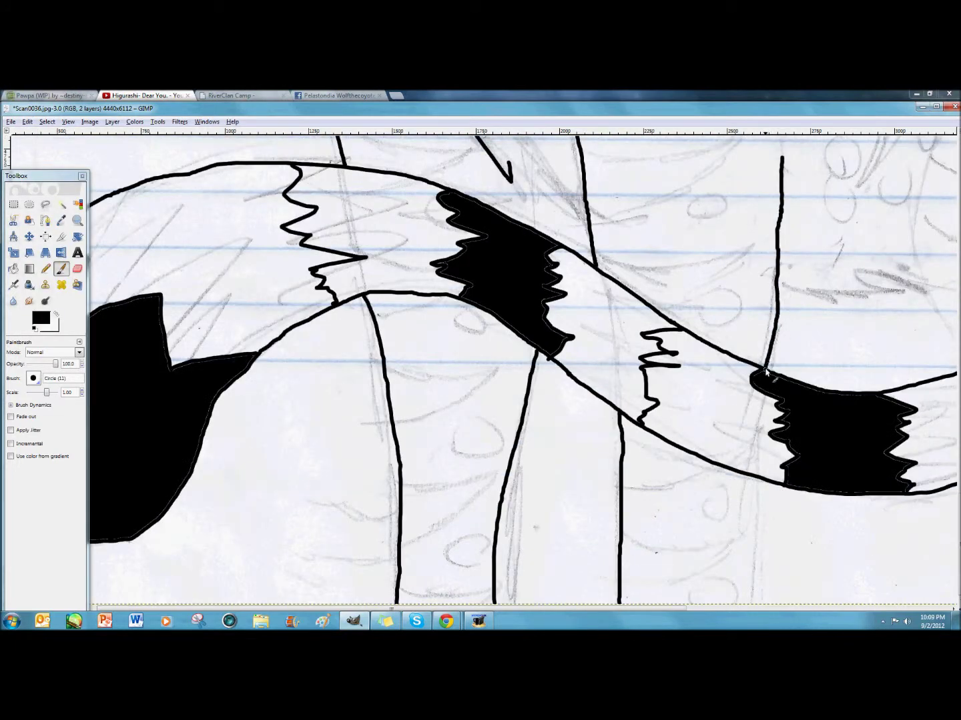
left_click_drag(743, 497, 741, 597)
Step: Ink two pointed stripes on the second front leg above the tail and extend the jagged chest-fur edge to that leg
scroll(773, 480, "up", 9)
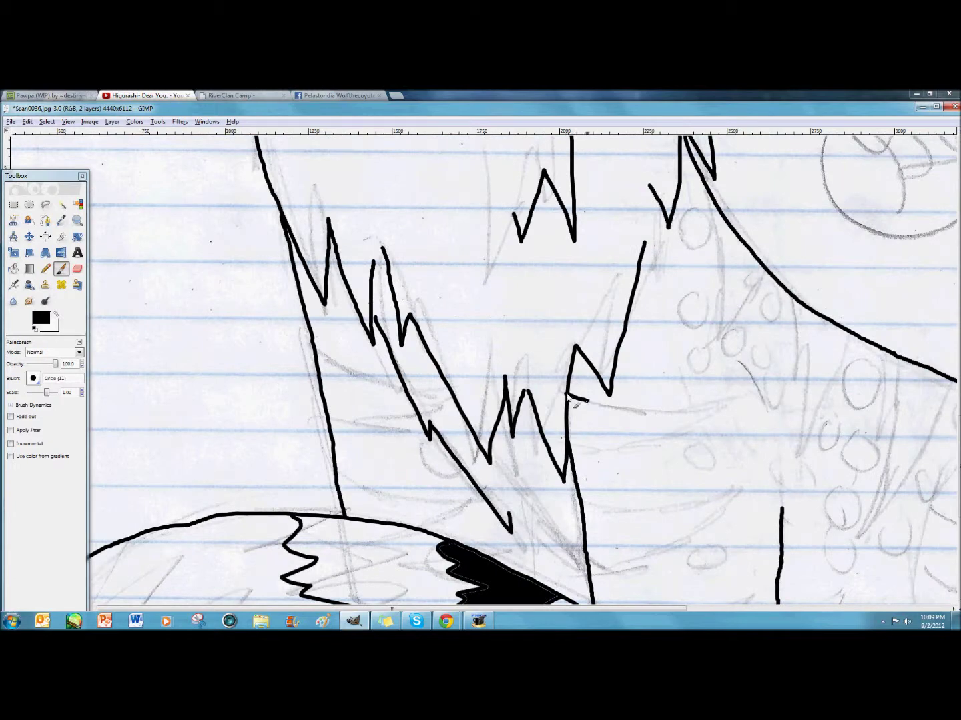
left_click_drag(569, 397, 609, 441)
scroll(372, 373, "down", 3)
left_click_drag(509, 402, 580, 450)
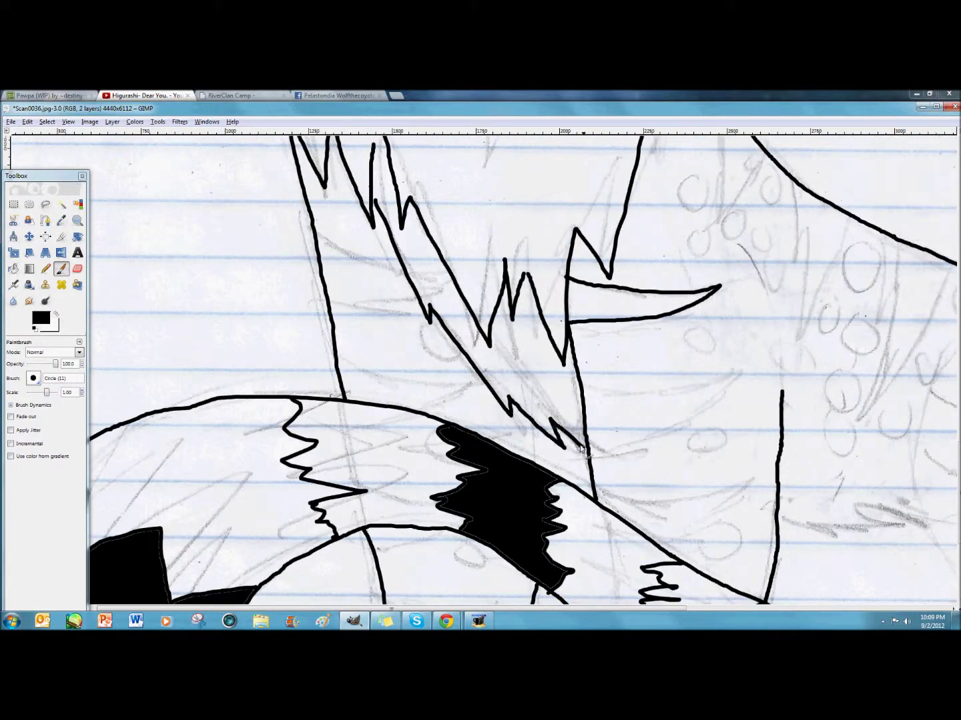
mouse_move(583, 388)
left_mouse_down()
mouse_move(634, 440)
mouse_move(588, 441)
left_mouse_up()
Step: Ink two curved stripes on the first front leg above the tail
left_click_drag(314, 239, 404, 271)
left_click_drag(330, 303, 386, 303)
scroll(424, 323, "down", 3)
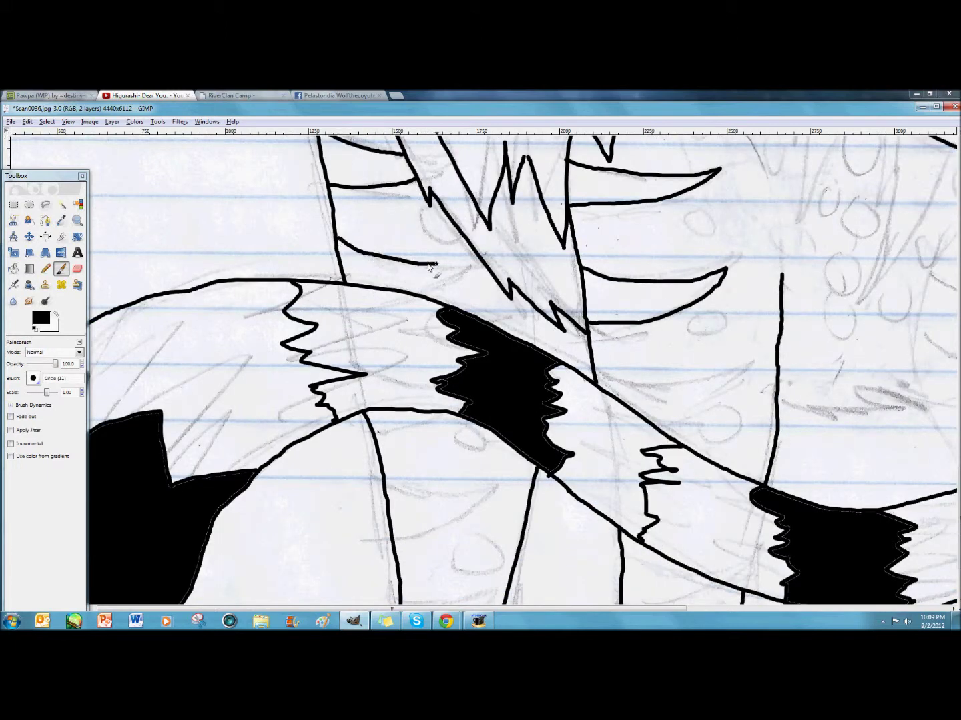
Step: Ink the pointed stripes down the first front leg below the tail
scroll(377, 319, "down", 3)
left_click_drag(375, 315, 441, 296)
mouse_move(387, 370)
left_mouse_down()
mouse_move(476, 376)
mouse_move(480, 388)
mouse_move(392, 422)
left_mouse_up()
left_click_drag(399, 590, 469, 603)
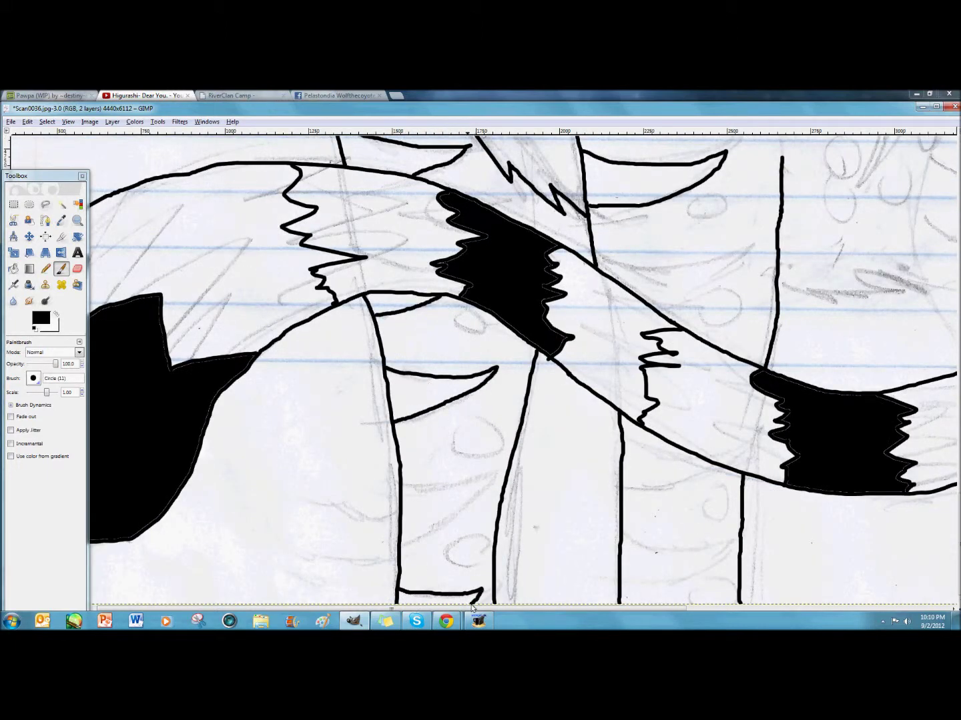
mouse_move(402, 542)
left_mouse_down()
mouse_move(443, 541)
mouse_move(406, 490)
left_mouse_up()
Step: Ink the second front leg's third stripe above the tail and its stripes below the tail, undoing and redrawing strokes
scroll(606, 491, "up", 2)
mouse_move(592, 494)
left_mouse_down()
mouse_move(650, 497)
mouse_move(746, 466)
mouse_move(644, 541)
mouse_move(691, 559)
mouse_move(623, 576)
mouse_move(655, 487)
mouse_move(717, 468)
left_mouse_up()
scroll(653, 540, "down", 6)
left_click(27, 124)
left_click(30, 133)
left_click(26, 124)
left_click(30, 133)
mouse_move(623, 437)
left_mouse_down()
mouse_move(693, 456)
mouse_move(622, 489)
left_mouse_up()
Step: Ink three pointed stripes hanging down from the back line
scroll(668, 402, "up", 3)
mouse_move(856, 400)
left_mouse_down()
mouse_move(540, 230)
mouse_move(574, 405)
left_mouse_up()
left_click_drag(429, 150, 476, 233)
scroll(473, 219, "up", 3)
mouse_move(507, 365)
left_mouse_down()
mouse_move(515, 497)
mouse_move(560, 400)
left_mouse_up()
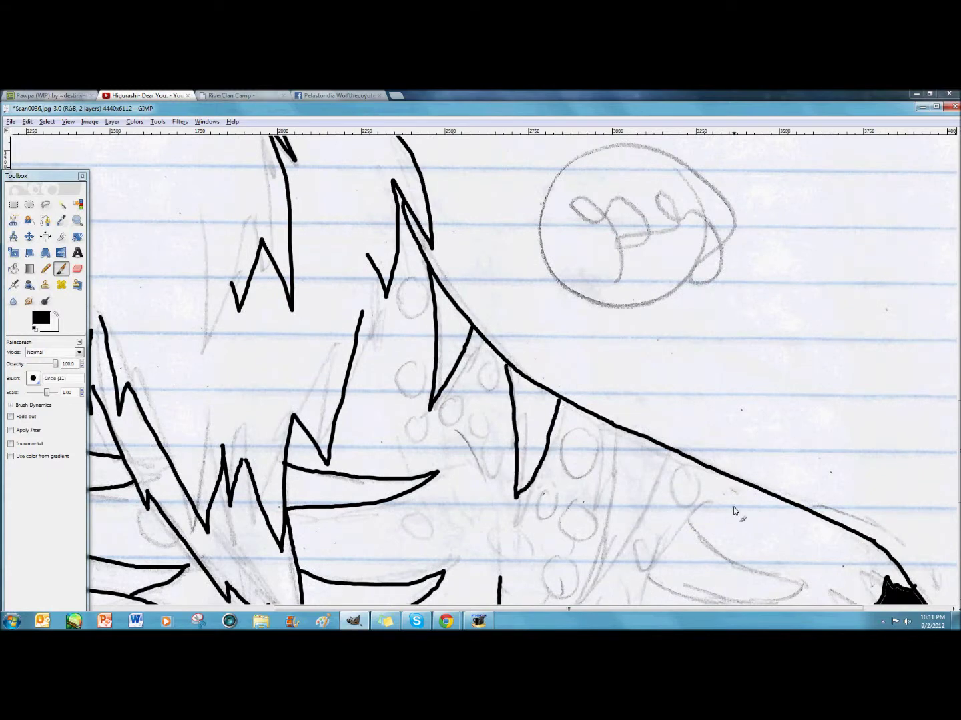
scroll(733, 511, "down", 3)
mouse_move(604, 307)
left_mouse_down()
mouse_move(592, 448)
mouse_move(667, 333)
left_mouse_up()
Step: Ink the curved haunch outline, the short curve by the rump's black patch and the short slanted line at the tail, undoing one stroke
scroll(700, 336, "down", 3)
mouse_move(715, 267)
left_mouse_down()
mouse_move(651, 312)
mouse_move(661, 512)
mouse_move(719, 559)
left_mouse_up()
scroll(893, 497, "down", 3)
left_click_drag(861, 300, 876, 371)
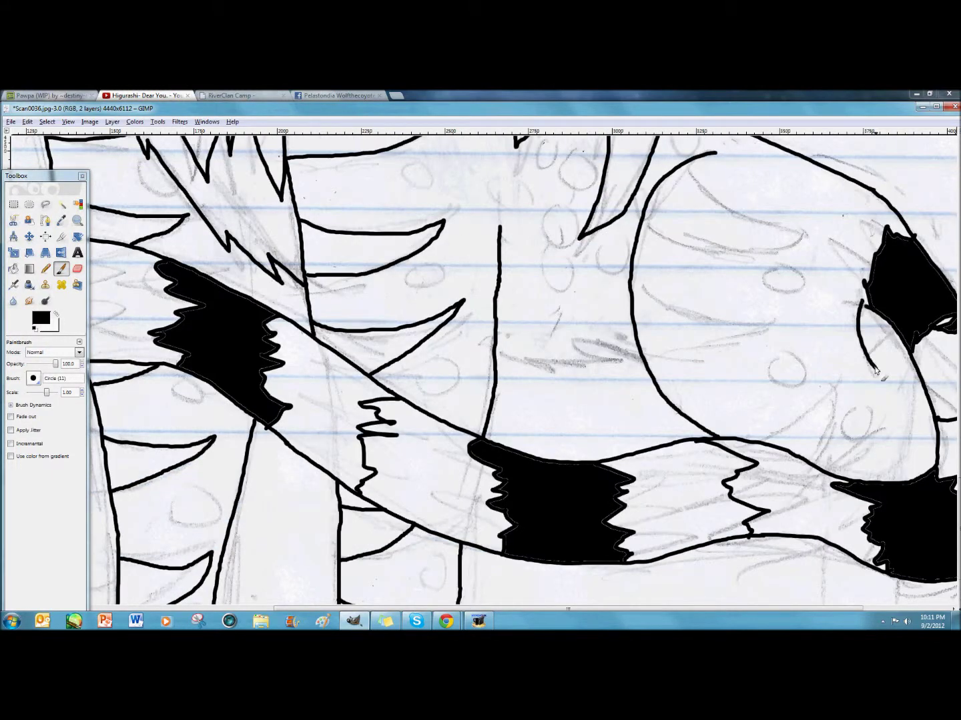
left_click(27, 122)
left_click(44, 134)
scroll(901, 340, "down", 2)
left_click_drag(884, 360, 827, 399)
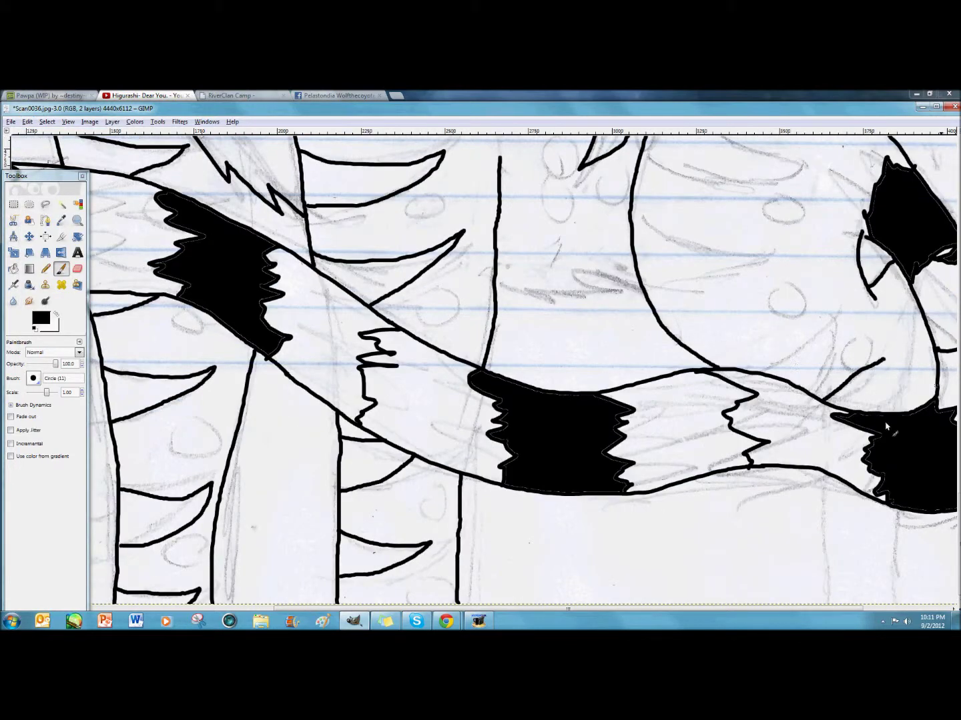
Step: Ink the vertical hind leg line above the tail and the leg's two edges below the tail
left_click_drag(918, 332, 908, 410)
left_click_drag(827, 475, 822, 604)
left_click_drag(899, 509, 899, 606)
Step: Ink three pointed stripes running inward from the haunch's curved outline
scroll(700, 400, "up", 7)
mouse_move(687, 330)
left_mouse_down()
mouse_move(808, 404)
mouse_move(641, 388)
left_mouse_up()
scroll(637, 360, "down", 4)
left_click_drag(631, 328, 784, 367)
left_click_drag(783, 368, 650, 388)
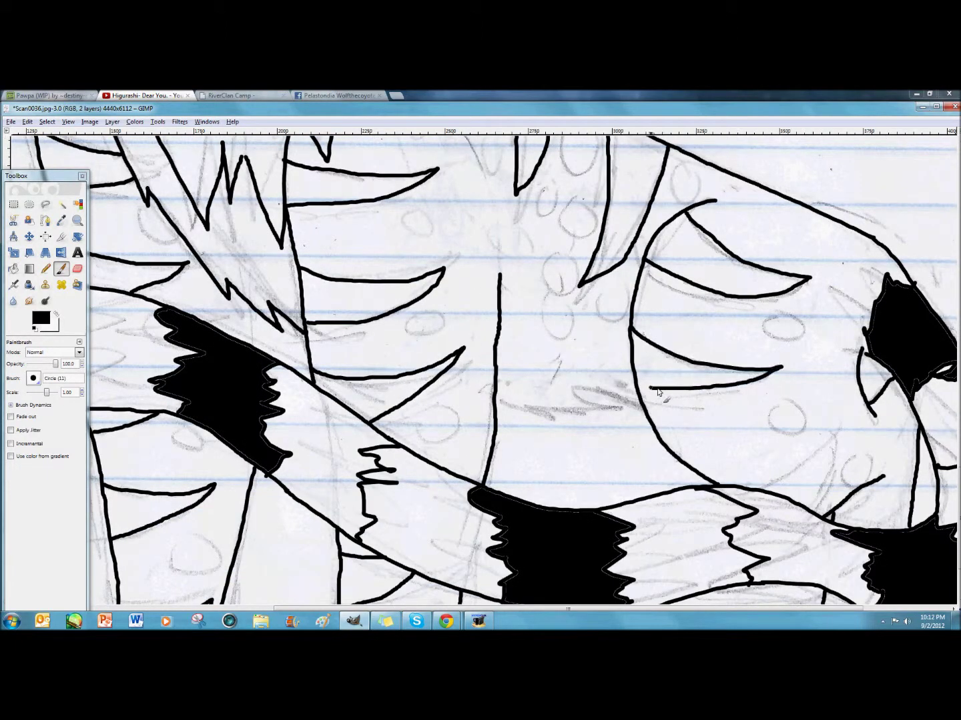
mouse_move(687, 460)
left_mouse_down()
mouse_move(808, 455)
mouse_move(787, 500)
mouse_move(894, 527)
left_mouse_up()
Step: Ink a jagged line and a small circle on the hind leg below the tail, undoing the extra stroke
scroll(793, 504, "down", 3)
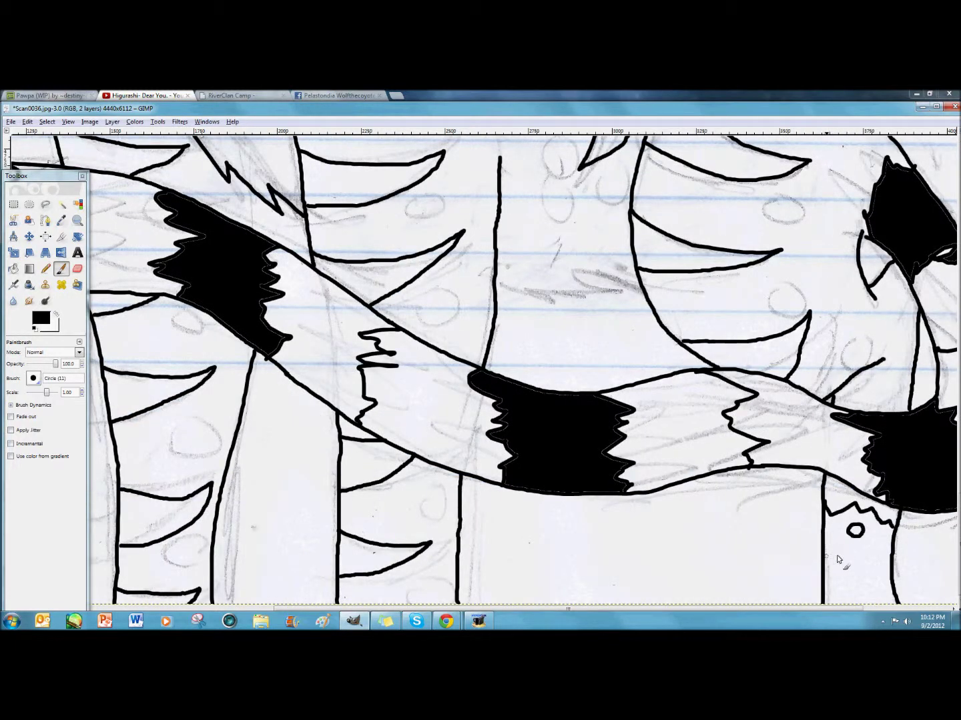
left_click_drag(826, 565, 879, 563)
key("ctrl+z")
Step: Bucket-fill the front legs' upper stripes and the first leg's top two stripes below the tail black
left_click(15, 268)
left_click(145, 386)
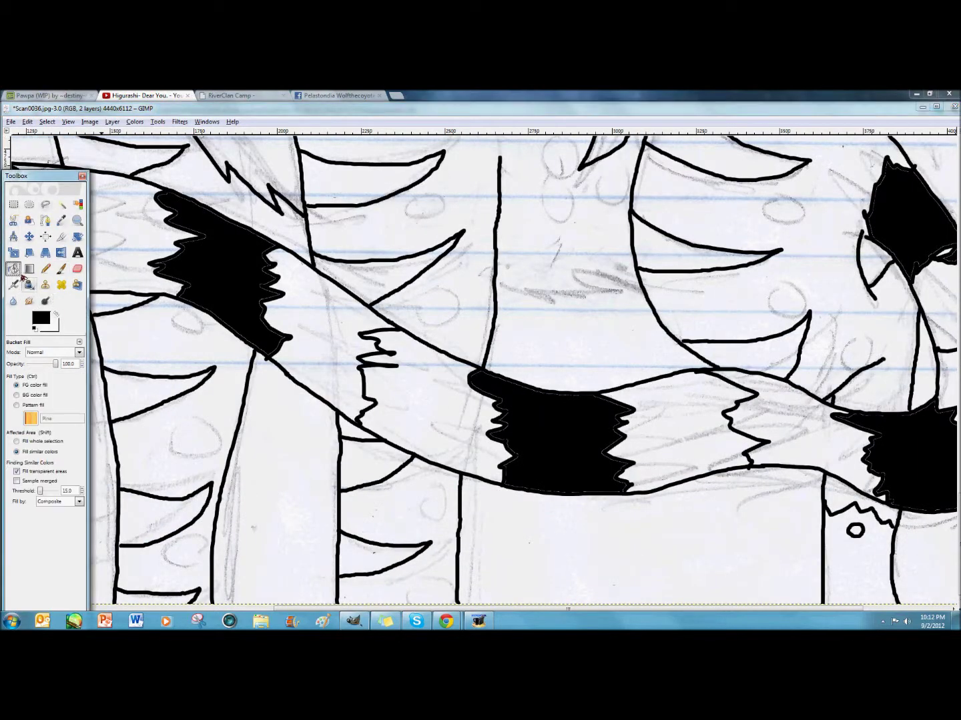
left_click(110, 301)
scroll(115, 330, "up", 3)
left_click_drag(567, 609, 350, 609)
left_click(525, 513)
left_click(427, 414)
left_click(690, 433)
left_click(675, 556)
Step: Bucket-fill the three back stripes and the three haunch stripes black
left_click(794, 297)
left_click_drag(808, 456, 367, 324)
left_click(539, 300)
left_click(439, 243)
left_click(617, 374)
left_click(593, 486)
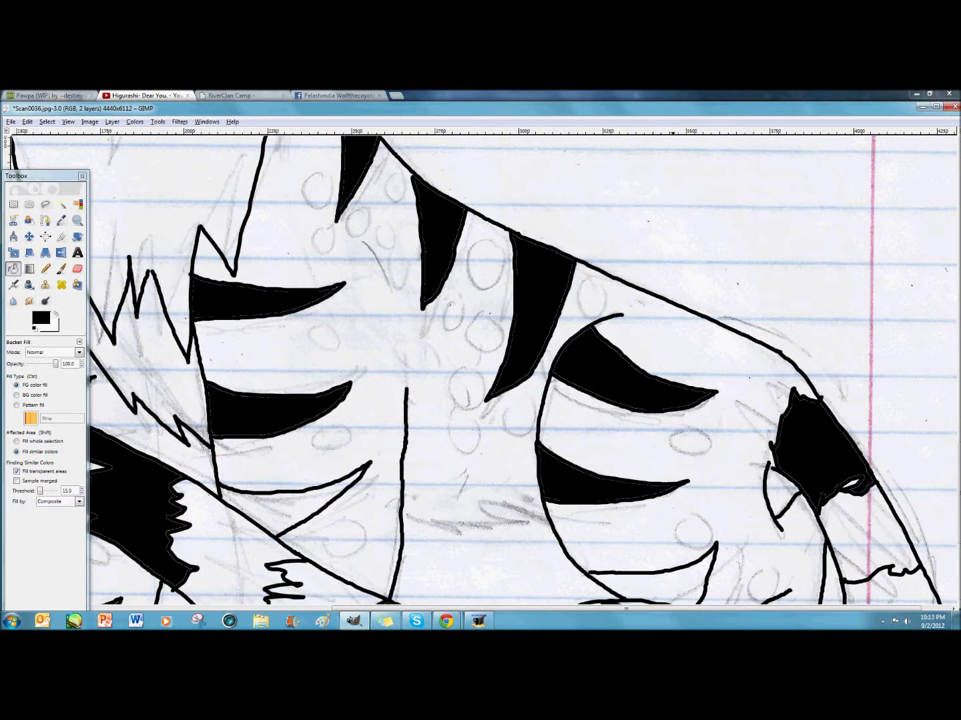
left_click(674, 591)
scroll(674, 592, "down", 5)
scroll(725, 369, "up", 5)
Step: Bucket-fill the second front leg's lowest stripe above the tail and both front legs' remaining stripes below it black
left_click(352, 484)
scroll(679, 526, "left", 5)
scroll(679, 526, "up", 2)
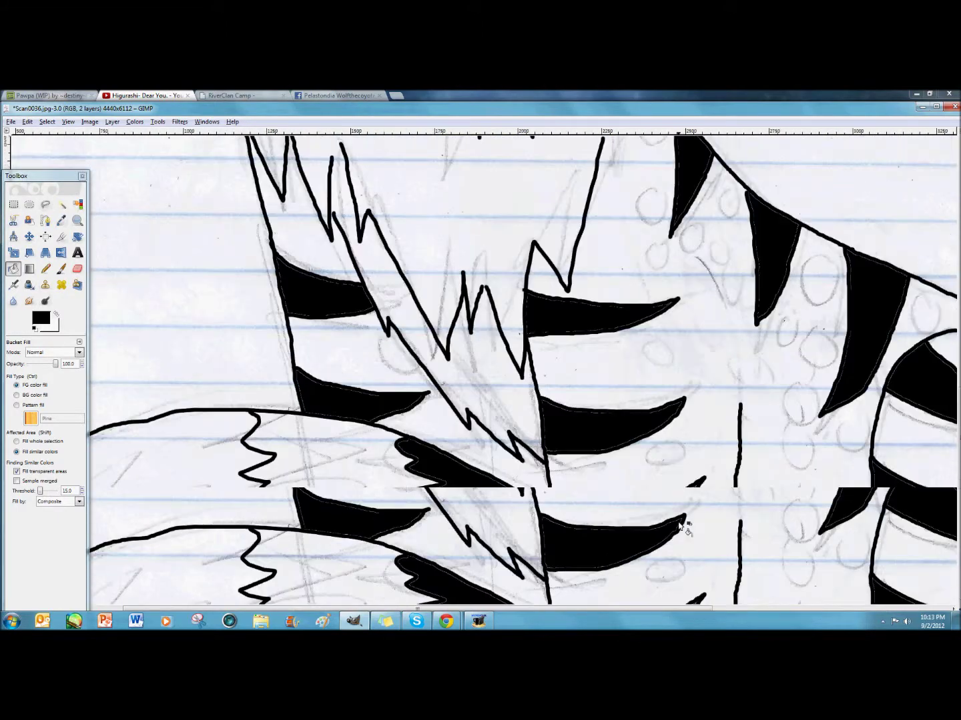
scroll(679, 526, "down", 5)
left_click(400, 388)
left_click(401, 521)
left_click(390, 598)
left_click(613, 559)
left_click(607, 464)
scroll(724, 481, "right", 5)
scroll(654, 498, "down", 1)
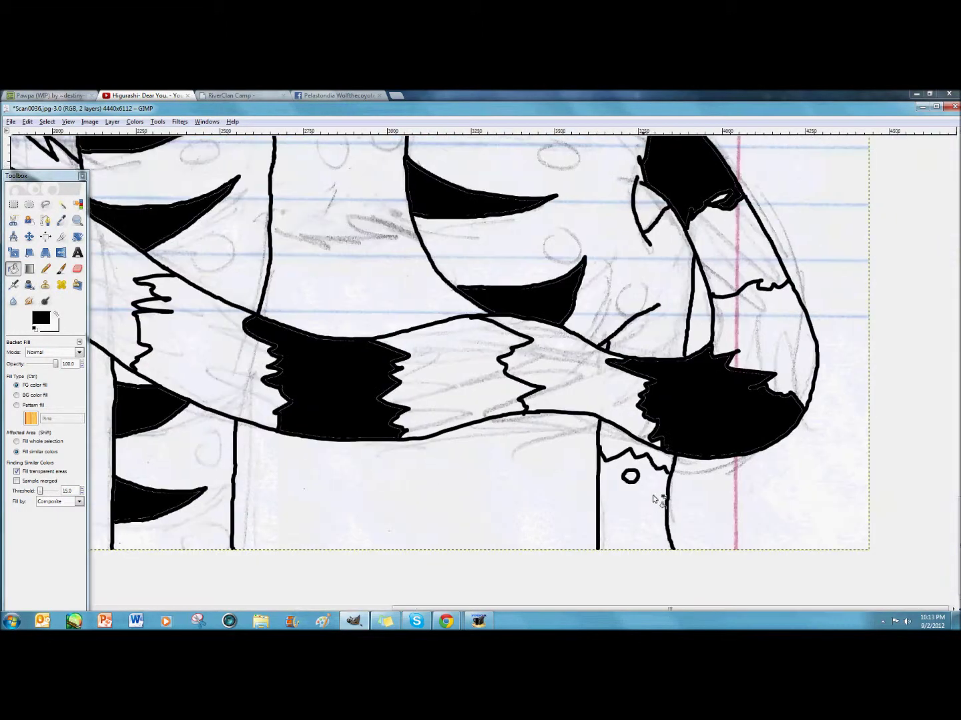
scroll(585, 476, "left", 4)
scroll(570, 395, "up", 9)
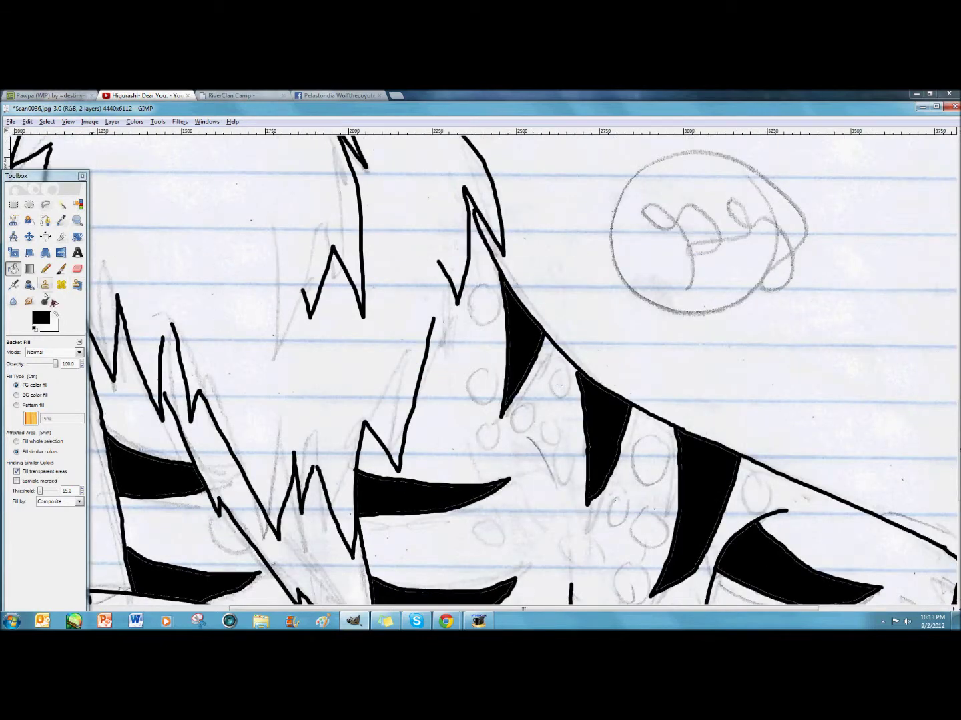
left_click(43, 320)
left_click(248, 285)
left_click_drag(134, 273, 136, 279)
left_click(251, 322)
scroll(340, 352, "down", 5)
left_click(41, 318)
left_click(309, 284)
left_click(250, 322)
Step: Ink the jagged belly edge between the second front leg and the haunch, undoing the first version and repainting it
left_click(61, 269)
left_click_drag(569, 482, 714, 492)
left_click(27, 123)
left_click(45, 136)
left_click_drag(567, 475, 718, 496)
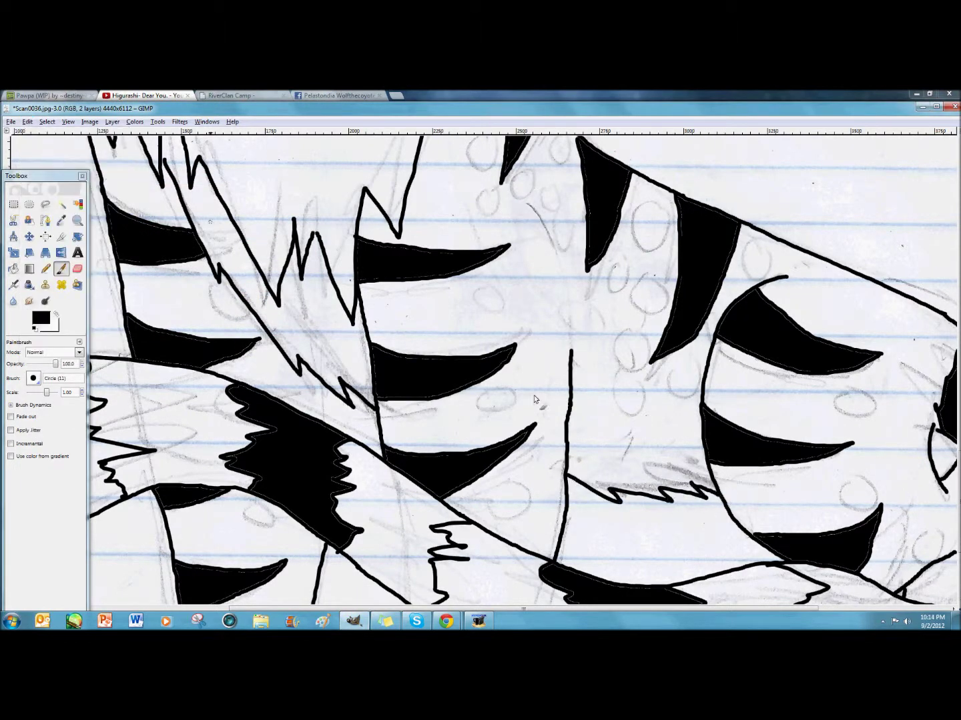
left_click(42, 318)
left_click(228, 284)
left_click(250, 322)
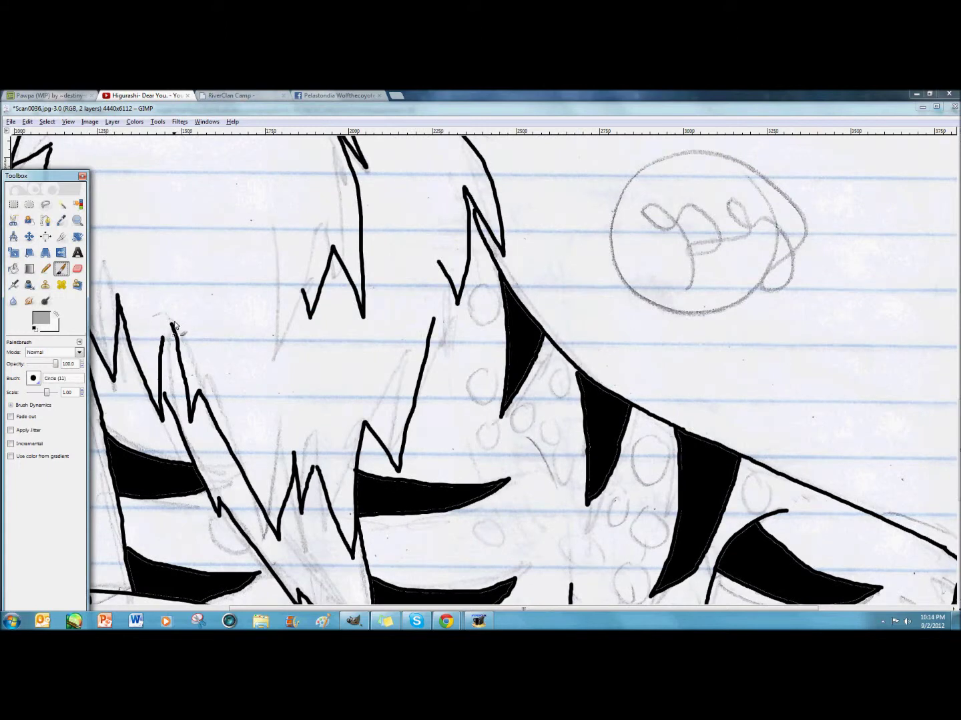
Step: Set the foreground to black and ink a short line joining the chest-fur edge to the tail, undoing the first stroke
left_click(41, 319)
left_click(107, 316)
left_click(251, 322)
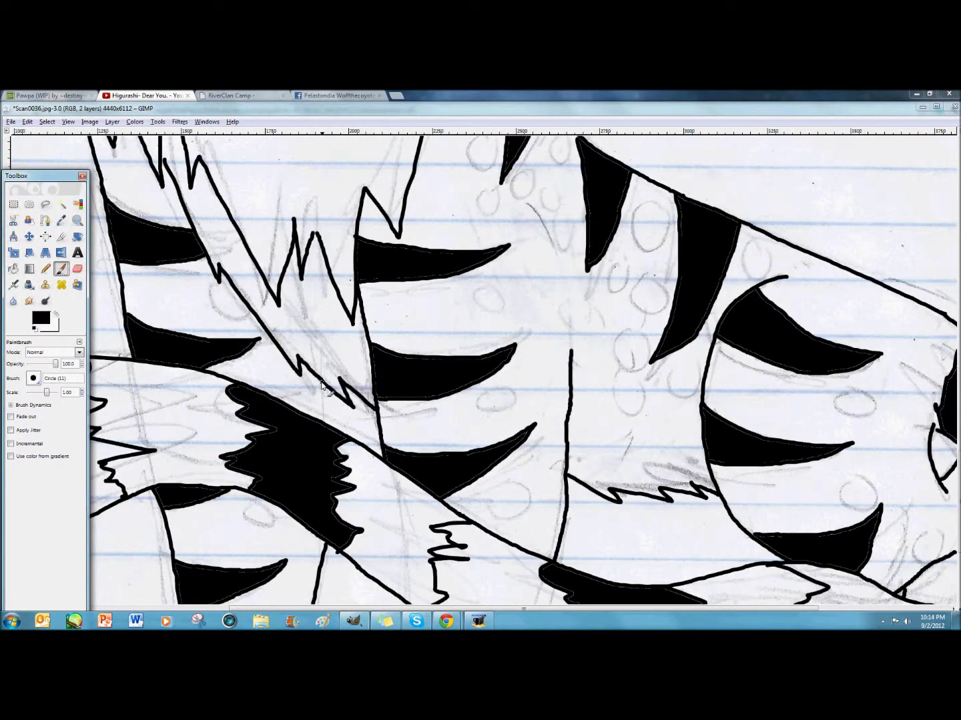
left_click_drag(321, 382, 322, 420)
left_click(27, 122)
left_click(40, 135)
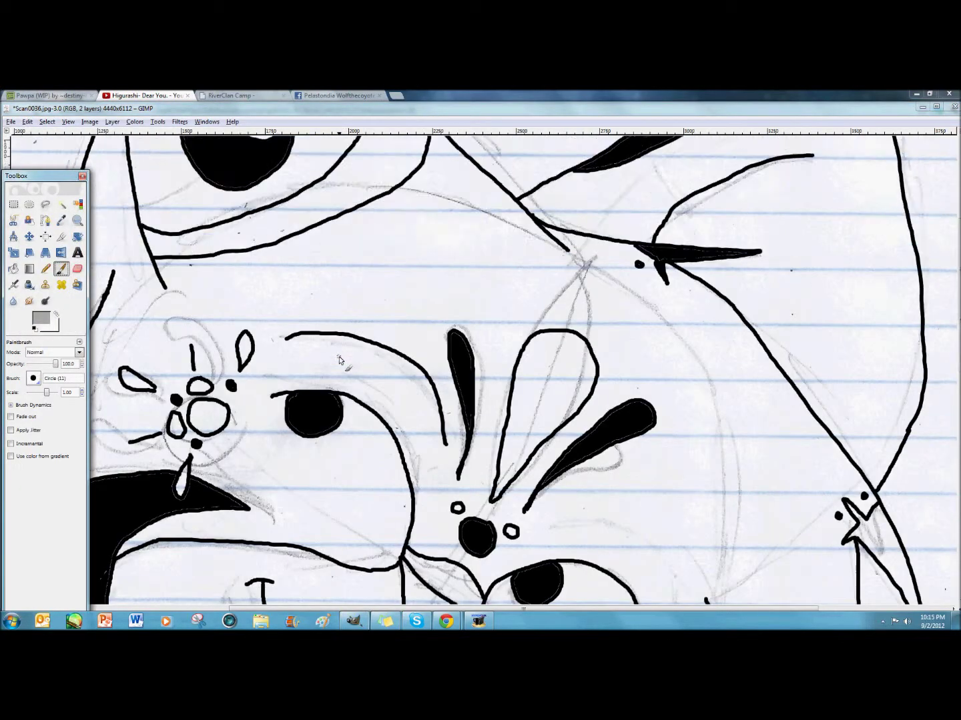
Step: Bucket-fill the body around the black stripes with grey
mouse_move(311, 298)
left_mouse_down()
mouse_move(407, 336)
mouse_move(290, 350)
mouse_move(318, 291)
mouse_move(333, 347)
mouse_move(247, 171)
left_mouse_up()
left_click_drag(730, 509, 613, 603)
left_click(15, 269)
left_click(342, 328)
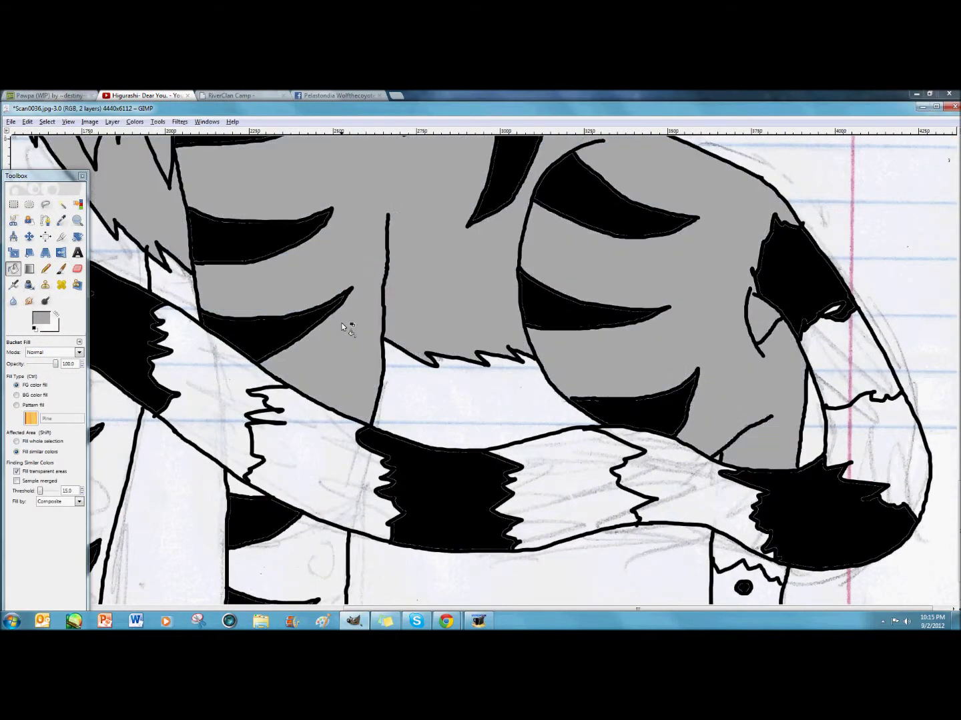
Step: Bucket-fill alternate bands of the tail and the first front leg's areas between stripes with grey
left_click(860, 453)
left_click(574, 492)
left_click(217, 406)
left_click_drag(216, 406, 827, 414)
left_click(514, 445)
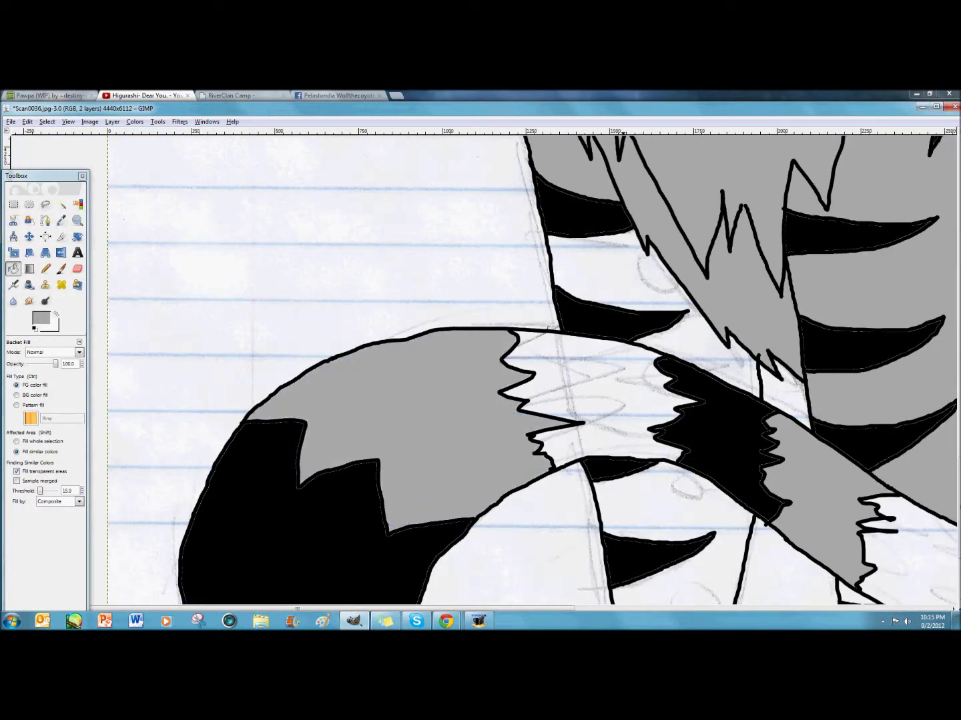
left_click(625, 284)
left_click(676, 508)
Step: Bucket-fill the face and both ears with grey
scroll(723, 354, "up", 5)
scroll(736, 473, "up", 4)
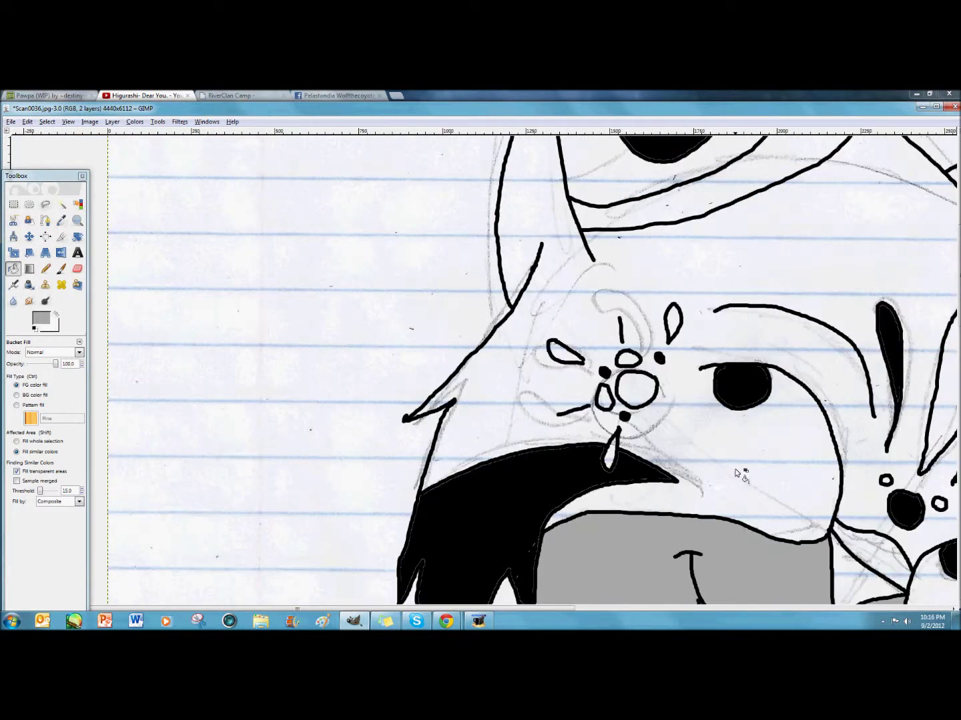
left_click(734, 468)
scroll(730, 482, "down", 6)
scroll(729, 482, "up", 4)
left_click_drag(891, 394, 346, 403)
scroll(474, 266, "up", 4)
scroll(704, 347, "left", 4)
scroll(705, 347, "up", 2)
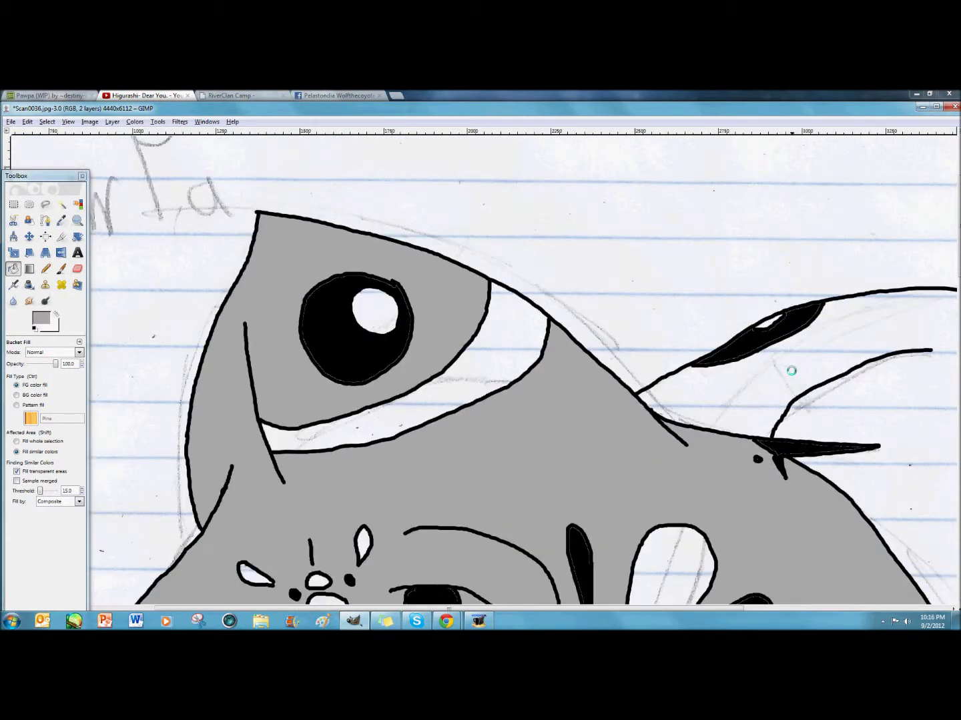
Step: Set the foreground to white (ffffff) and paint a short line closing the gap between the chest-fur outlines
scroll(792, 371, "down", 16)
left_click(40, 318)
left_click(288, 297)
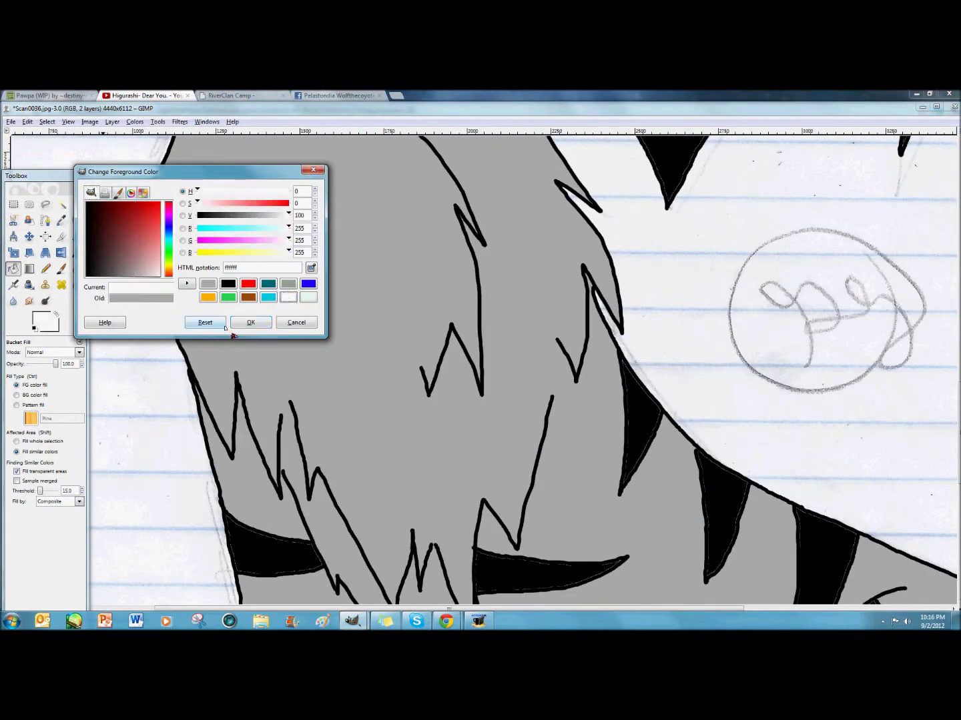
left_click(251, 322)
key("p")
left_click(557, 340)
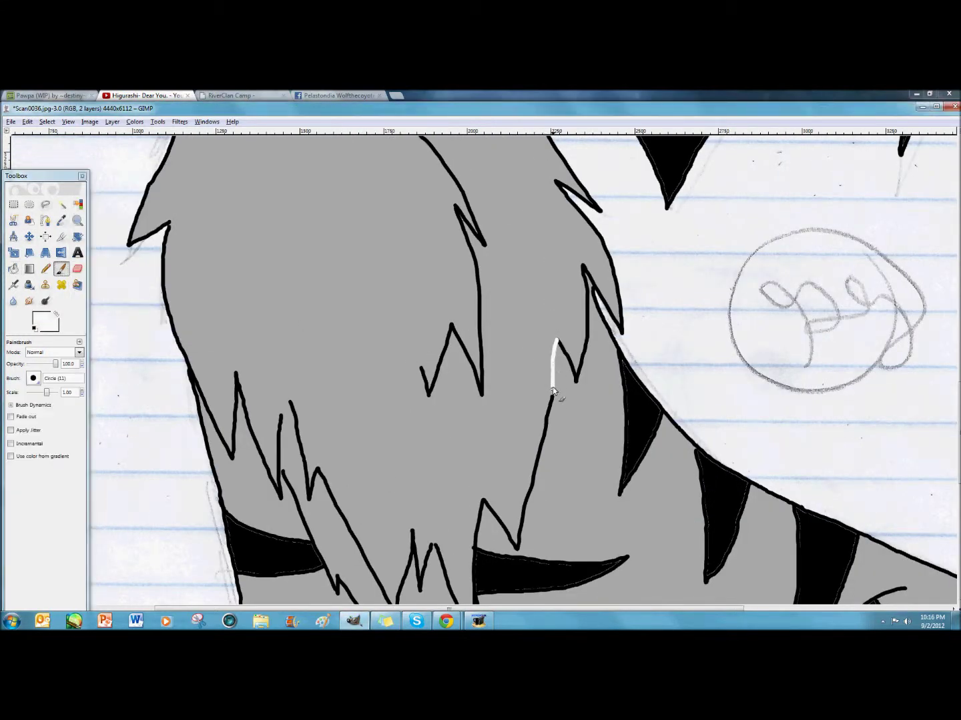
Step: Bucket-fill the muzzle and chest area white
scroll(363, 412, "up", 10)
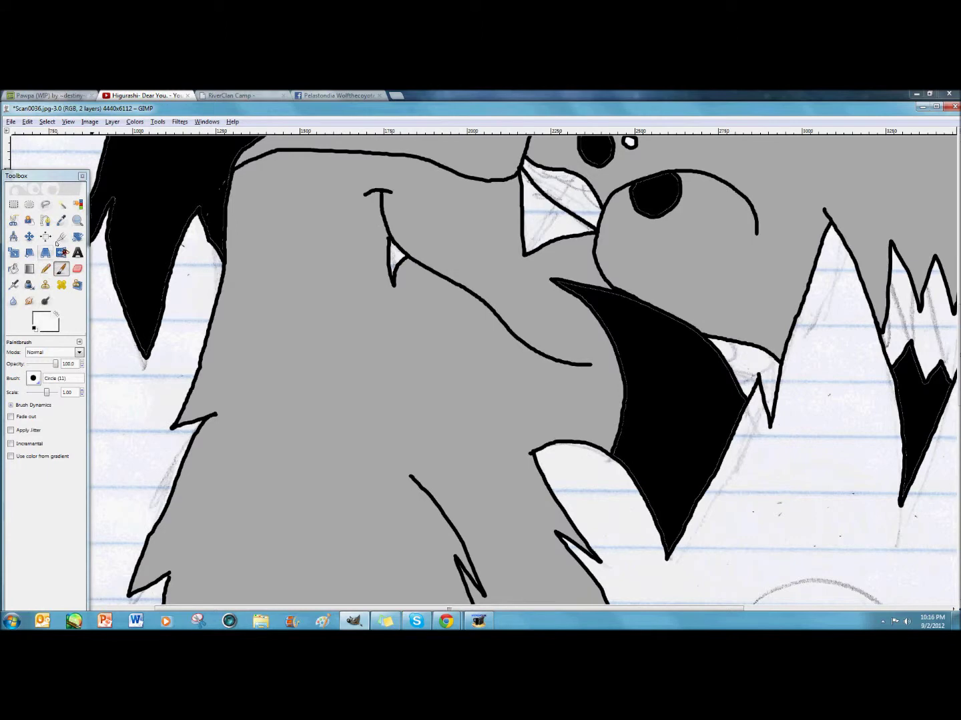
key("shift+b")
left_click(395, 423)
Step: Bucket-fill the large forehead teardrop, the cheek flower's centre and petals, and the curved band on the first ear white
scroll(397, 427, "down", 2)
scroll(397, 428, "up", 6)
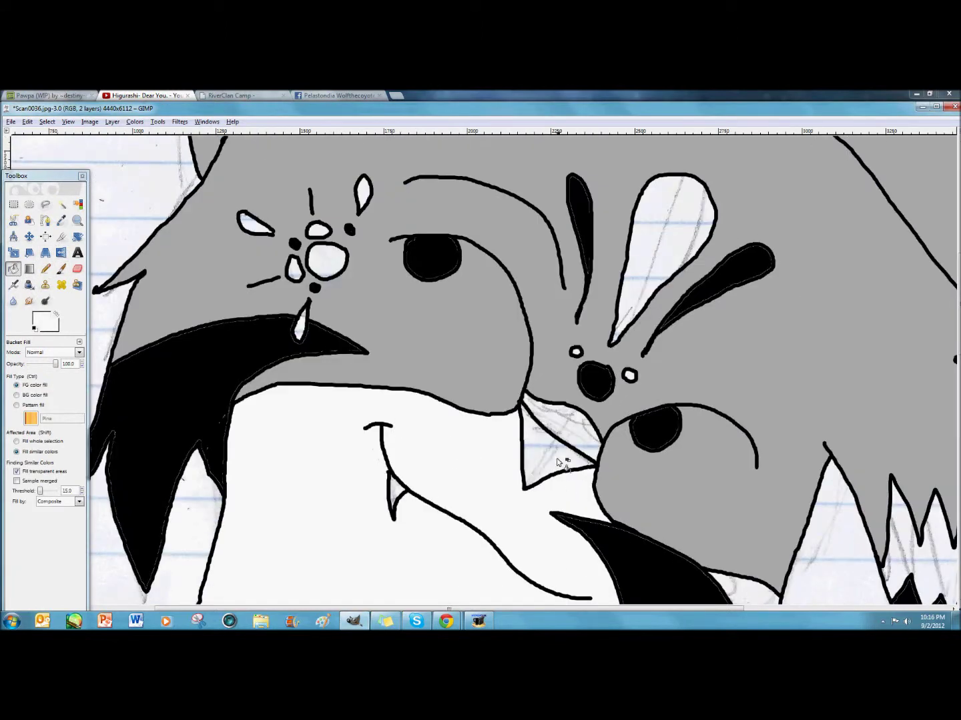
left_click(634, 286)
left_click(334, 273)
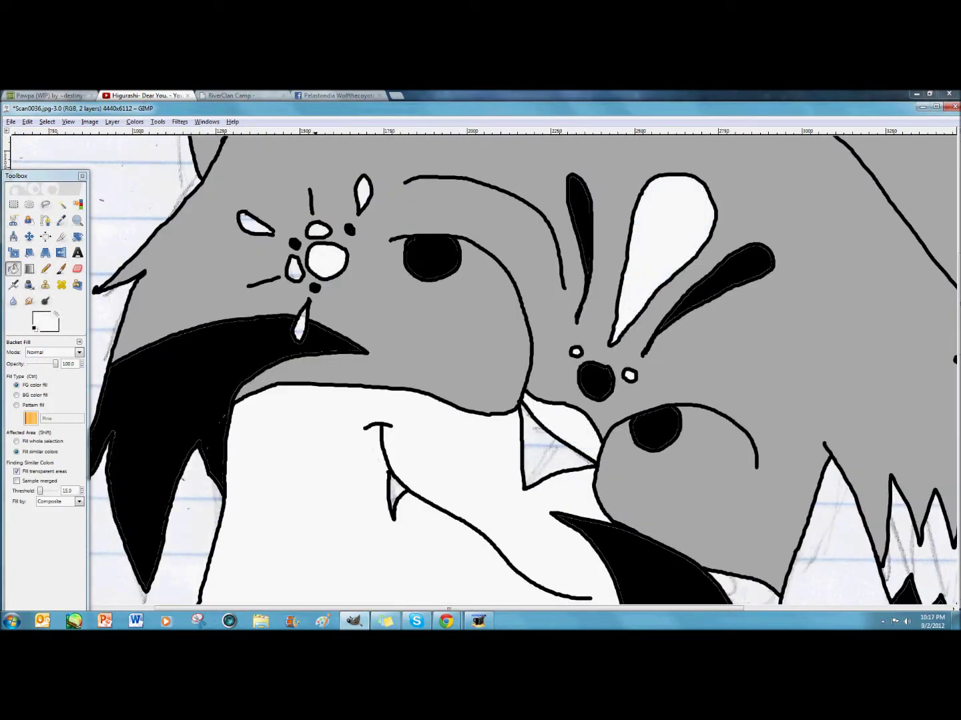
left_click(255, 224)
scroll(850, 347, "down", 3)
scroll(767, 208, "up", 6)
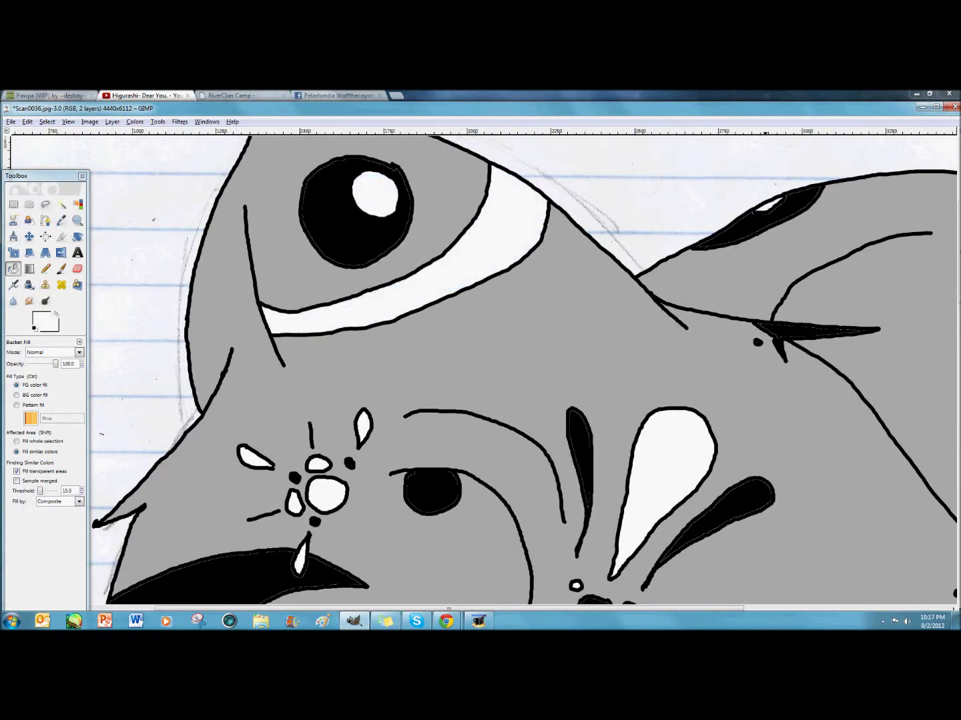
Step: Bucket-fill the first uncoloured band near the tail's tip white
scroll(648, 253, "right", 5)
scroll(648, 253, "down", 6)
scroll(593, 292, "down", 12)
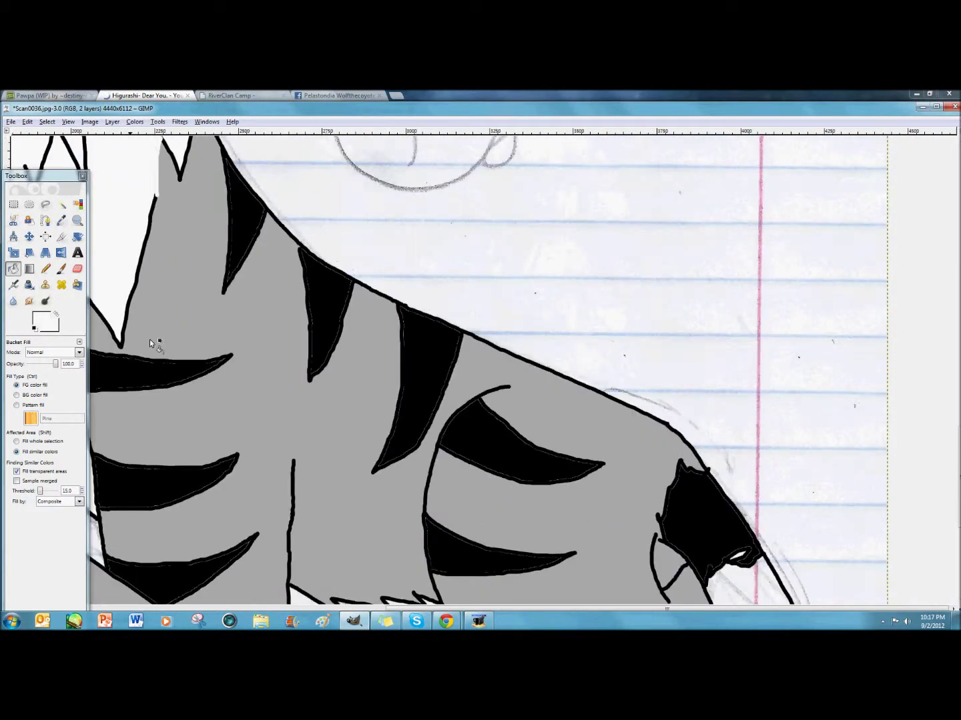
scroll(148, 340, "left", 5)
scroll(313, 294, "down", 4)
left_click(314, 294)
scroll(646, 458, "up", 6)
scroll(491, 354, "down", 2)
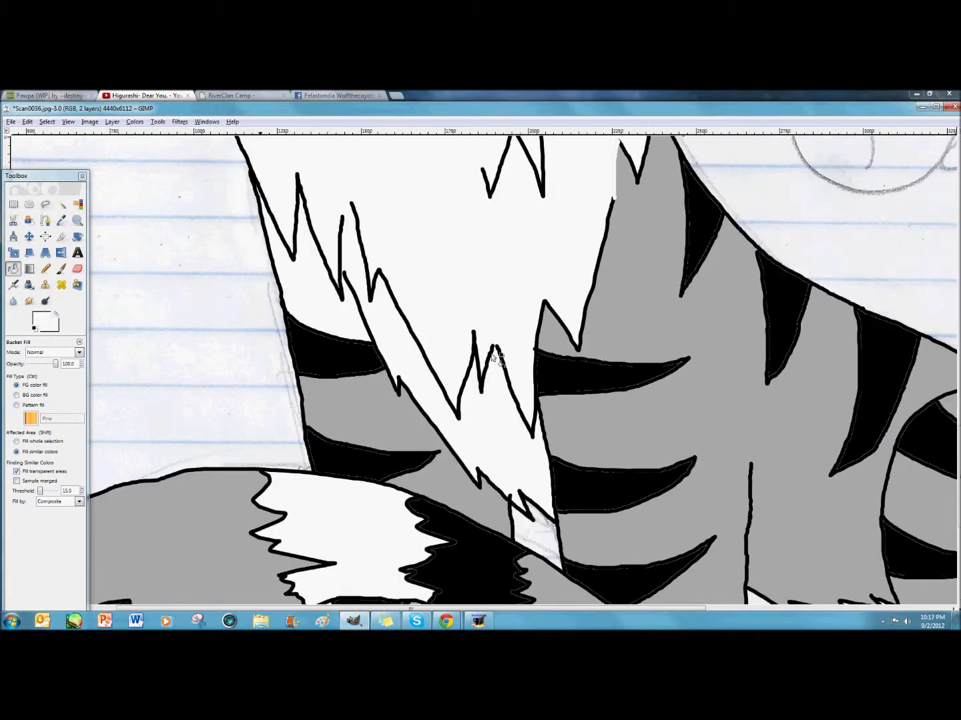
Step: Bucket-fill the remaining uncoloured tail bands and the lower hind leg below its jagged fur line white
key("p")
left_click(12, 269)
scroll(655, 423, "down", 5)
left_click(655, 424)
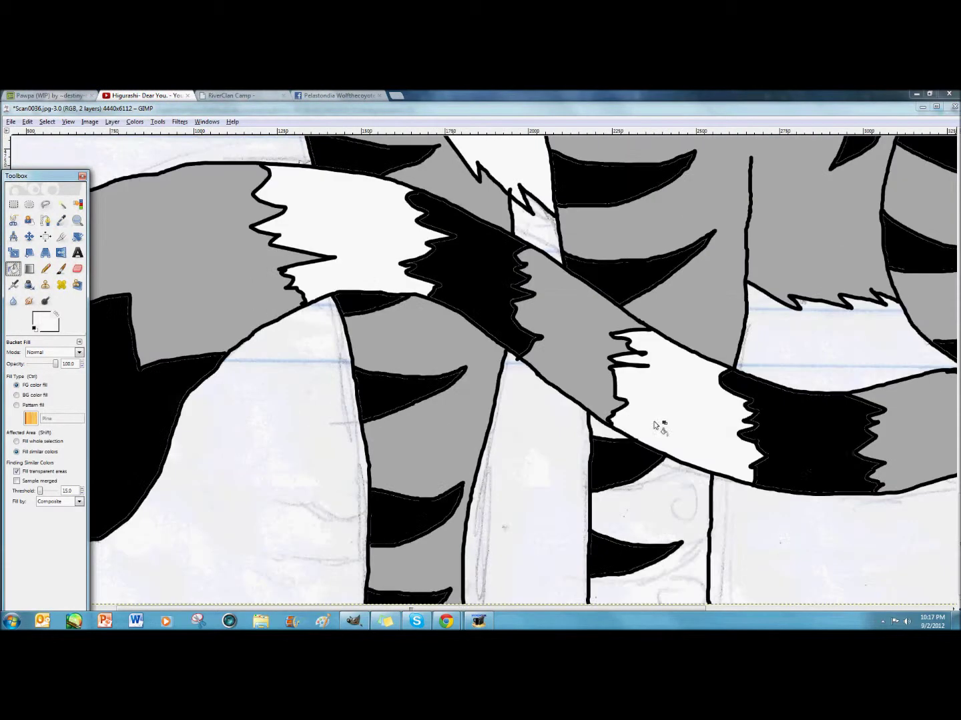
scroll(811, 482, "right", 6)
left_click(659, 402)
left_click(820, 274)
left_click(703, 545)
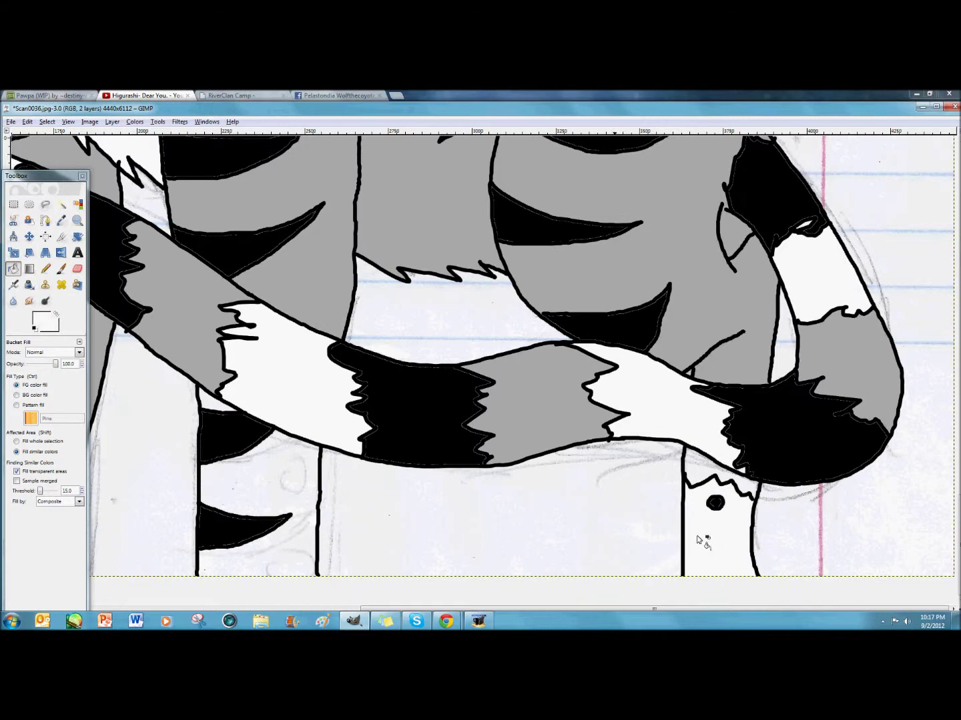
Step: Try a pale greenish foreground colour as the bucket fill for the large forehead teardrop
scroll(214, 467, "left", 3)
scroll(436, 363, "up", 3)
scroll(431, 362, "up", 9)
scroll(428, 359, "up", 9)
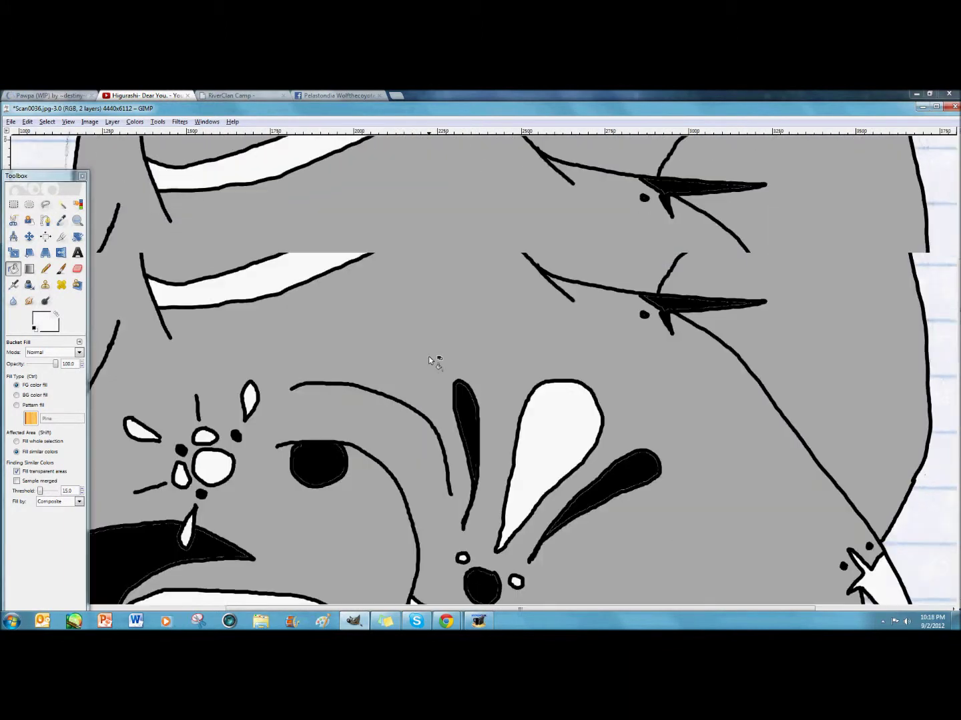
left_click(46, 321)
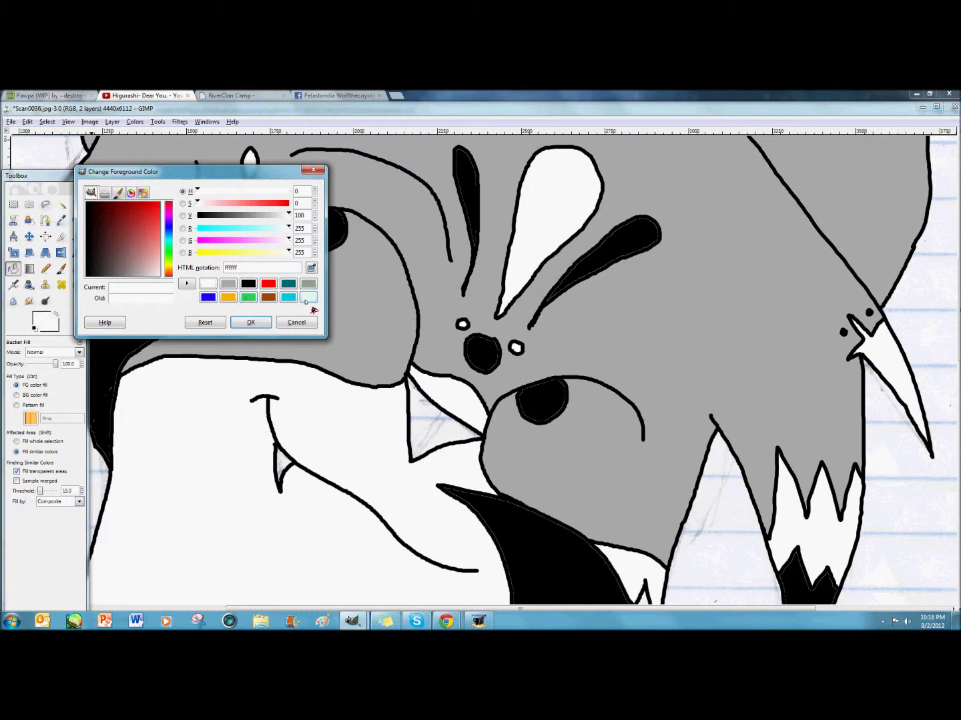
left_click(307, 297)
left_click(250, 322)
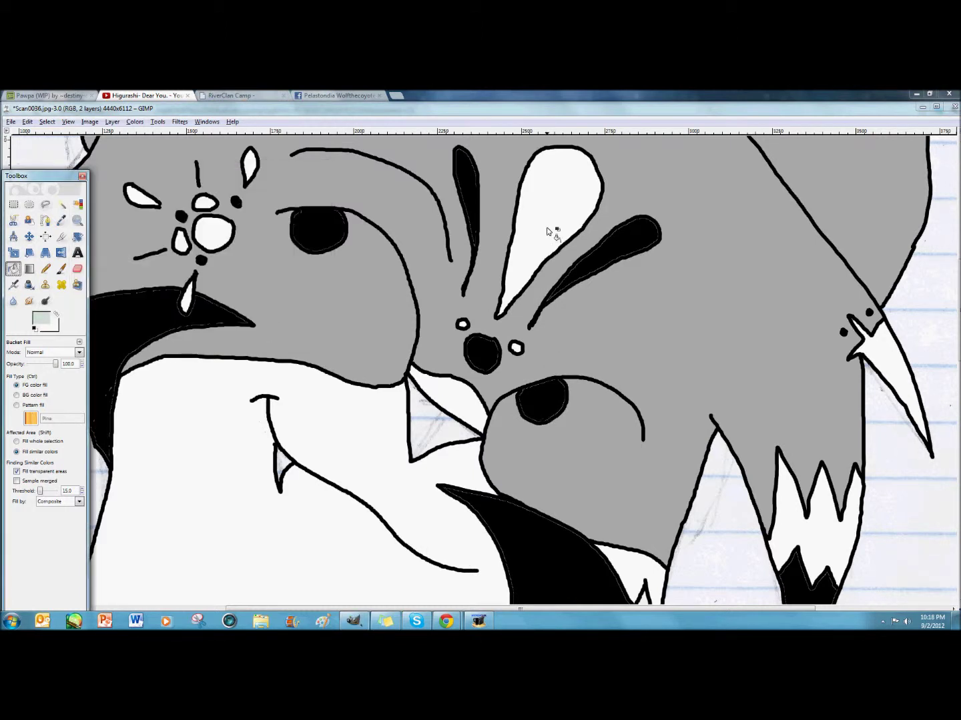
left_click(547, 231)
Step: Try a light grey foreground colour as the bucket fill for the large forehead teardrop
left_click(43, 318)
left_click(229, 285)
left_click(155, 277)
left_click_drag(156, 277, 153, 276)
left_click(251, 322)
left_click(495, 295)
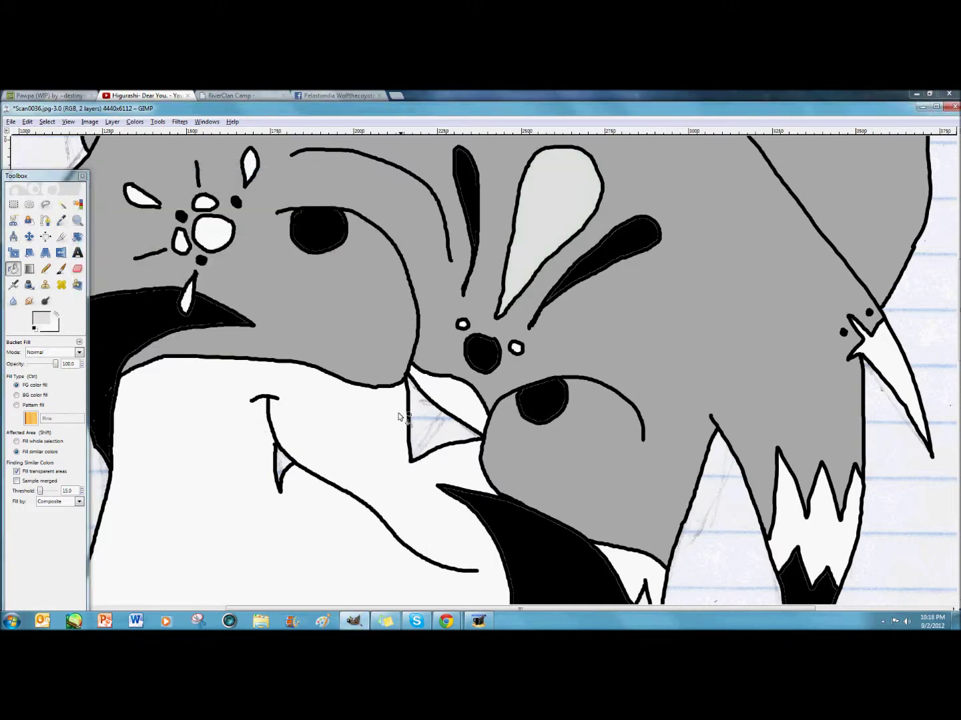
Step: Undo the two tinted fills of the forehead teardrop
scroll(398, 417, "up", 3)
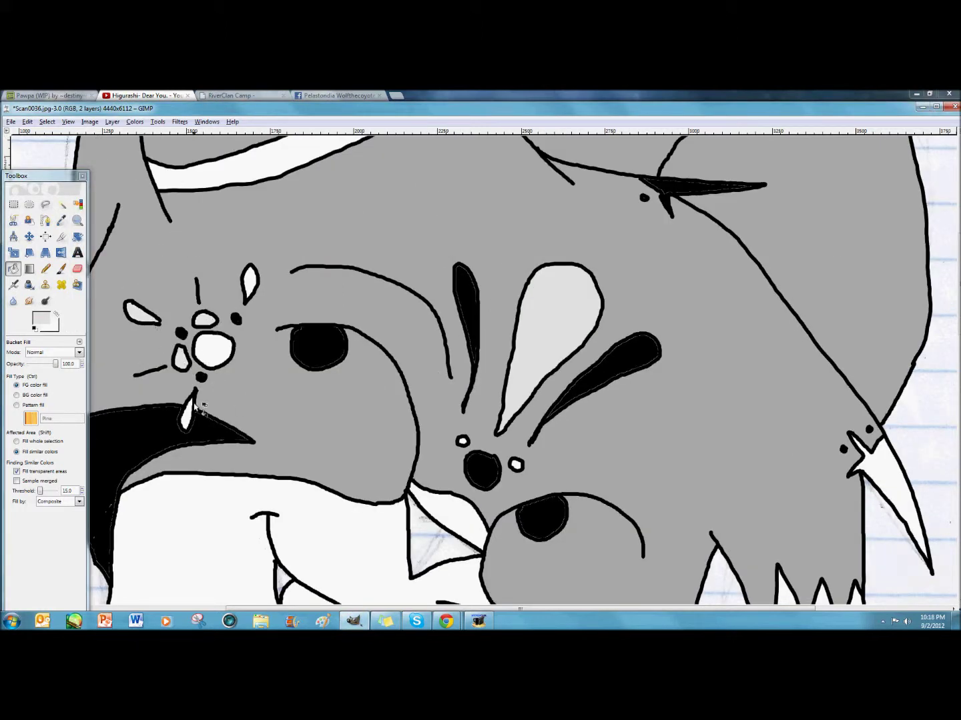
left_click(27, 123)
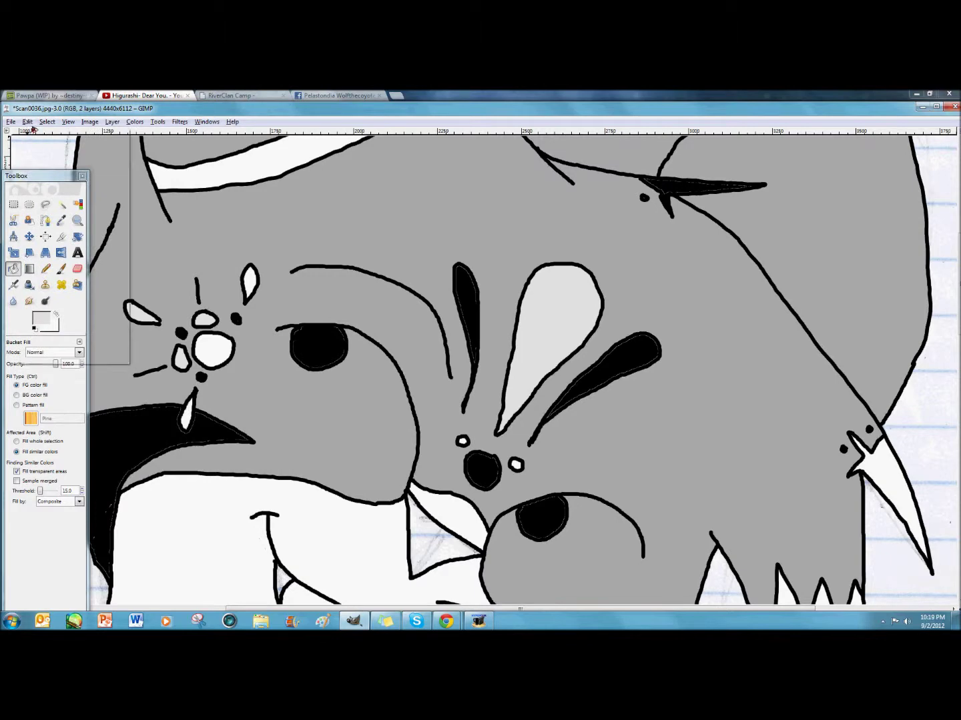
left_click(38, 135)
left_click(28, 124)
left_click(38, 135)
Step: Set the foreground to grey and paint a short stroke over the tip of the chest-fur tuft
scroll(375, 333, "down", 15)
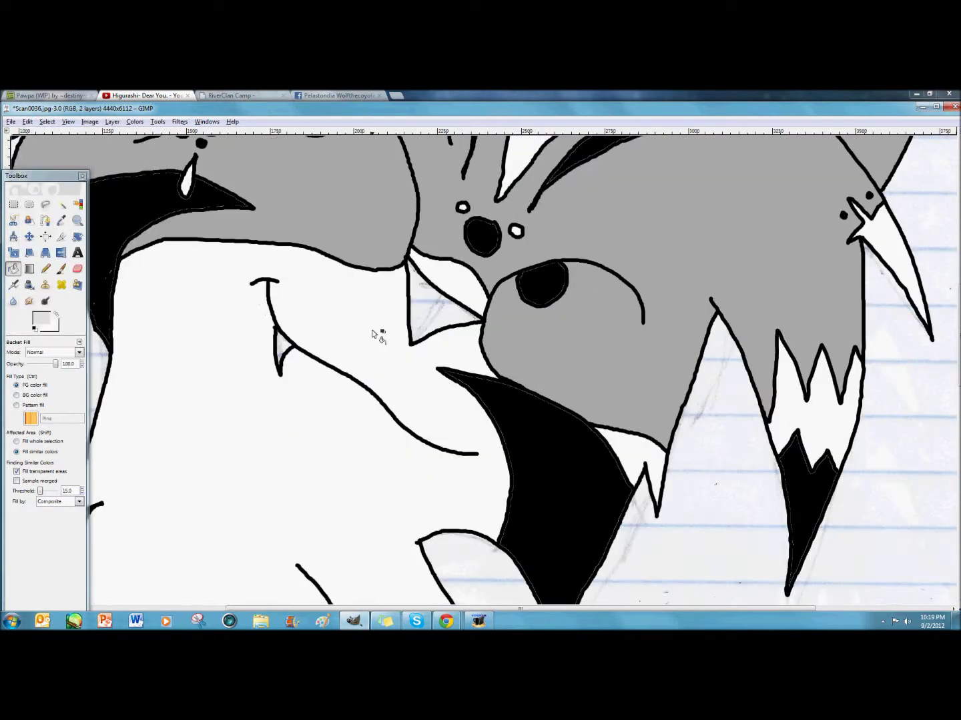
left_click(41, 319)
left_click(263, 282)
left_click(253, 322)
left_click(61, 268)
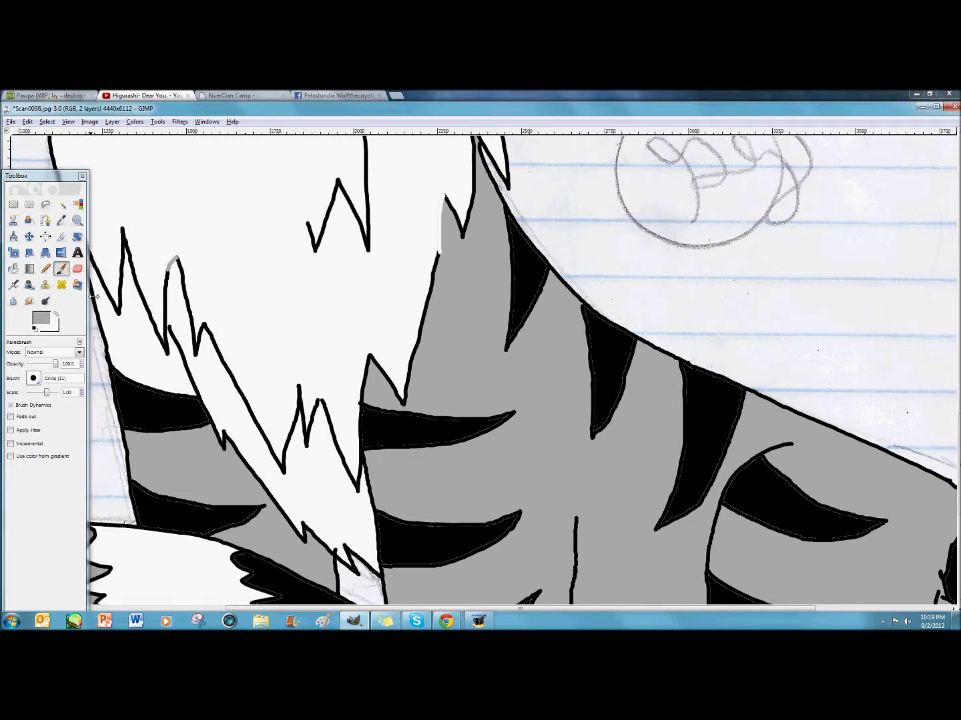
Step: Set the paintbrush colour to black
left_click(41, 319)
left_click(285, 282)
left_click(249, 321)
scroll(410, 363, "up", 3)
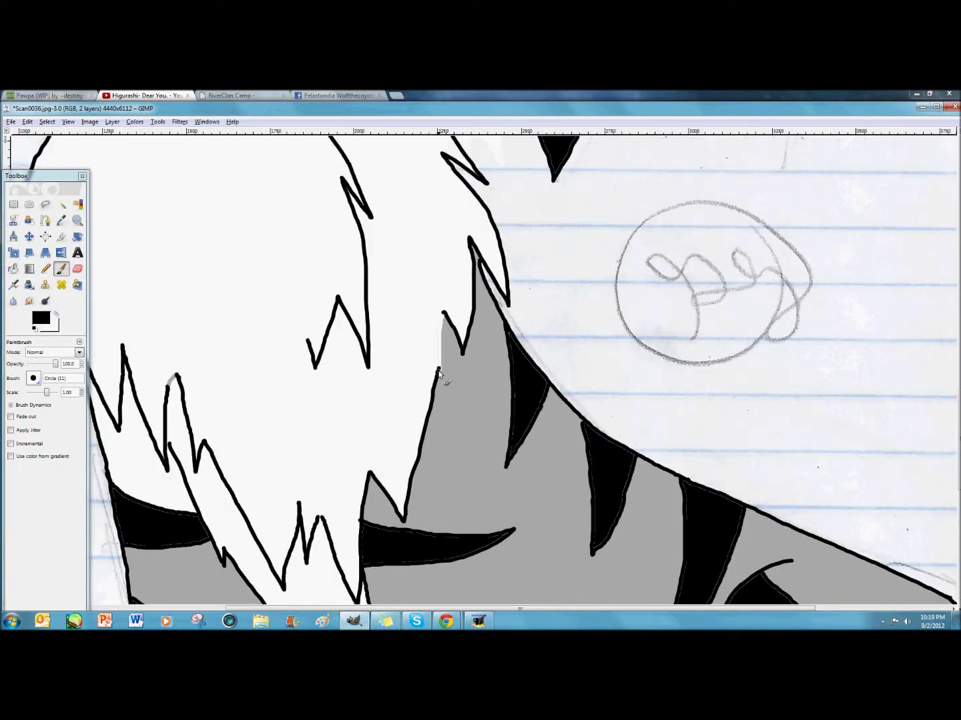
Step: Try bucket-filling the lower chest fur with grey (a9a9a9) and undo the fill
left_click(228, 285)
left_click(245, 325)
left_click(15, 269)
scroll(297, 383, "down", 5)
left_click(298, 383)
left_click(313, 320)
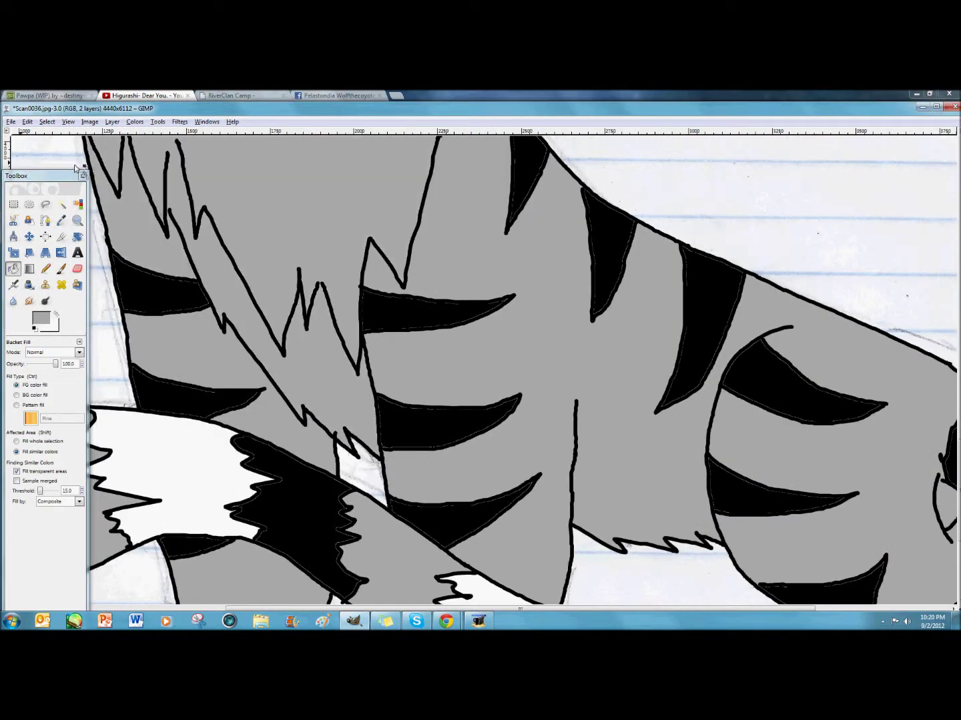
left_click(27, 122)
left_click(53, 135)
Step: Reset the foreground to black and paint closed the outlines at the tips of the lower chest-fur tufts
scroll(273, 328, "up", 4)
scroll(200, 367, "down", 1)
key("d")
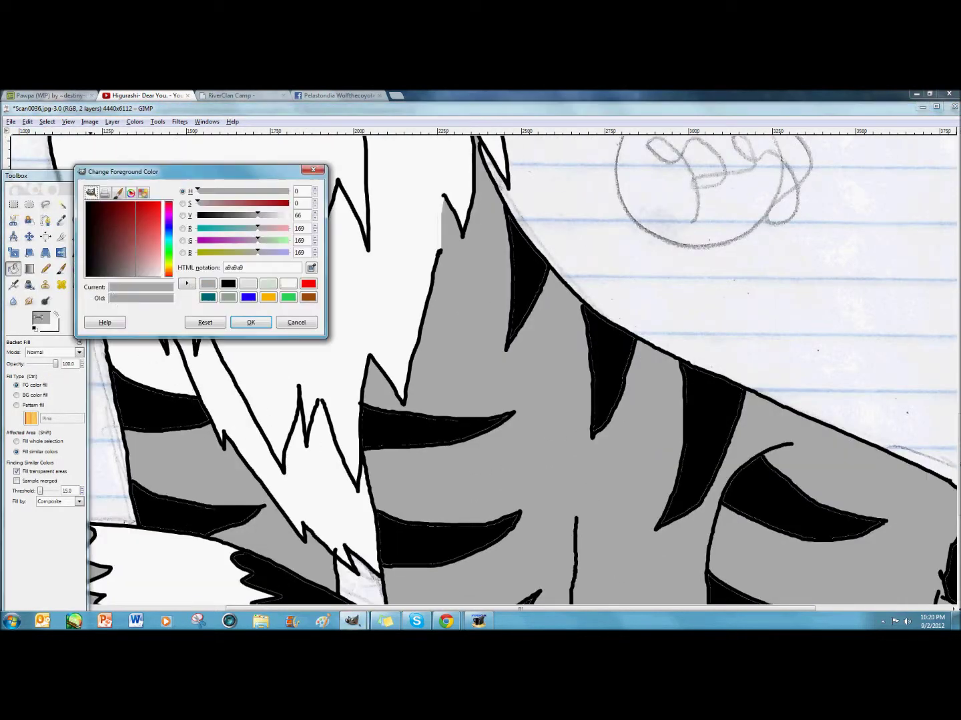
key("shift+e")
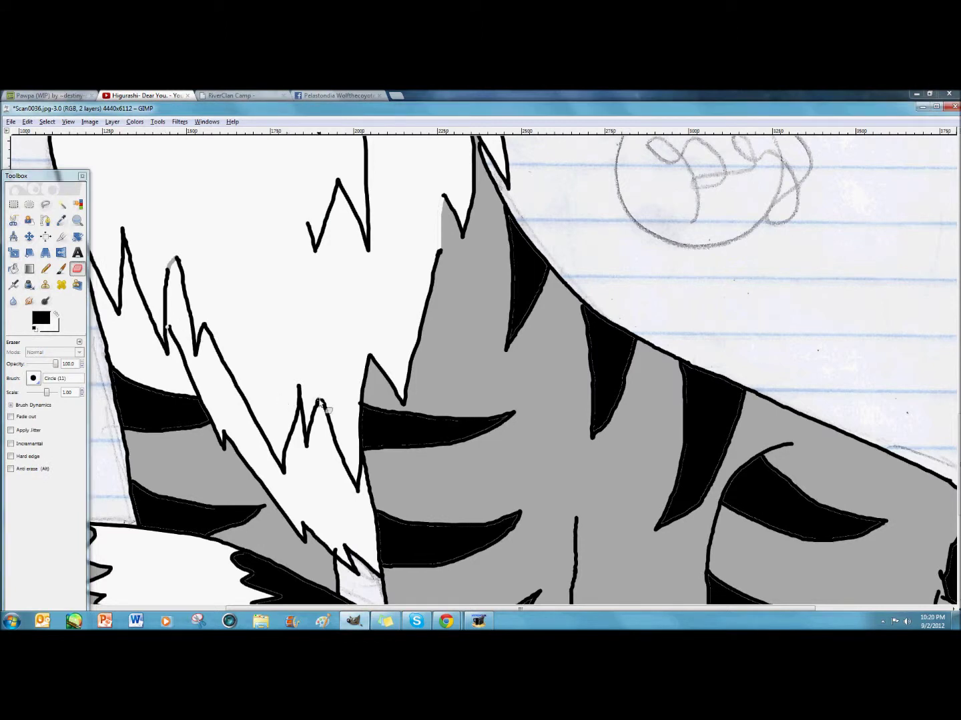
left_click(28, 122)
left_click(51, 136)
key("p")
left_click_drag(167, 269, 176, 257)
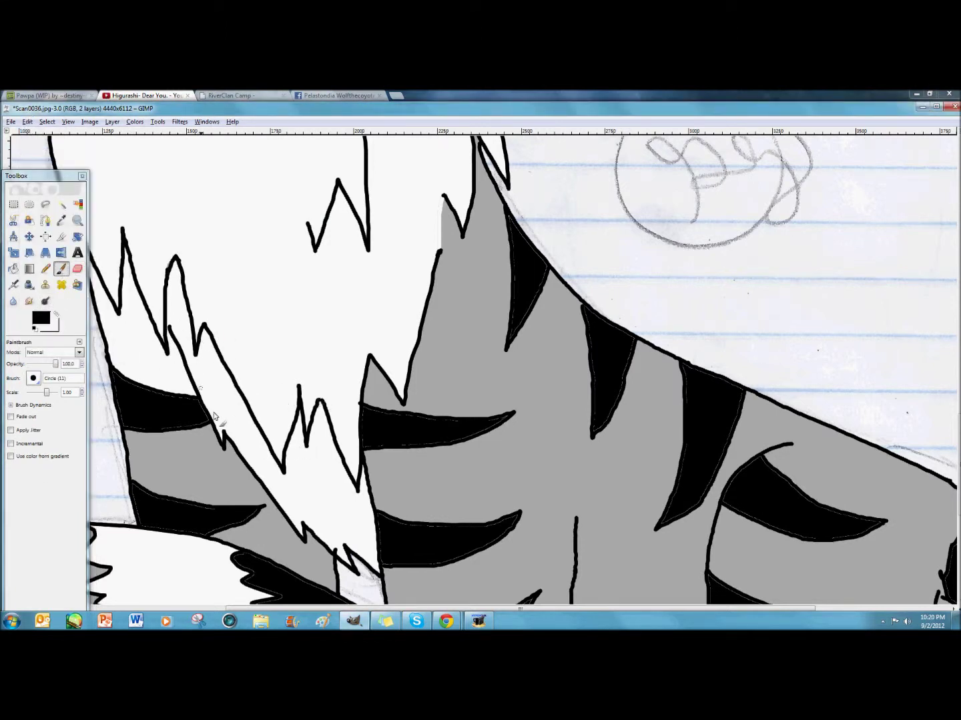
Step: Set the foreground to grey (a9a9a9) and bucket-fill the fringe below the jagged chest-fur outline
left_click(13, 268)
left_click(40, 319)
left_click(250, 321)
left_click(135, 364)
scroll(493, 441, "up", 12)
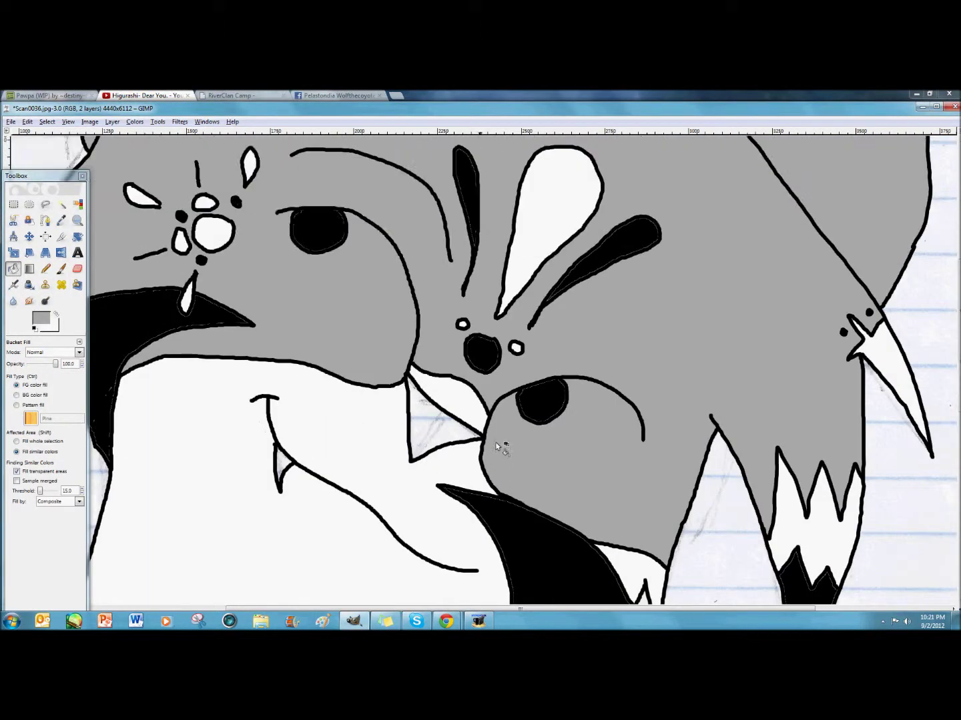
scroll(837, 510, "up", 5)
scroll(370, 330, "down", 5)
left_click(27, 121)
left_click(42, 138)
Step: Bucket-fill the front leg below the tail and the hind-leg section above its white sock with grey
scroll(610, 393, "down", 15)
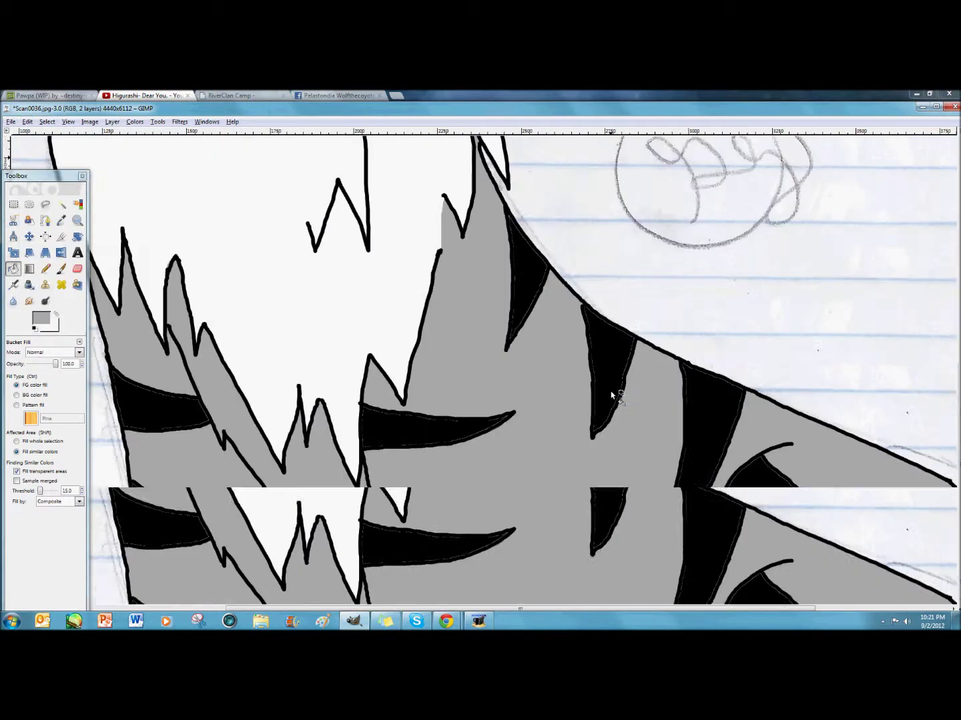
left_click(497, 489)
left_click(916, 495)
Step: Switch to the Paintbrush with a white foreground
left_click_drag(916, 496, 586, 627)
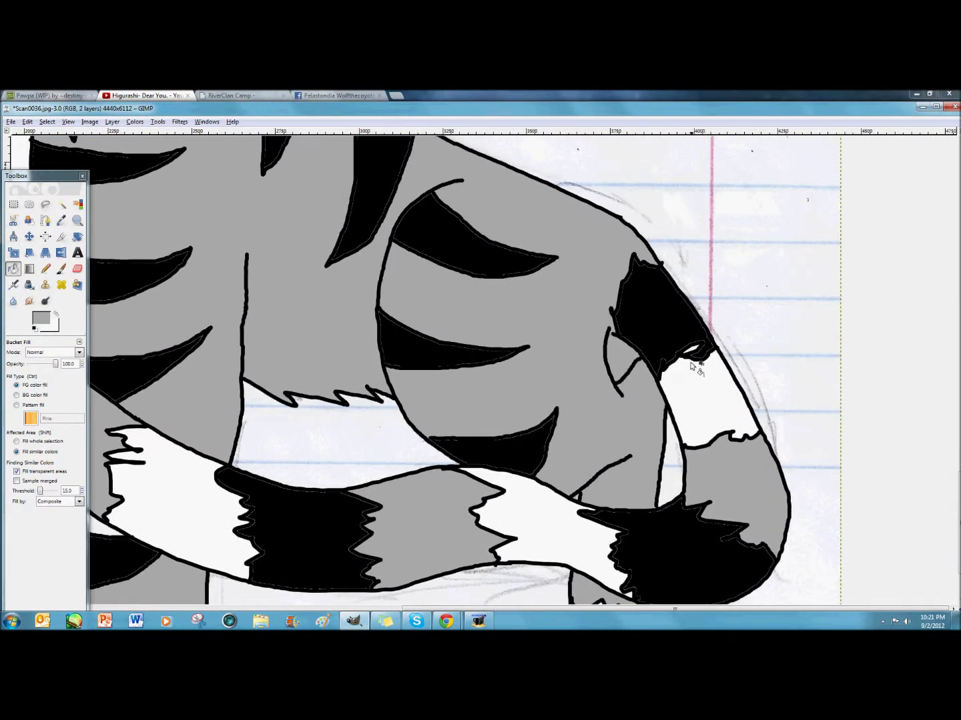
left_click_drag(289, 286, 455, 512)
left_click(62, 271)
left_click(40, 319)
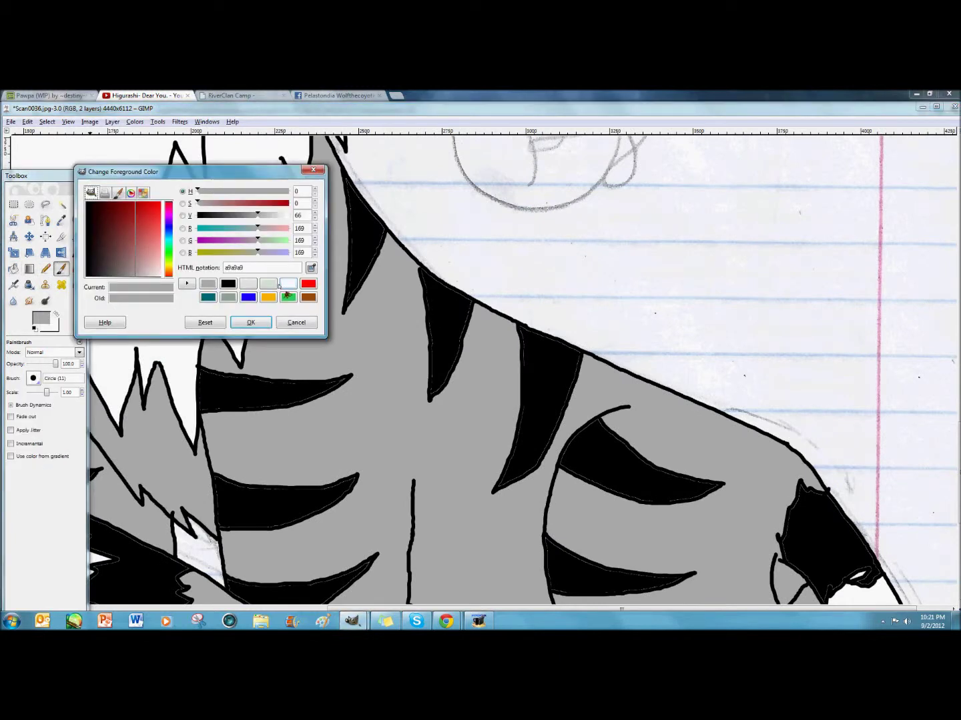
left_click(287, 284)
left_click(251, 321)
Step: Try painting white dots and rings of increasing size between the back stripes from the neck to the mid-back
left_click(328, 174)
left_click_drag(324, 205, 328, 228)
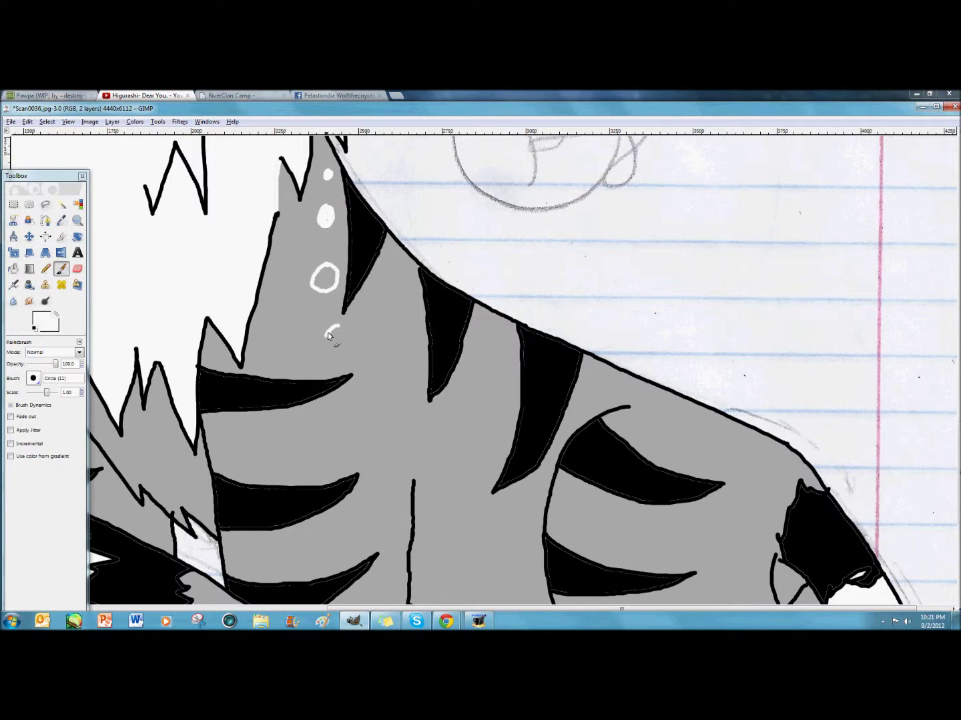
left_click_drag(360, 340, 339, 326)
mouse_move(377, 286)
left_mouse_down()
mouse_move(368, 309)
mouse_move(380, 291)
left_mouse_up()
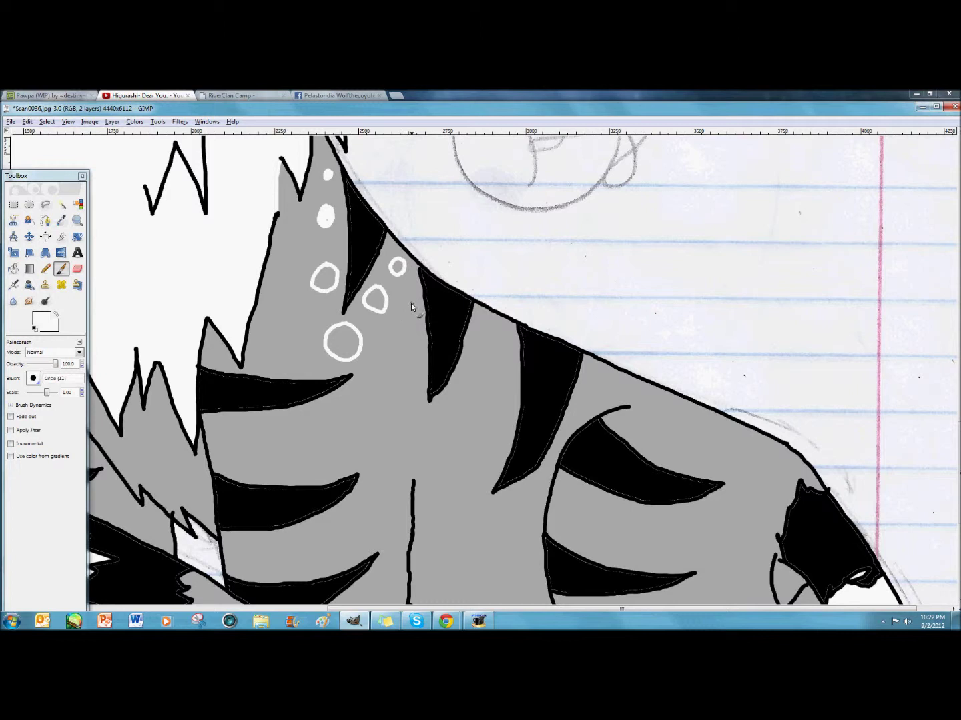
mouse_move(412, 303)
left_mouse_down()
mouse_move(411, 327)
mouse_move(415, 304)
mouse_move(419, 318)
mouse_move(411, 305)
mouse_move(407, 349)
mouse_move(388, 358)
mouse_move(417, 358)
left_mouse_up()
mouse_move(427, 418)
left_mouse_down()
mouse_move(439, 462)
mouse_move(430, 412)
left_mouse_up()
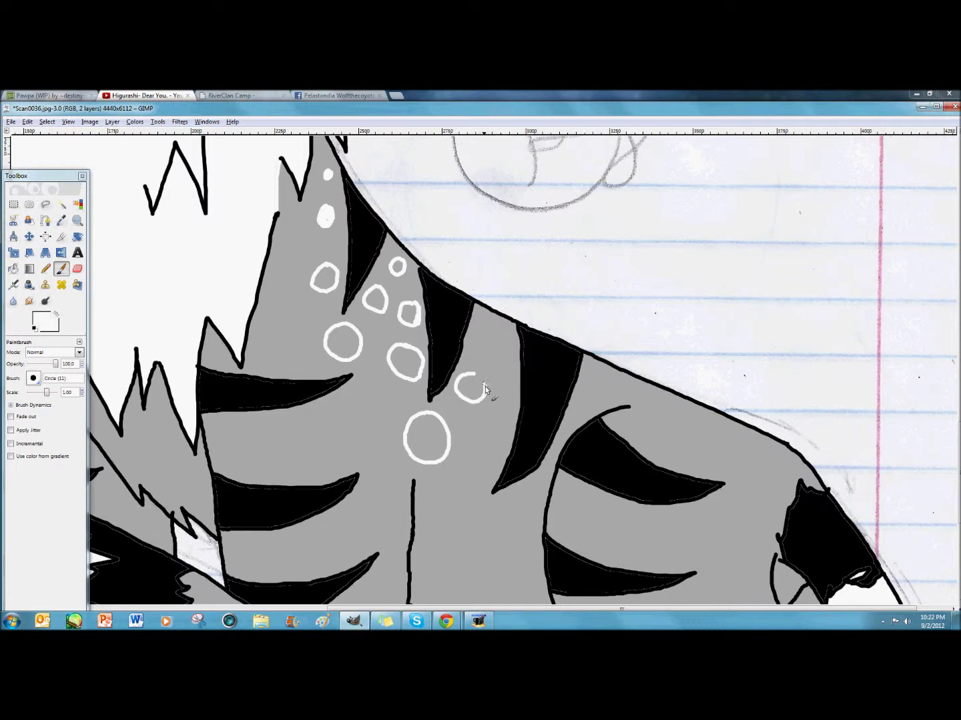
Step: Undo all the white dots and rings painted between the back stripes
left_click(28, 123)
left_click(33, 133)
left_click(28, 122)
left_click(33, 133)
left_click(28, 123)
left_click(36, 135)
left_click(29, 123)
left_click(33, 133)
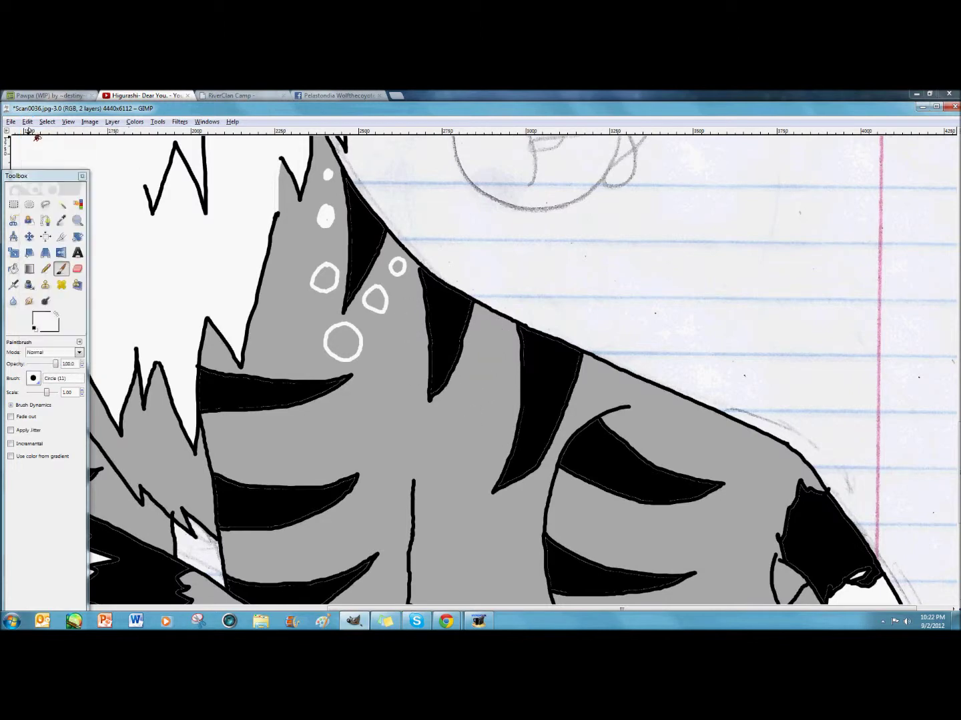
left_click(29, 124)
left_click(32, 134)
left_click(29, 124)
left_click(32, 133)
left_click(28, 124)
left_click(32, 134)
left_click(28, 123)
left_click(32, 135)
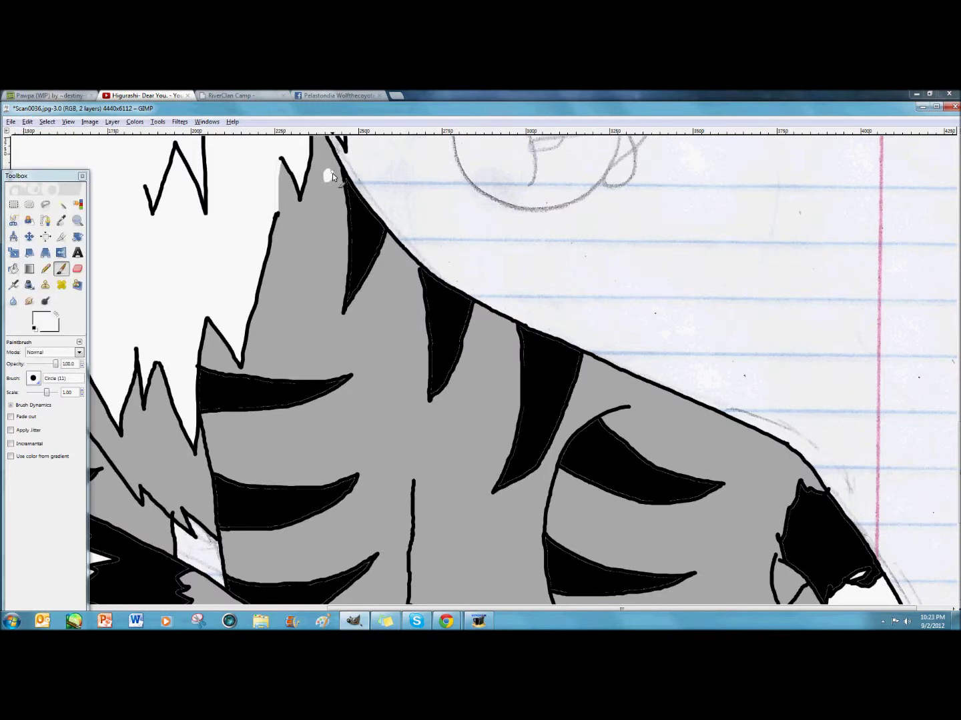
Step: Paint three solid white dots in front of the first back stripe and small white rings around its tip
left_click(329, 220)
mouse_move(334, 259)
left_mouse_down()
mouse_move(328, 269)
mouse_move(336, 261)
left_mouse_up()
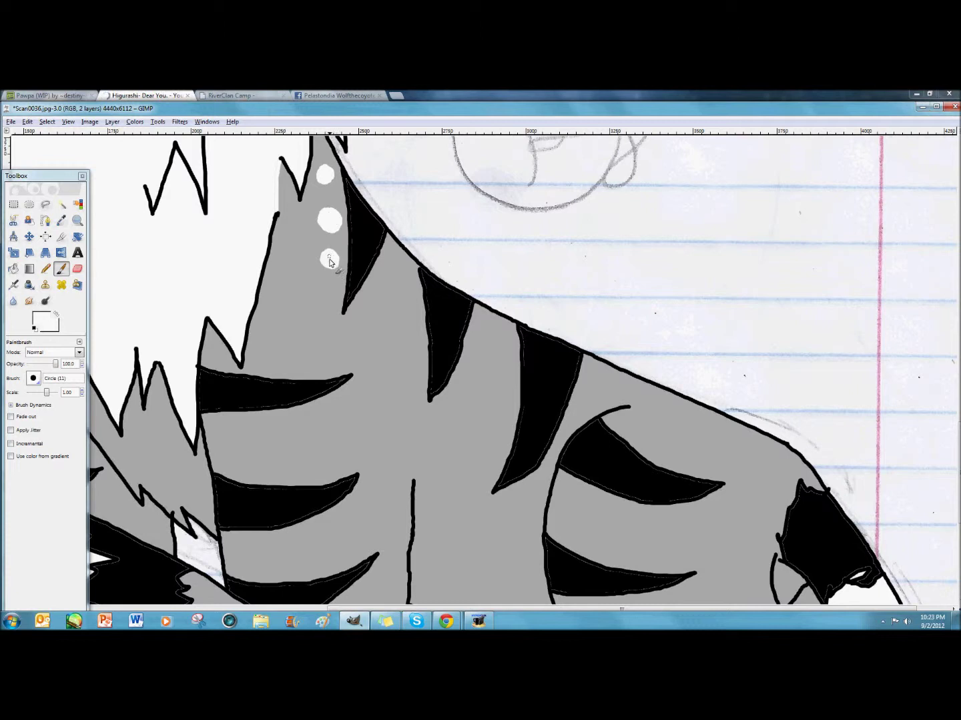
mouse_move(327, 297)
left_mouse_down()
mouse_move(330, 317)
mouse_move(332, 298)
mouse_move(341, 345)
mouse_move(358, 308)
mouse_move(362, 323)
mouse_move(370, 279)
mouse_move(393, 272)
left_mouse_up()
Step: Undo the last two rings behind the first back stripe and repaint them with wider spacing
left_click(27, 123)
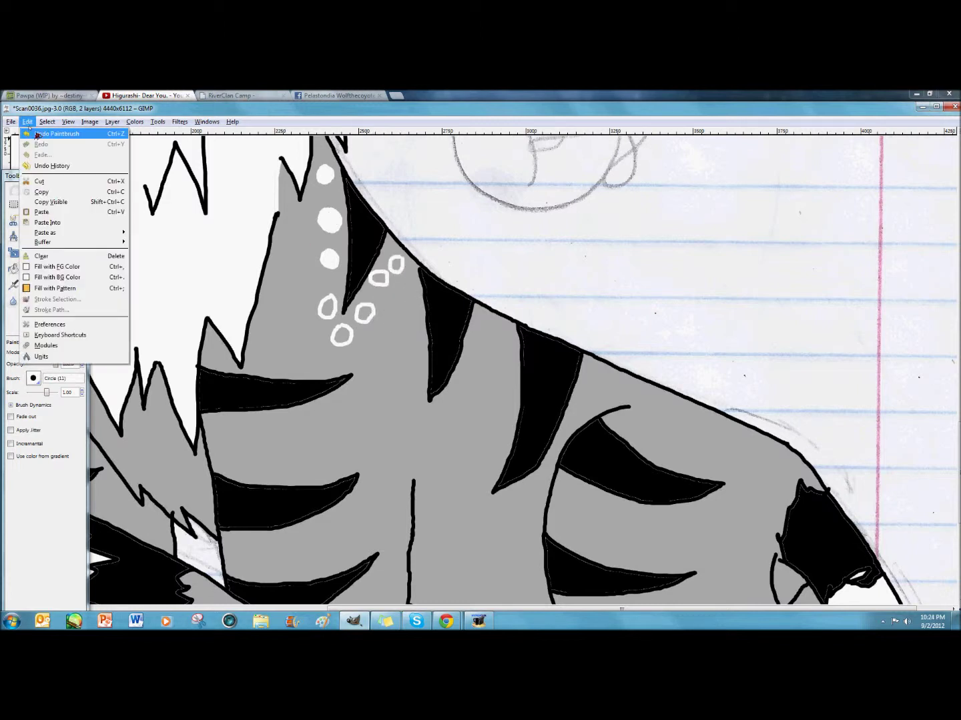
left_click(36, 134)
left_click(28, 124)
left_click(36, 135)
left_click_drag(398, 262, 408, 269)
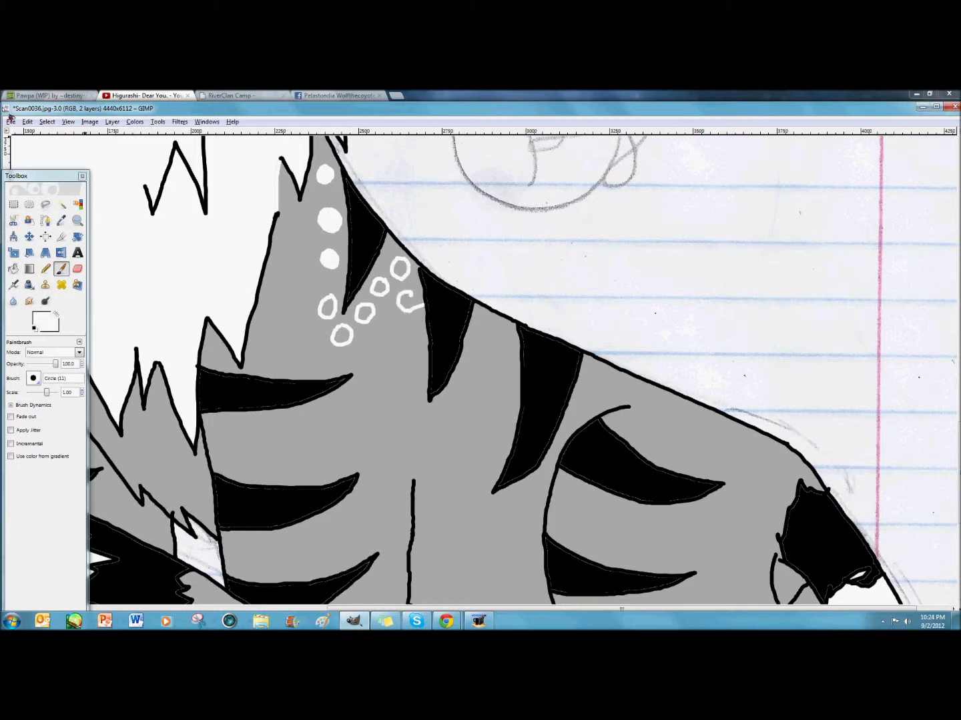
Step: Paint small white rings down the front, around the tip and up the back of the second back stripe, undoing misshapen ones
key("ctrl+z")
mouse_move(414, 301)
left_mouse_down()
mouse_move(393, 343)
mouse_move(398, 328)
mouse_move(413, 339)
mouse_move(414, 322)
mouse_move(401, 376)
mouse_move(417, 374)
mouse_move(419, 393)
mouse_move(407, 403)
mouse_move(417, 421)
mouse_move(420, 395)
mouse_move(452, 425)
mouse_move(475, 381)
left_mouse_up()
key("ctrl+z")
mouse_move(479, 331)
left_mouse_down()
mouse_move(471, 347)
mouse_move(481, 332)
mouse_move(508, 329)
mouse_move(496, 342)
mouse_move(507, 388)
mouse_move(511, 367)
left_mouse_up()
left_click(27, 123)
left_click(39, 133)
Step: Paint white rings down the front of the third back stripe, below its tip and up behind it
mouse_move(505, 411)
left_mouse_down()
mouse_move(493, 431)
mouse_move(502, 410)
left_mouse_up()
mouse_move(488, 464)
left_mouse_down()
mouse_move(458, 527)
mouse_move(531, 504)
left_mouse_up()
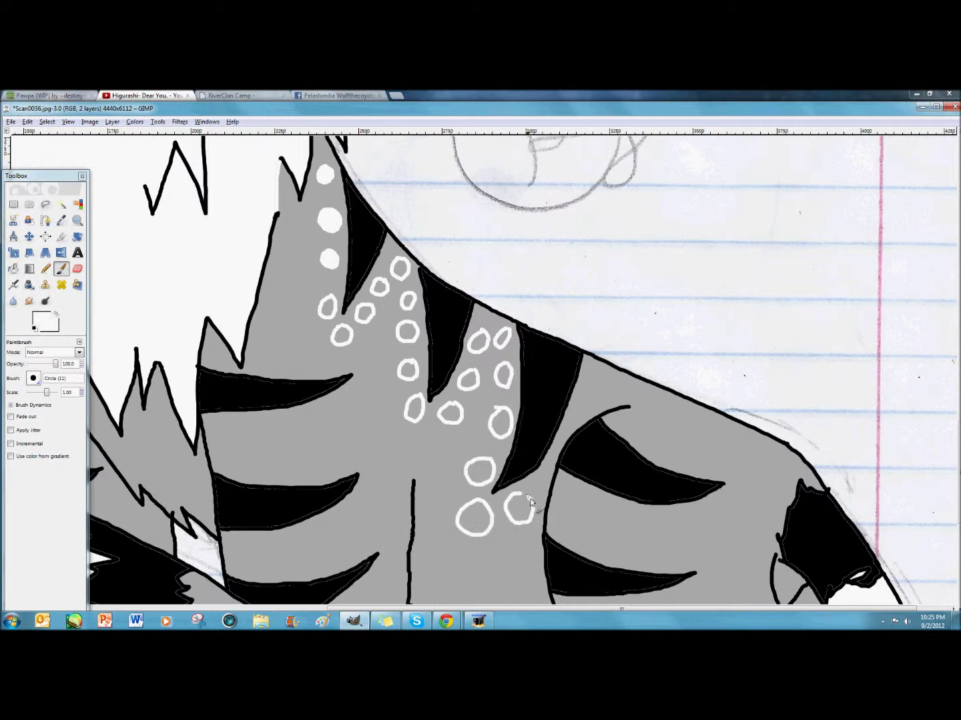
left_click_drag(556, 449, 556, 470)
Step: Paint two large white rings on the thigh near the ends of its stripes
scroll(591, 384, "down", 3)
mouse_move(697, 410)
left_mouse_down()
mouse_move(668, 440)
mouse_move(700, 408)
left_mouse_up()
mouse_move(713, 476)
left_mouse_down()
mouse_move(709, 505)
mouse_move(728, 474)
mouse_move(701, 482)
left_mouse_up()
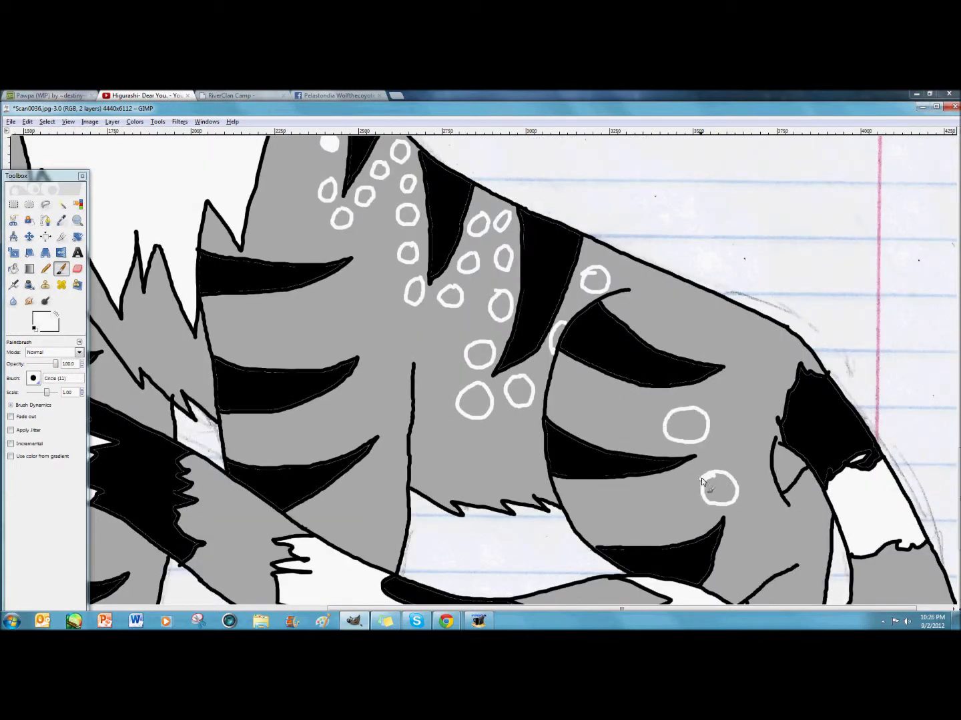
Step: Paint large white rings down the near front leg beside its stripes, continuing below the tail
mouse_move(355, 299)
left_mouse_down()
mouse_move(346, 340)
mouse_move(356, 300)
left_mouse_up()
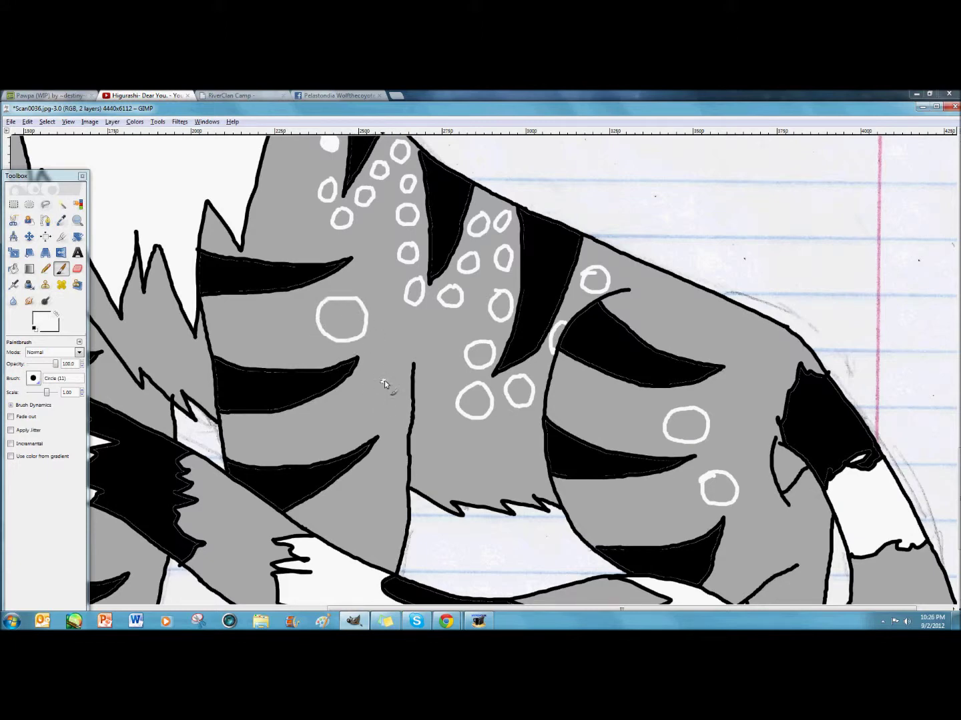
mouse_move(400, 396)
left_mouse_down()
mouse_move(365, 396)
mouse_move(361, 379)
mouse_move(371, 417)
mouse_move(392, 381)
left_mouse_up()
scroll(390, 381, "down", 3)
scroll(378, 392, "down", 2)
mouse_move(326, 505)
left_mouse_down()
mouse_move(358, 516)
mouse_move(355, 486)
left_mouse_up()
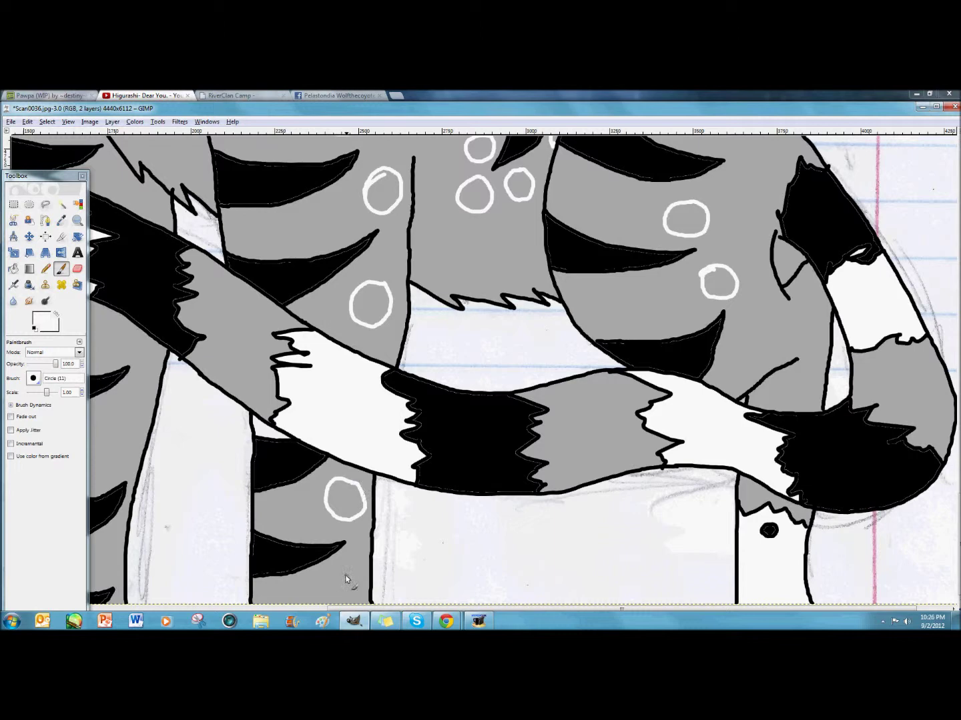
mouse_move(327, 603)
left_mouse_down()
mouse_move(351, 603)
mouse_move(351, 574)
mouse_move(331, 575)
left_mouse_up()
Step: Paint two partial white rings on the far front leg beside its stripes, cut off by the fur outline and tail
left_click_drag(200, 438, 515, 625)
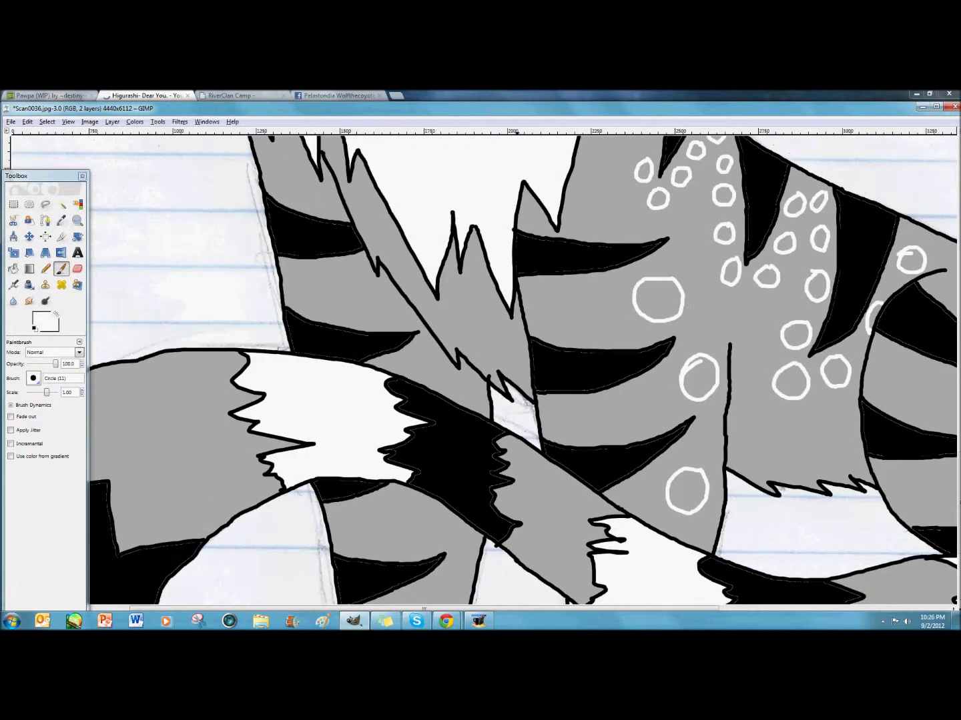
mouse_move(392, 285)
left_mouse_down()
mouse_move(384, 320)
mouse_move(393, 286)
left_mouse_up()
left_click(27, 123)
left_click(50, 134)
mouse_move(441, 377)
left_mouse_down()
mouse_move(423, 358)
mouse_move(402, 377)
left_mouse_up()
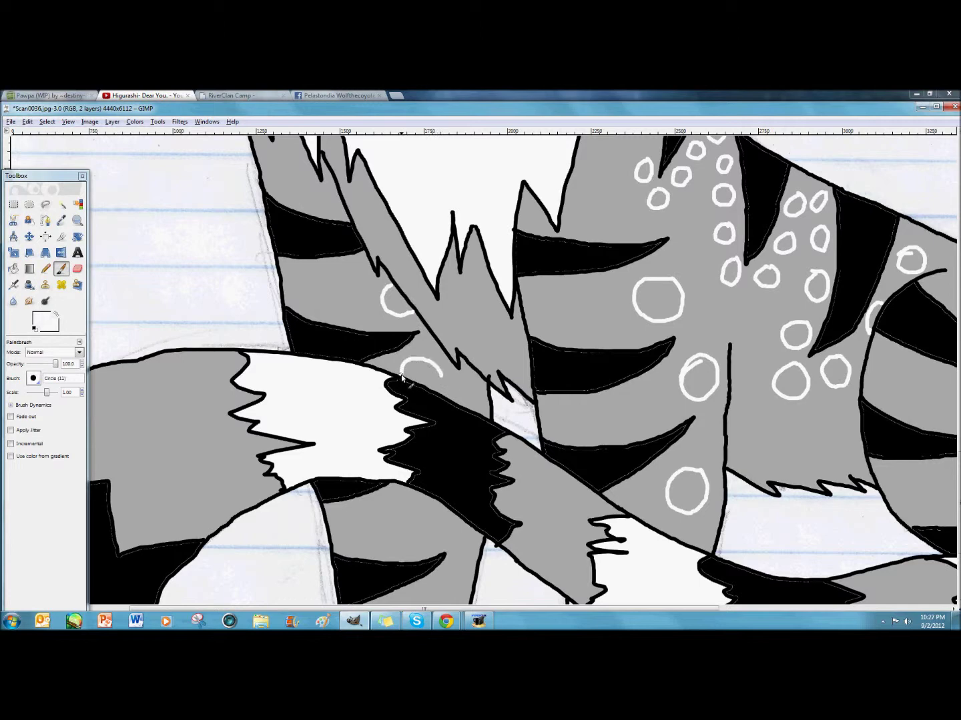
Step: Finish the partly hidden ring above the tail and paint three white rings down the far front leg below the tail
scroll(438, 391, "down", 4)
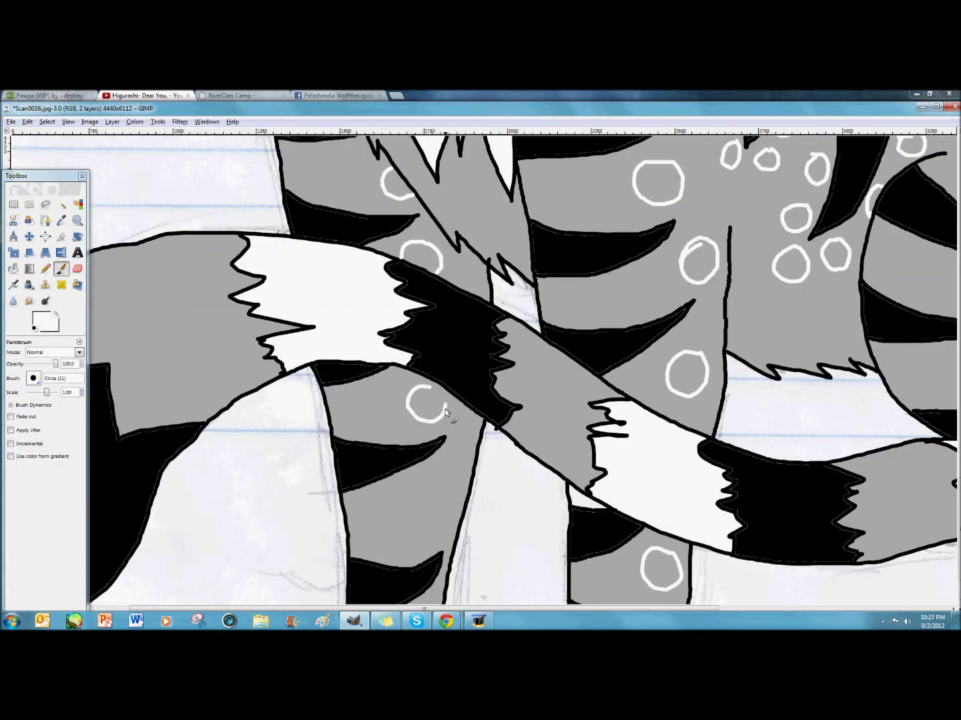
left_click_drag(441, 416, 436, 389)
scroll(446, 420, "down", 2)
left_click_drag(448, 449, 438, 409)
mouse_move(423, 535)
left_mouse_down()
mouse_move(427, 572)
mouse_move(425, 533)
left_mouse_up()
Step: Paint a curved white lower edge across both eyes, connecting to the ends of their black upper outlines
left_click_drag(622, 238, 393, 263)
left_click_drag(248, 217, 479, 582)
left_click_drag(177, 162, 317, 587)
left_click_drag(226, 201, 297, 517)
scroll(301, 283, "up", 5)
scroll(591, 336, "down", 2)
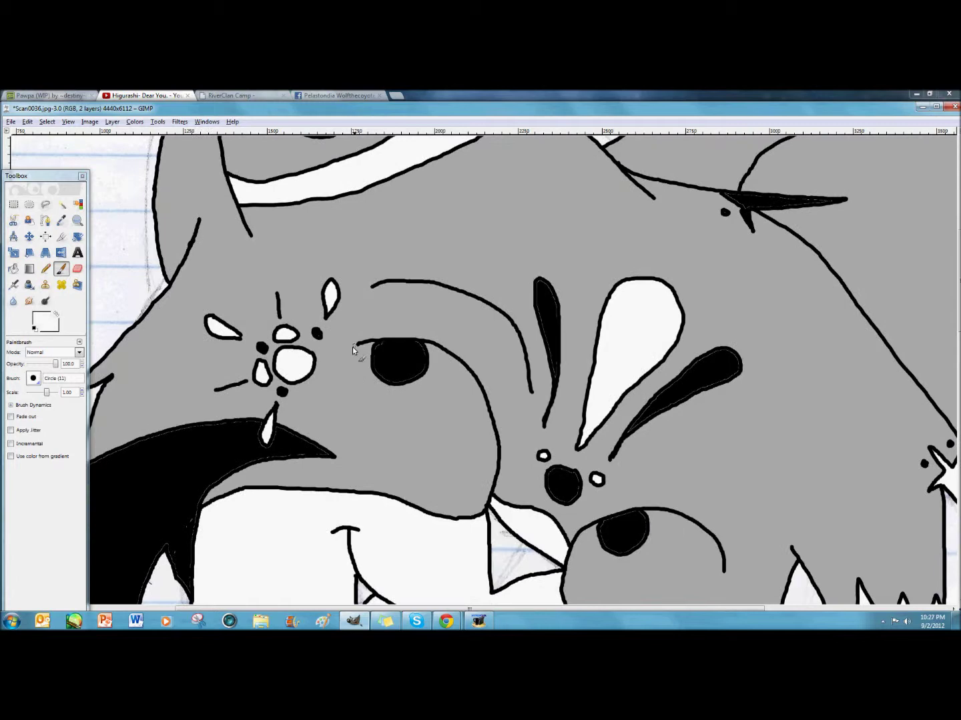
mouse_move(363, 370)
left_mouse_down()
mouse_move(407, 420)
mouse_move(486, 446)
left_mouse_up()
scroll(495, 448, "down", 3)
mouse_move(723, 459)
left_mouse_down()
mouse_move(665, 473)
mouse_move(585, 425)
left_mouse_up()
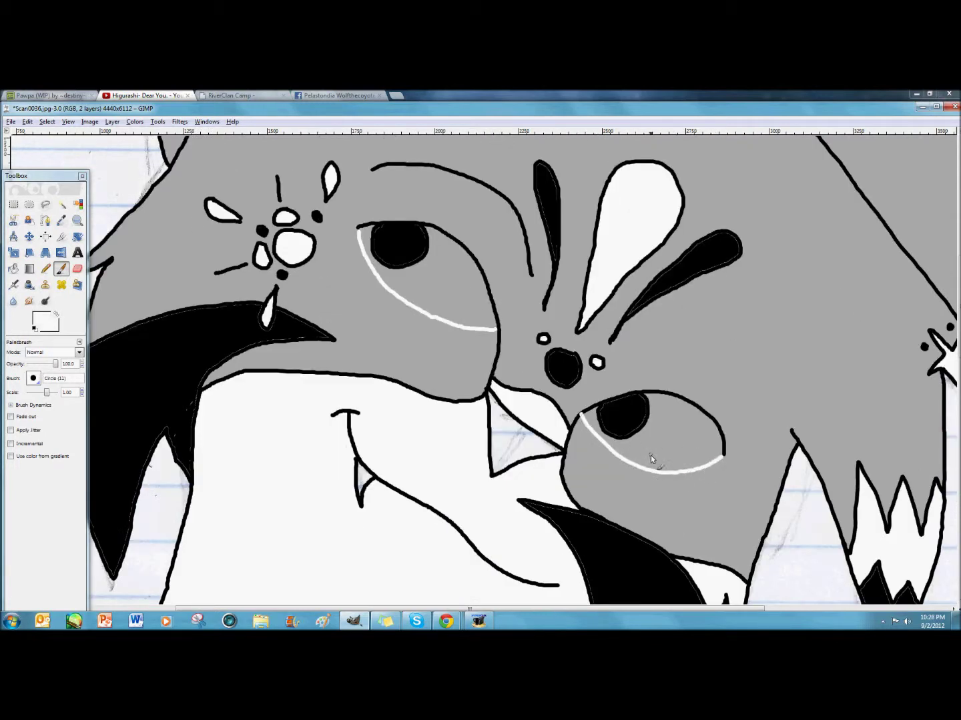
left_click(14, 269)
left_click(439, 279)
left_click(28, 123)
left_click(42, 134)
Step: Close the gap at the corner of the first eye's outline with white and fill both eyes white
left_click(62, 269)
left_click(358, 229)
left_click(14, 269)
left_click(427, 293)
left_click(692, 441)
Step: Fill the small rings around the first back stripe with white
scroll(634, 408, "down", 15)
left_click(572, 389)
left_click(573, 428)
left_click(571, 477)
left_click(586, 504)
left_click(609, 481)
left_click(622, 457)
left_click(643, 437)
Step: Fill the rings on both front legs above the tail, plus the far leg's first ring below it, with white
scroll(647, 441, "down", 5)
left_click(586, 370)
left_click(625, 447)
left_click(615, 562)
left_click(349, 446)
left_click(324, 370)
left_click(355, 593)
Step: Fill the remaining rings on both front legs below the tail with white
scroll(378, 593, "down", 5)
left_click(587, 501)
left_click(585, 589)
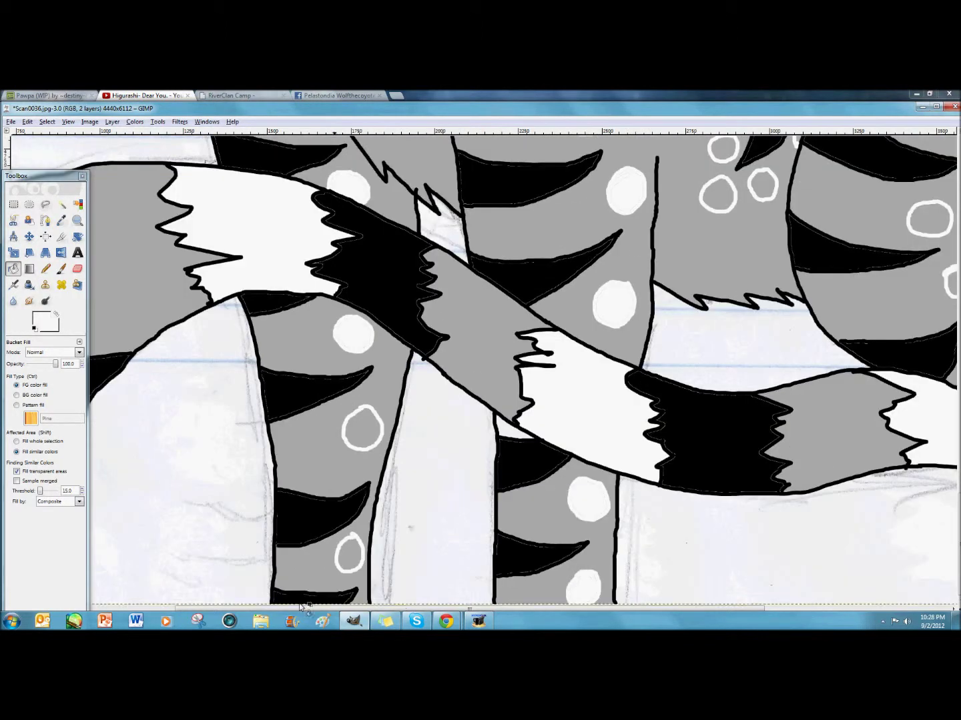
left_click(350, 556)
left_click(363, 430)
Step: Fill the rings in front of and below the second back stripe with white
scroll(382, 435, "up", 5)
left_click(651, 242)
left_click(651, 211)
left_click(651, 282)
left_click(657, 319)
left_click(693, 324)
Step: Fill the rings between the second and third back stripes with white
left_click(711, 291)
left_click(722, 253)
left_click(746, 249)
left_click(746, 285)
left_click(743, 333)
left_click(723, 381)
Step: Fill the rings below and behind the third back stripe and the large thigh rings with white
left_click(761, 419)
left_click(717, 428)
left_click(800, 366)
left_click(837, 309)
scroll(667, 401, "right", 7)
scroll(667, 400, "down", 2)
left_click(631, 425)
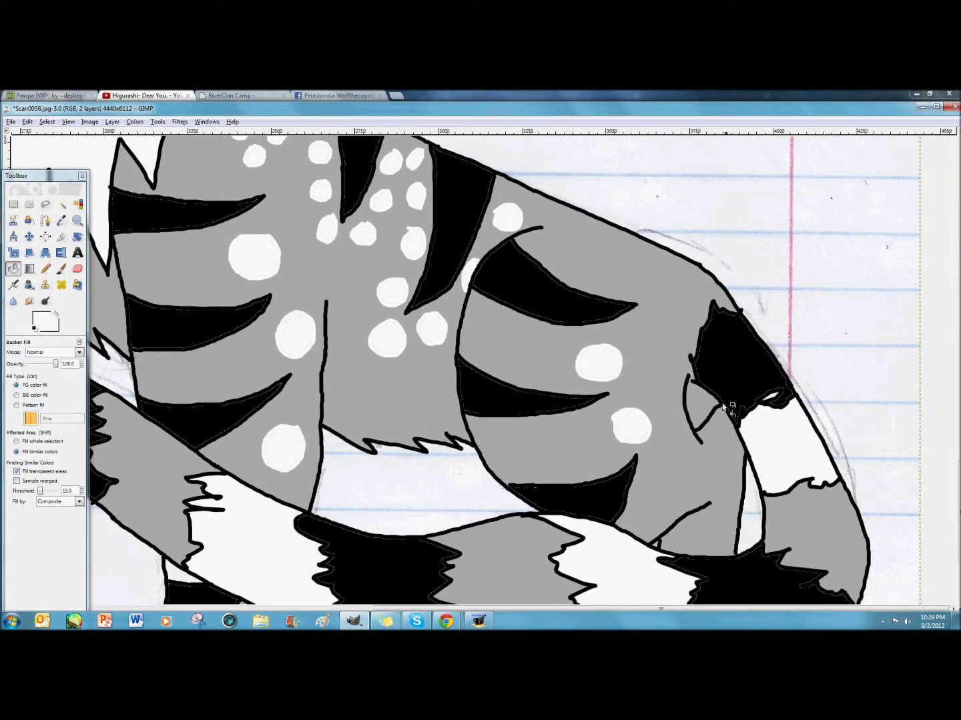
Step: Set the foreground colour to the fur grey and fill the unfilled patch of the near front leg just below the tail
scroll(774, 398, "down", 3)
scroll(420, 365, "up", 3)
scroll(420, 364, "left", 5)
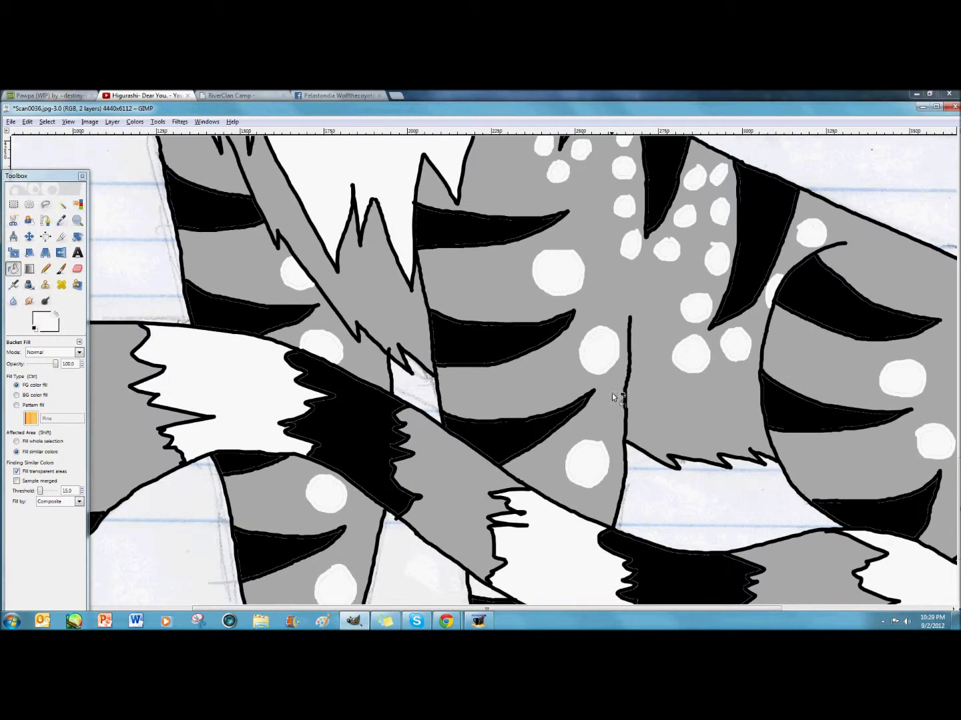
scroll(543, 388, "down", 3)
left_click(40, 319)
left_click(228, 283)
left_click(250, 321)
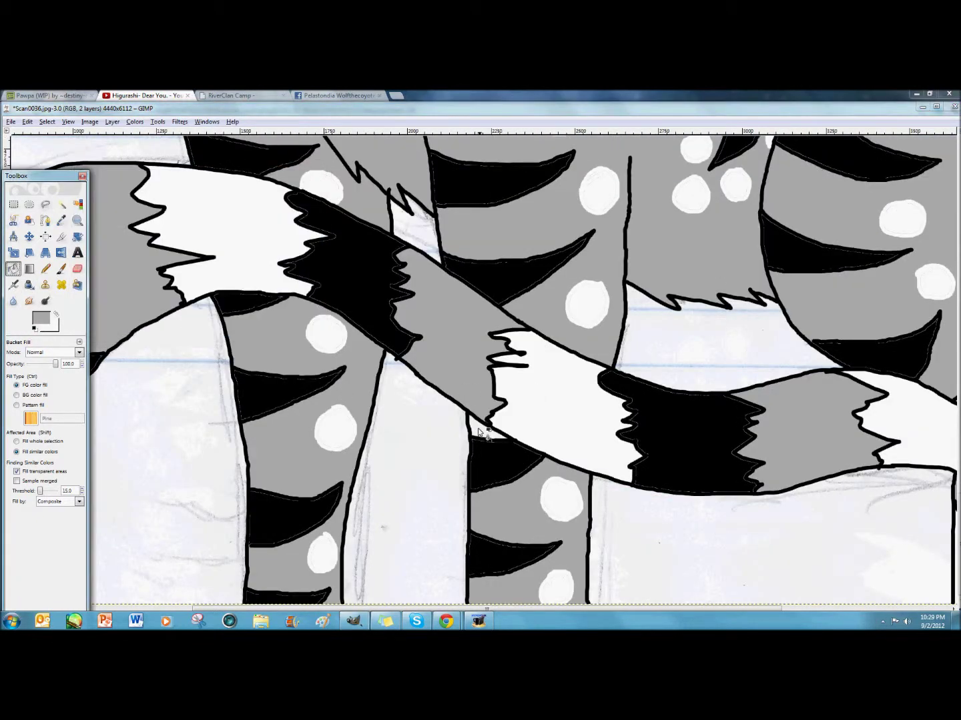
left_click(478, 429)
Step: Set the foreground colour to black and erase the grey from the small gap between the thigh and the tail's base
scroll(121, 278, "right", 6)
scroll(122, 278, "down", 1)
left_click(41, 319)
left_click(258, 285)
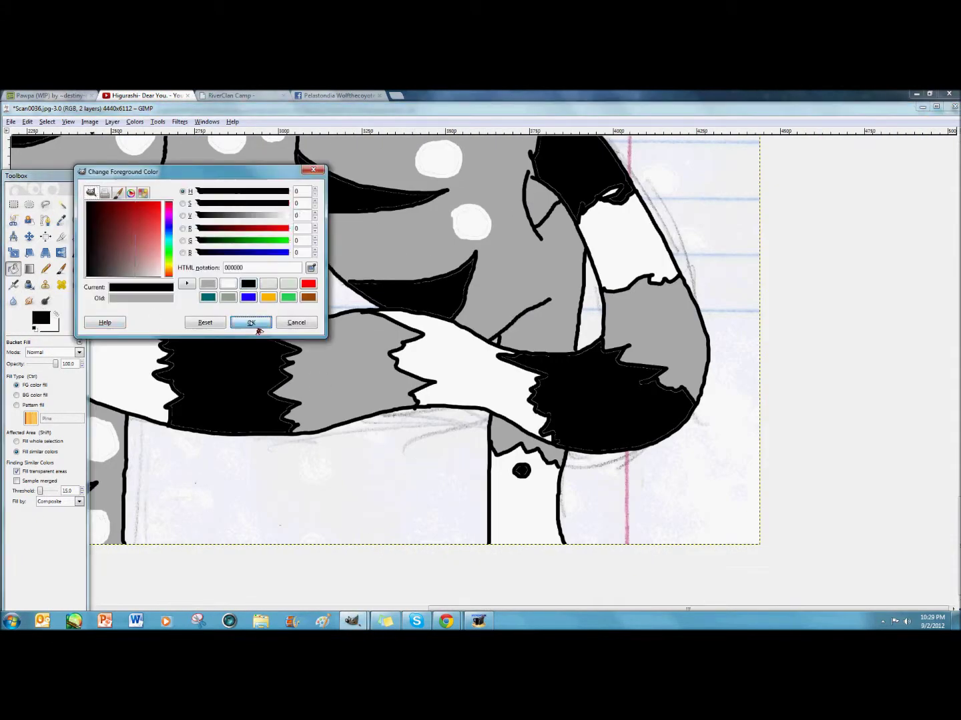
left_click(251, 322)
left_click(61, 269)
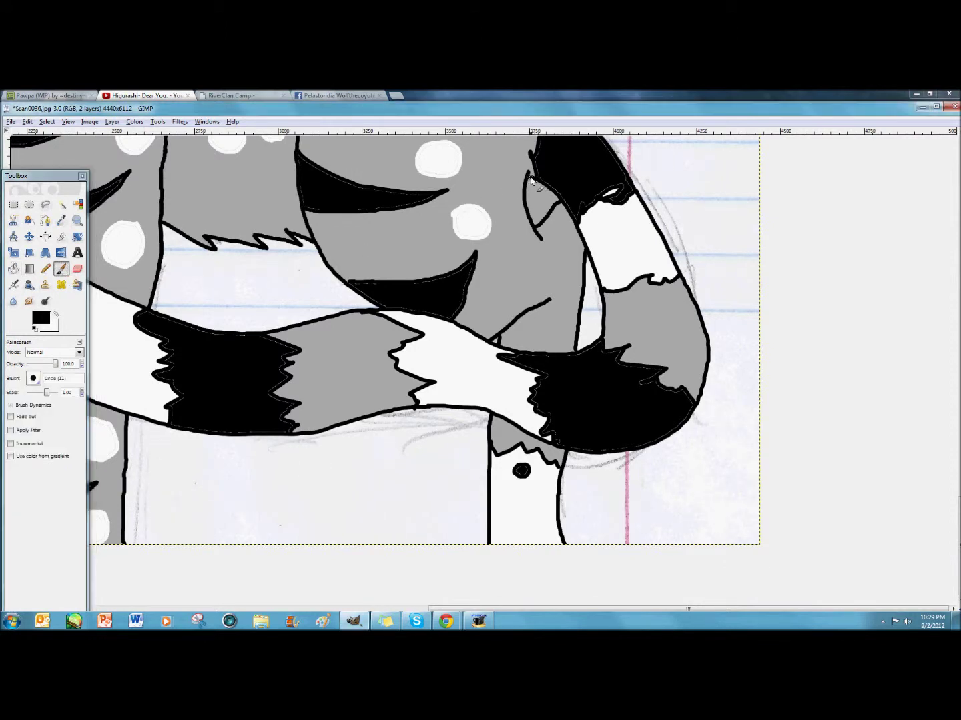
left_click(78, 272)
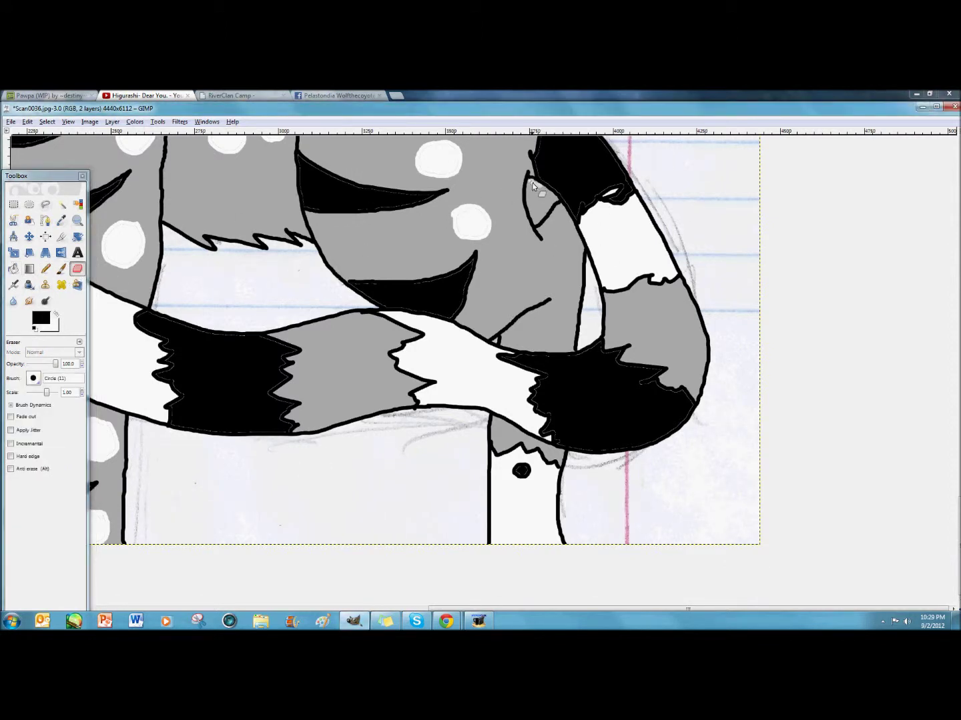
mouse_move(532, 212)
left_mouse_down()
mouse_move(537, 227)
mouse_move(554, 201)
mouse_move(559, 215)
mouse_move(532, 188)
left_mouse_up()
left_click(32, 378)
left_click(100, 427)
mouse_move(533, 188)
left_mouse_down()
mouse_move(537, 217)
mouse_move(545, 202)
mouse_move(535, 198)
mouse_move(535, 213)
mouse_move(534, 192)
left_mouse_up()
Step: Restore the Circle (11) brush and repaint the black outline along the erased gap
left_click(61, 269)
left_click(33, 379)
left_click(99, 408)
left_click_drag(560, 201, 554, 208)
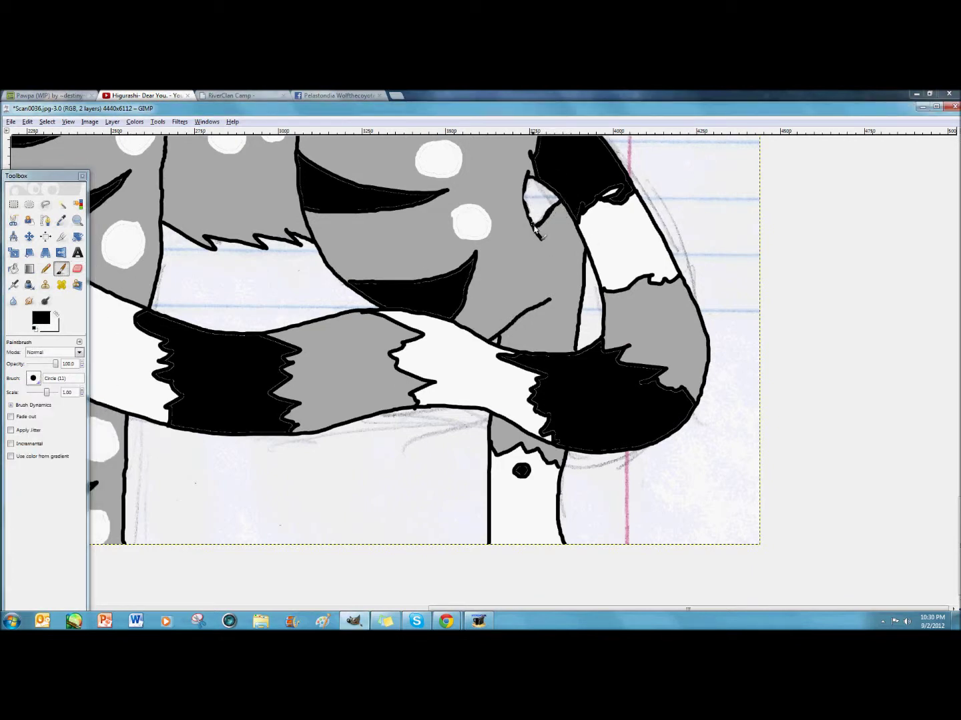
scroll(423, 380, "up", 2)
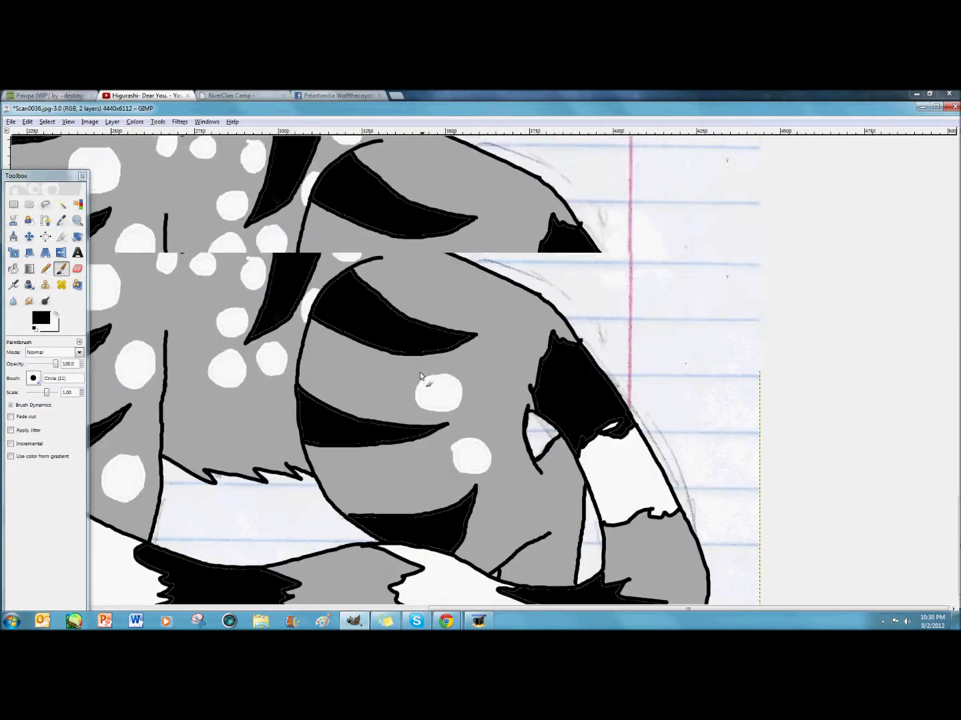
scroll(393, 366, "left", 2)
scroll(378, 354, "up", 8)
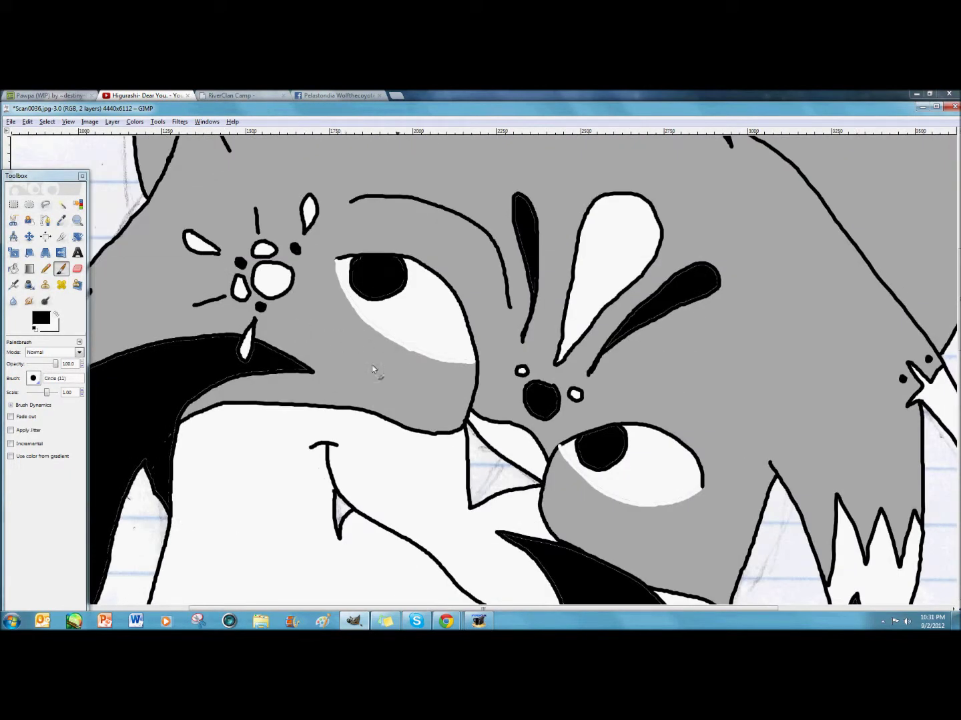
left_click(40, 319)
left_click(308, 283)
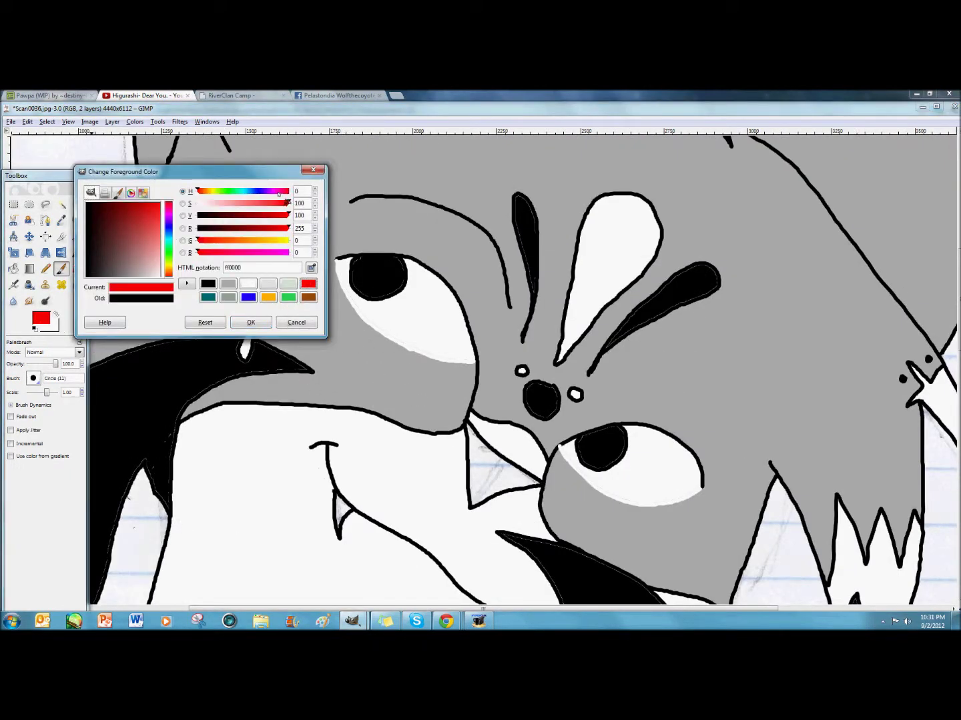
left_click(296, 321)
Step: Fill the nose with black
left_click(14, 268)
left_click(489, 467)
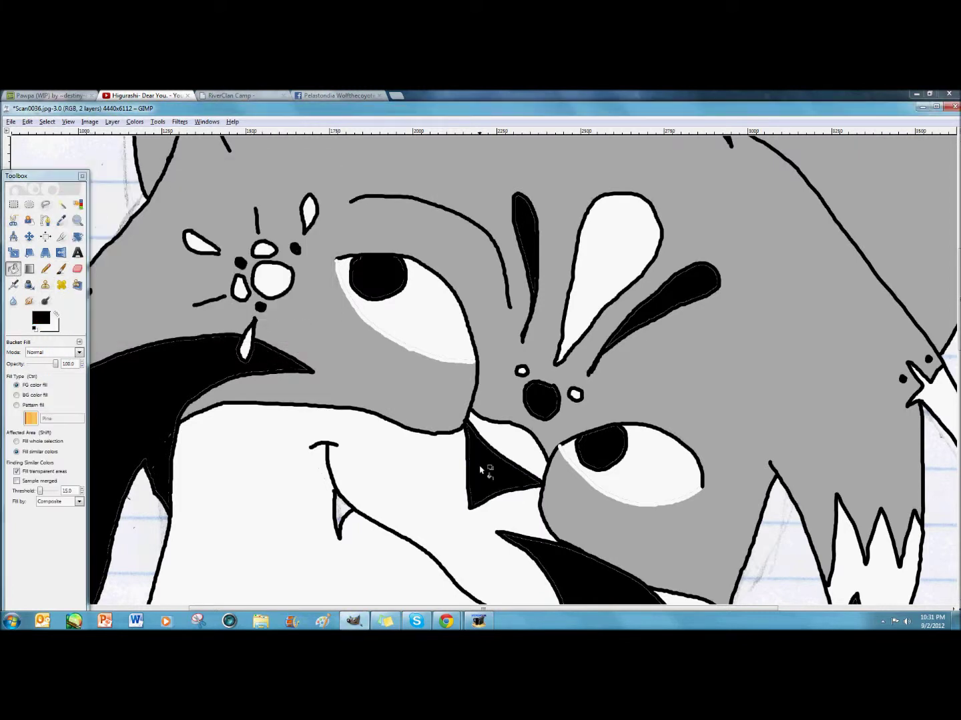
Step: Delete the scanned sketch layer, keeping only the coloured artwork layer
left_click(112, 121)
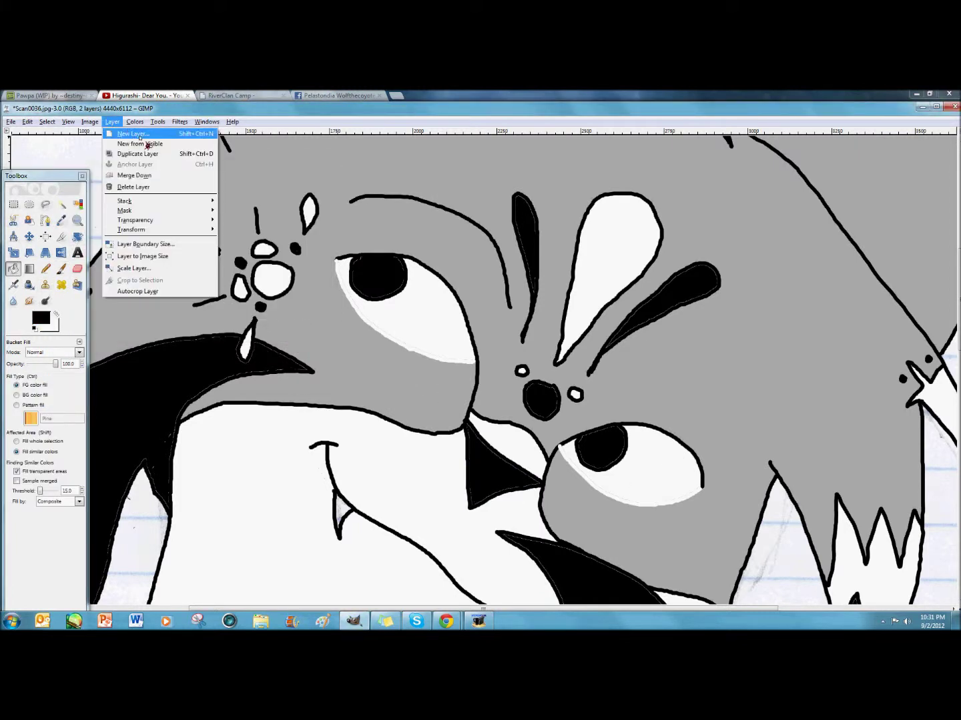
left_click(41, 148)
left_click(27, 122)
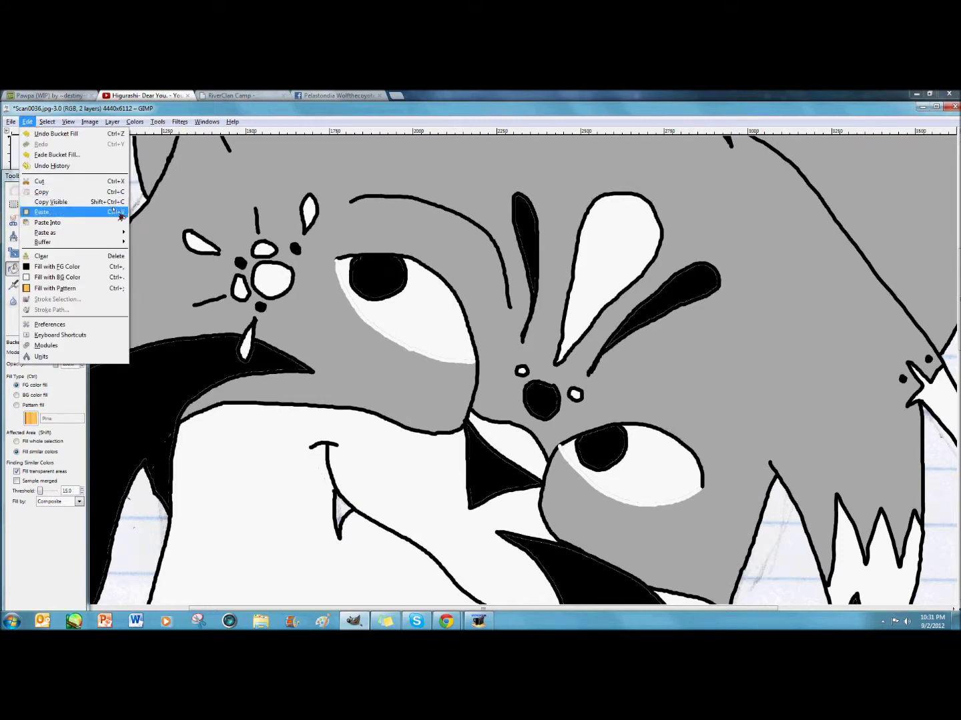
left_click(134, 187)
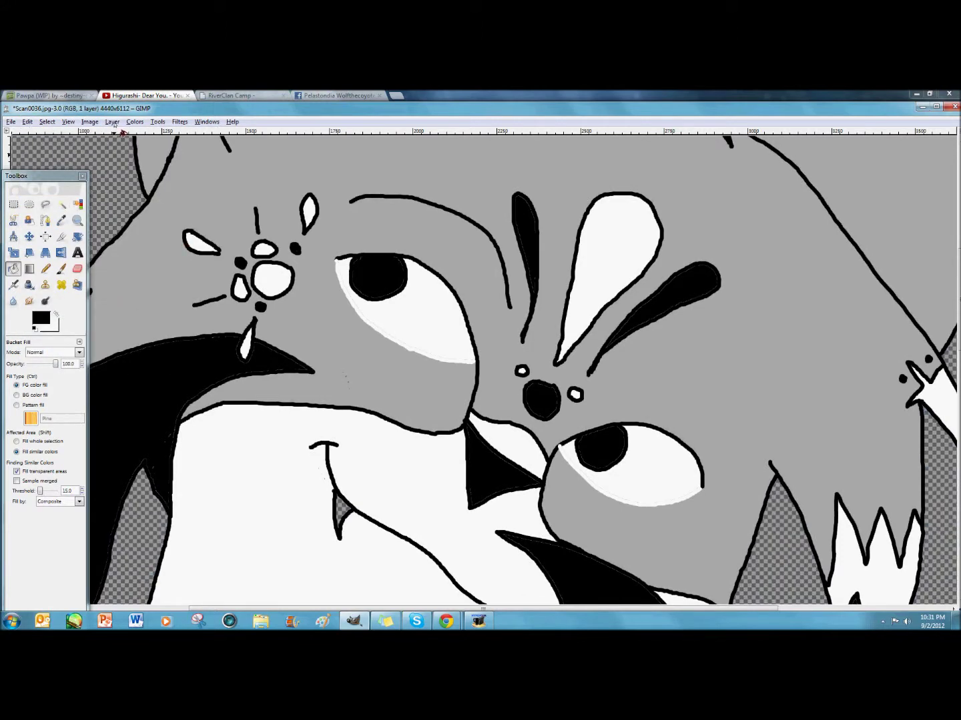
Step: Add a new white layer and lower it beneath the artwork
left_click(112, 122)
left_click(133, 133)
left_click(196, 367)
left_click(111, 122)
mouse_move(161, 202)
left_click(247, 255)
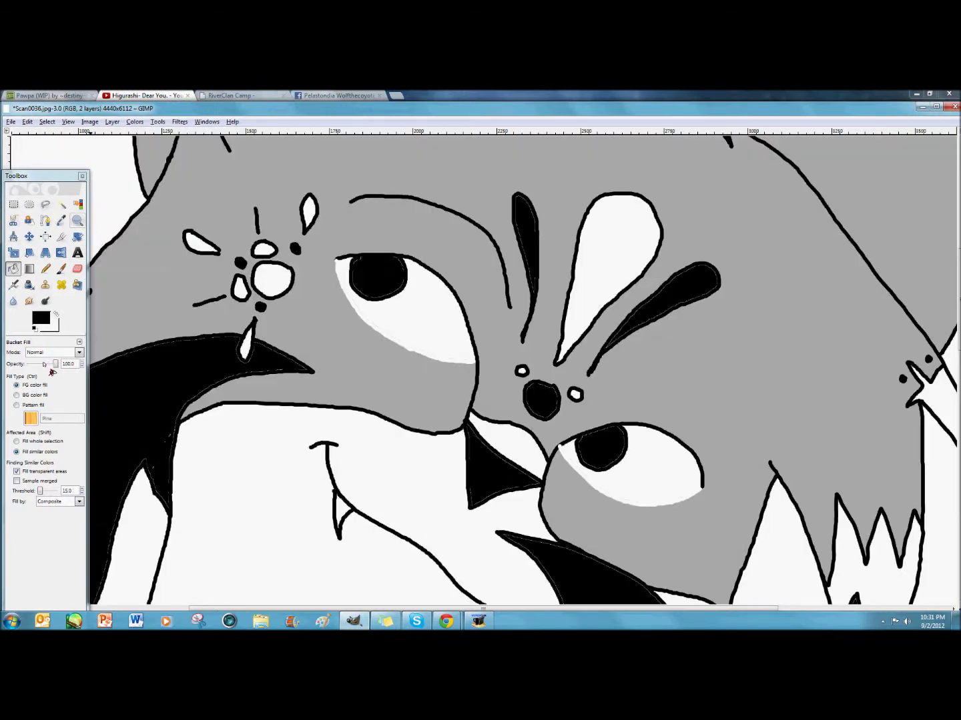
Step: Examine the whole drawing against the white background and inspect the face around the eyes up close
left_click(78, 220)
left_click(288, 319)
left_click(288, 318)
left_click(301, 326)
left_click(449, 410)
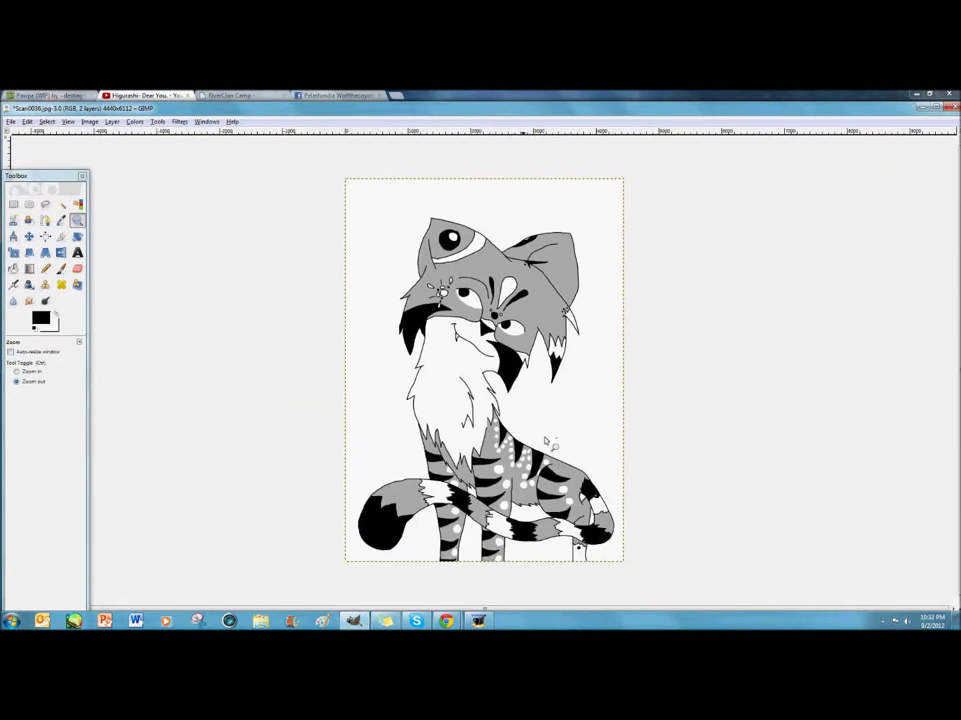
left_click(31, 371)
left_click(583, 321)
left_click(585, 320)
left_click(585, 321)
left_click(585, 321)
left_click(585, 321)
Step: Select the artwork layer and paint a curved black brow line above the eye that lacks one
left_click(62, 269)
left_click(519, 294)
left_click(40, 321)
left_click(250, 321)
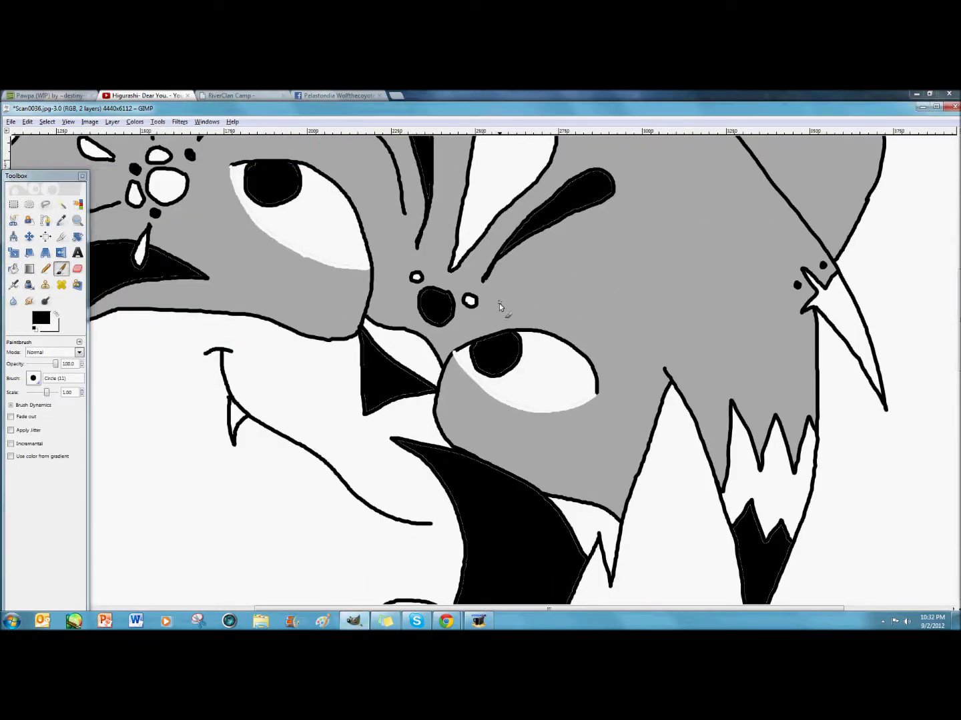
left_click(110, 123)
mouse_move(144, 201)
left_click(268, 201)
scroll(227, 236, "up", 3)
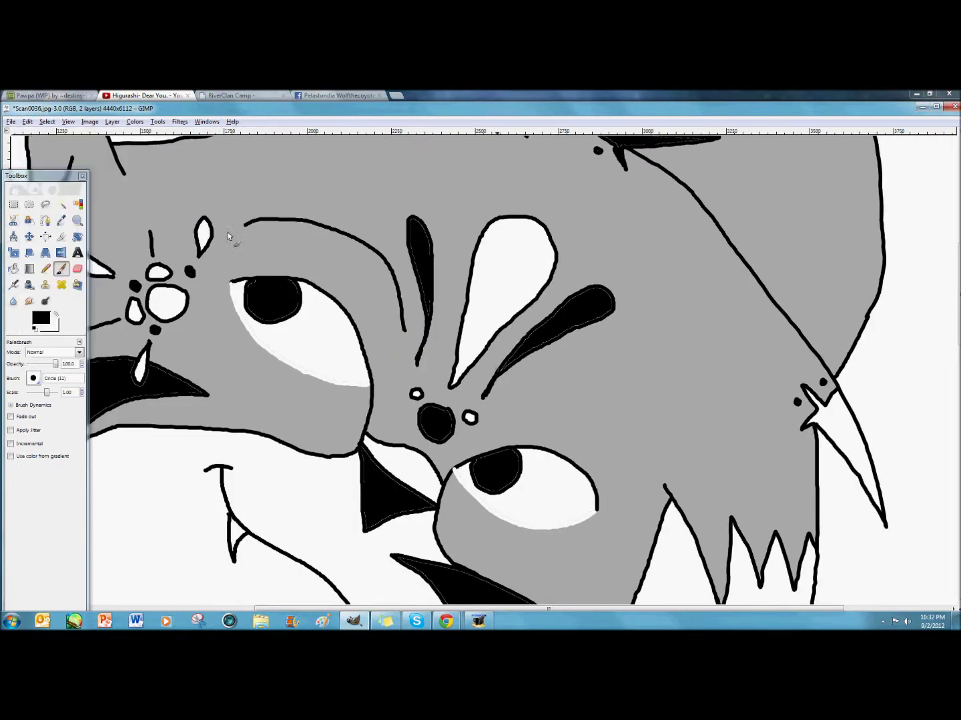
left_click_drag(490, 421, 617, 448)
Step: Bring the whole picture into view and select the white background layer beneath the artwork
left_click(77, 220)
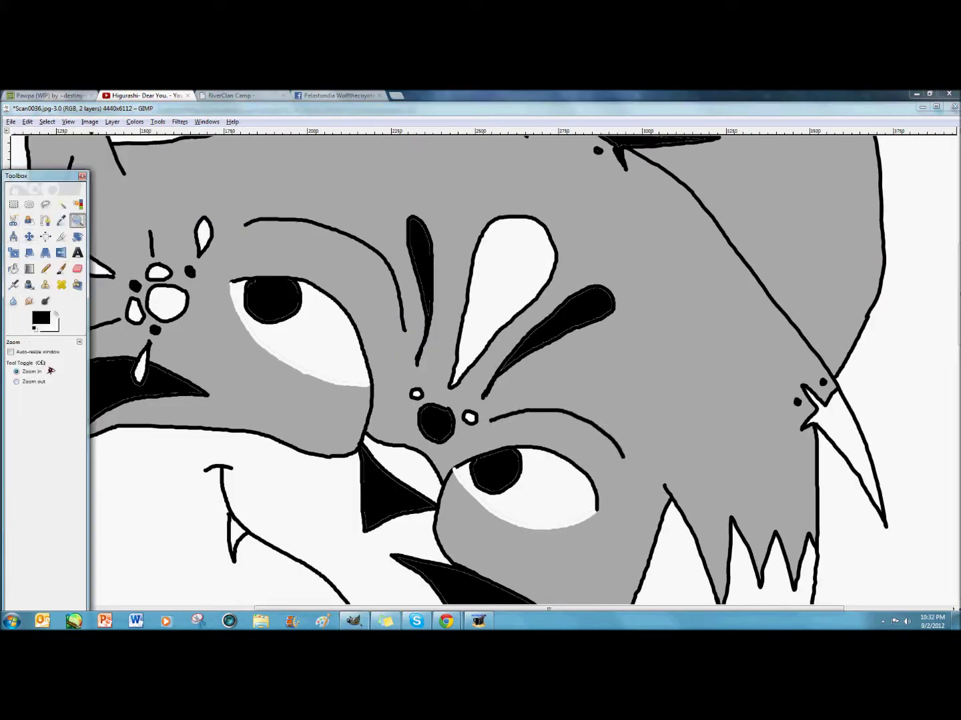
left_click(251, 369, "ctrl")
left_click(250, 363, "ctrl")
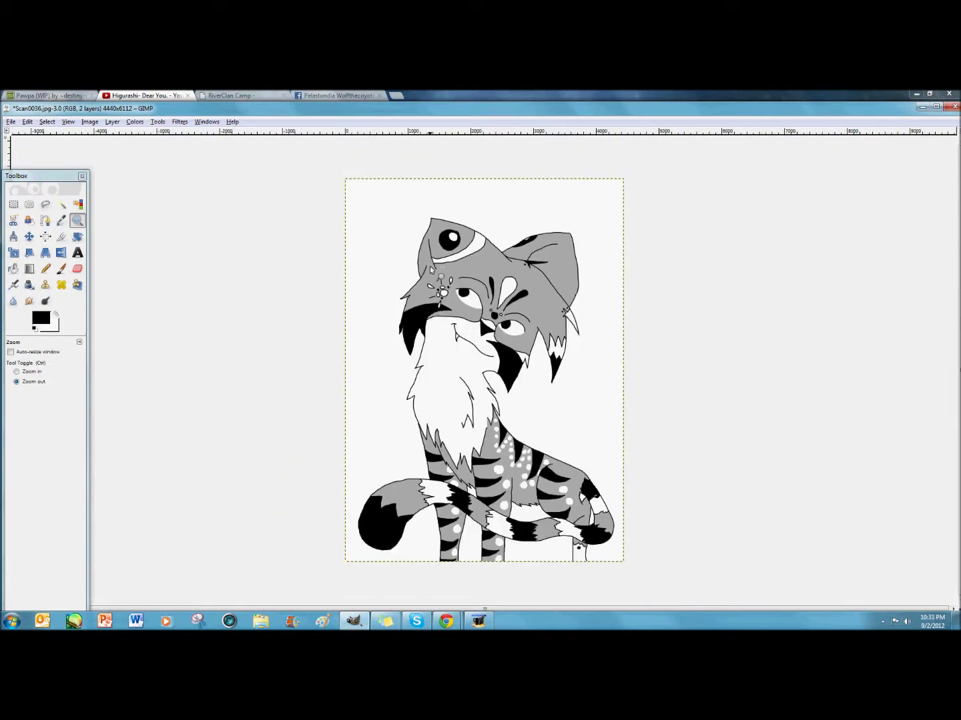
left_click(112, 123)
mouse_move(171, 200)
left_click(255, 211)
Step: Set the foreground colour to white and the background colour to black, and blend a linear gradient down the background layer
left_click(41, 318)
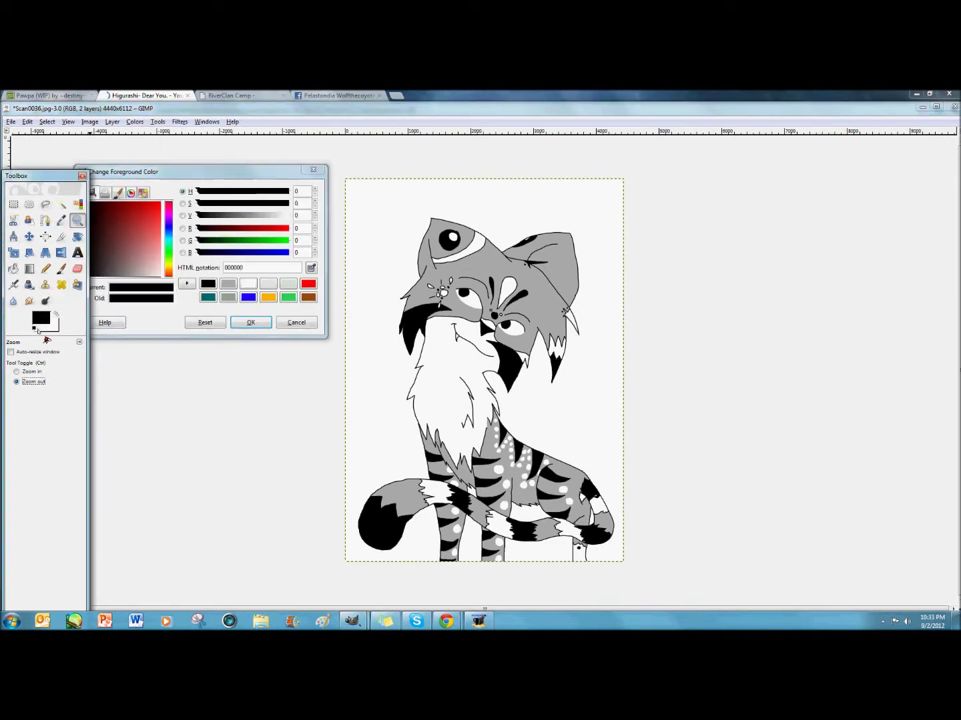
left_click(51, 328)
left_click(267, 285)
left_click(228, 283)
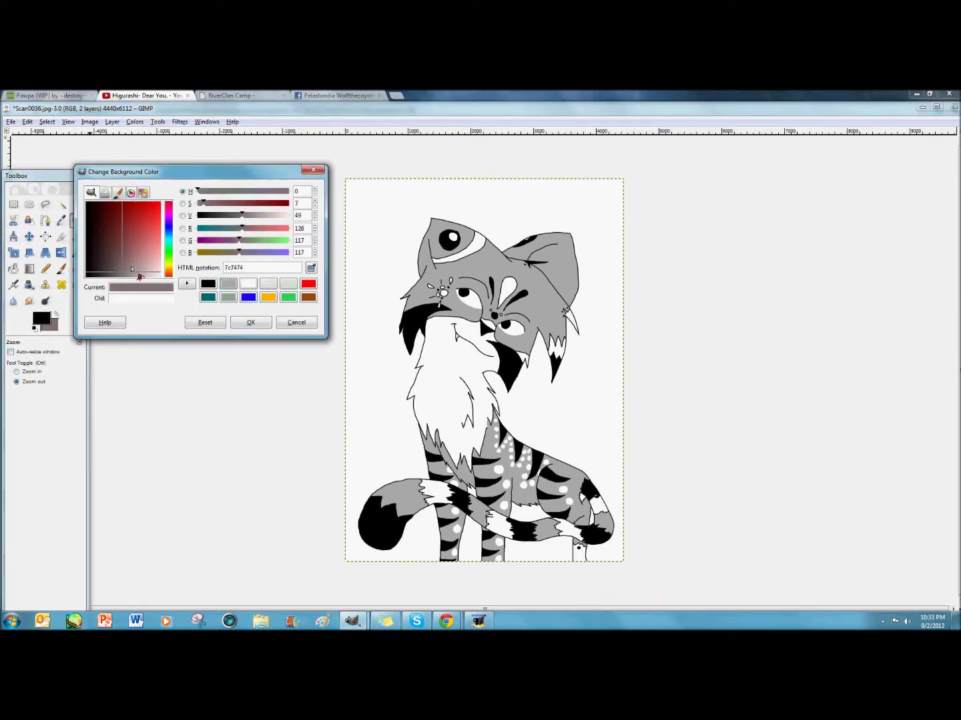
left_click(210, 285)
left_click(45, 319)
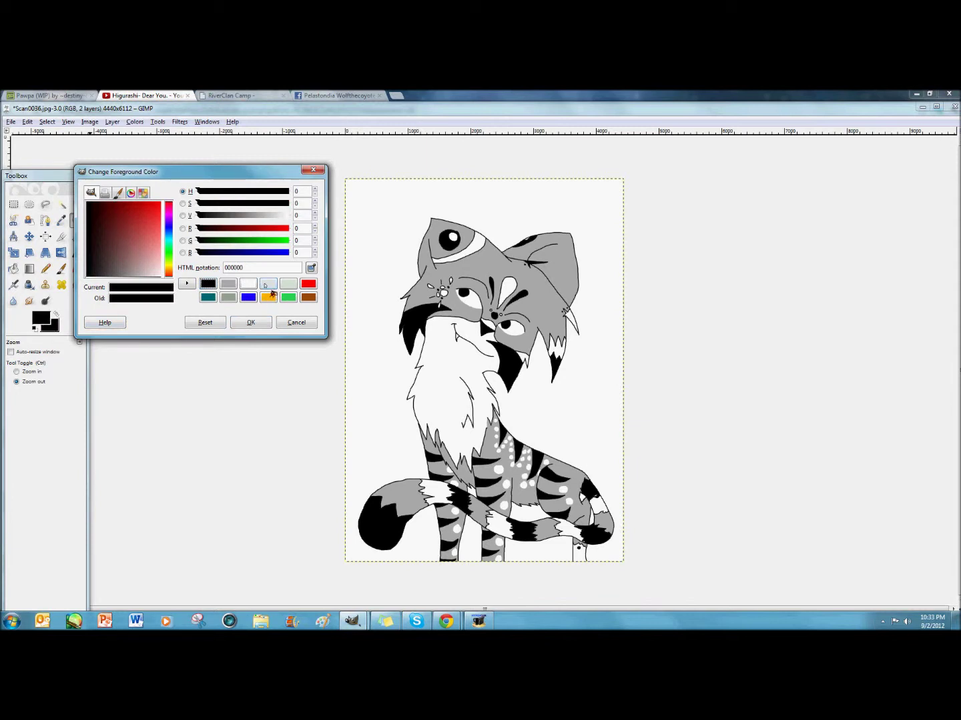
left_click(249, 284)
left_click(261, 324)
left_click_drag(499, 199, 505, 558)
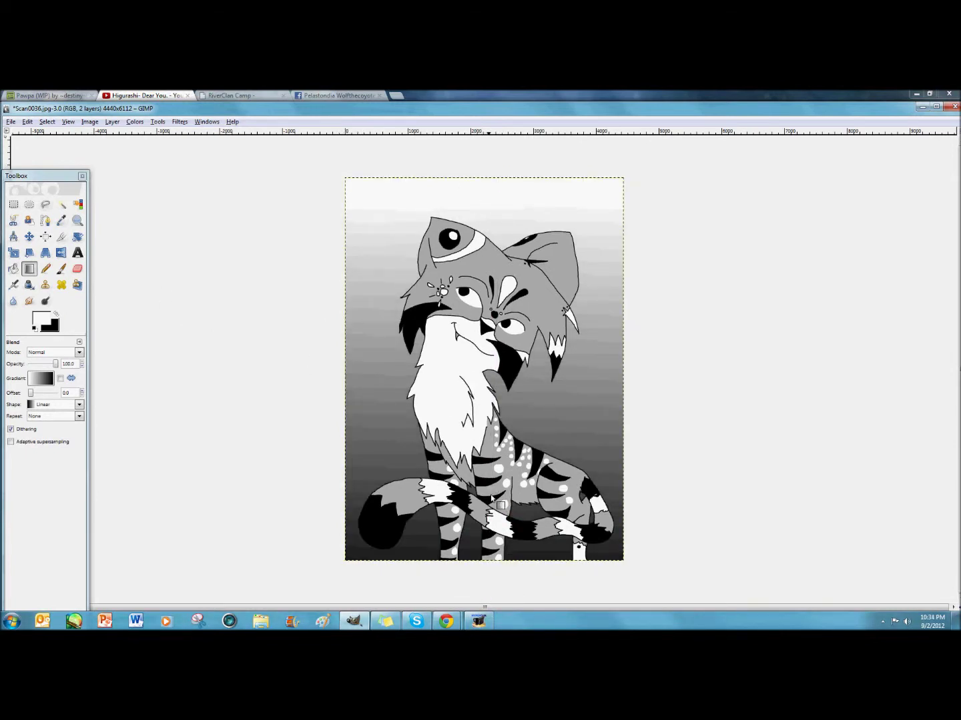
Step: Select the artwork layer and fill the small fang below the mouth with white
left_click(77, 221)
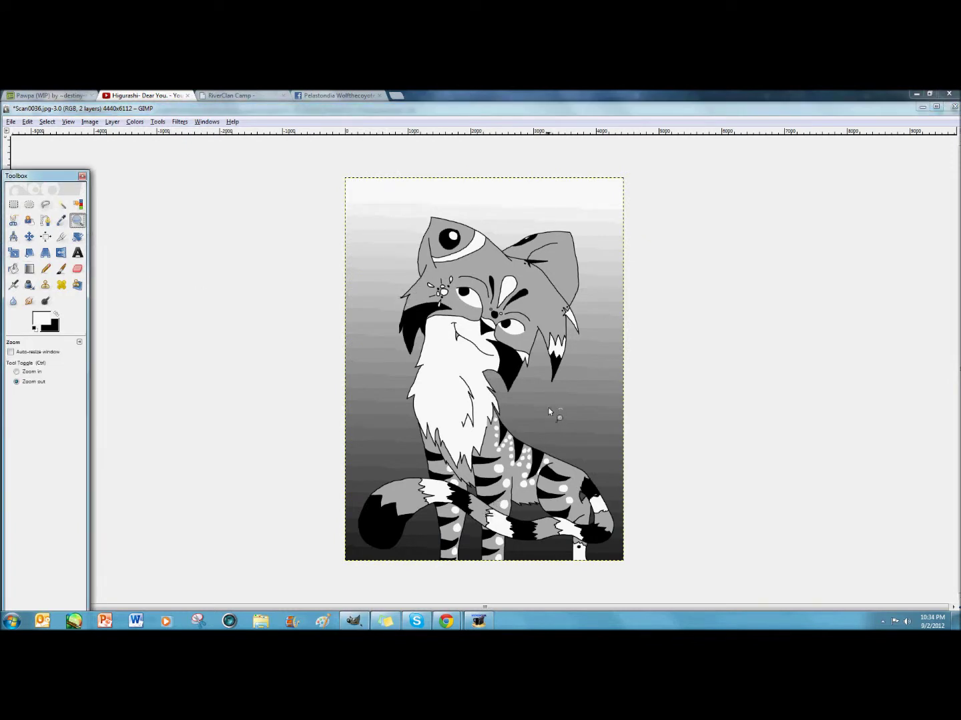
left_click(28, 371)
left_click(471, 343)
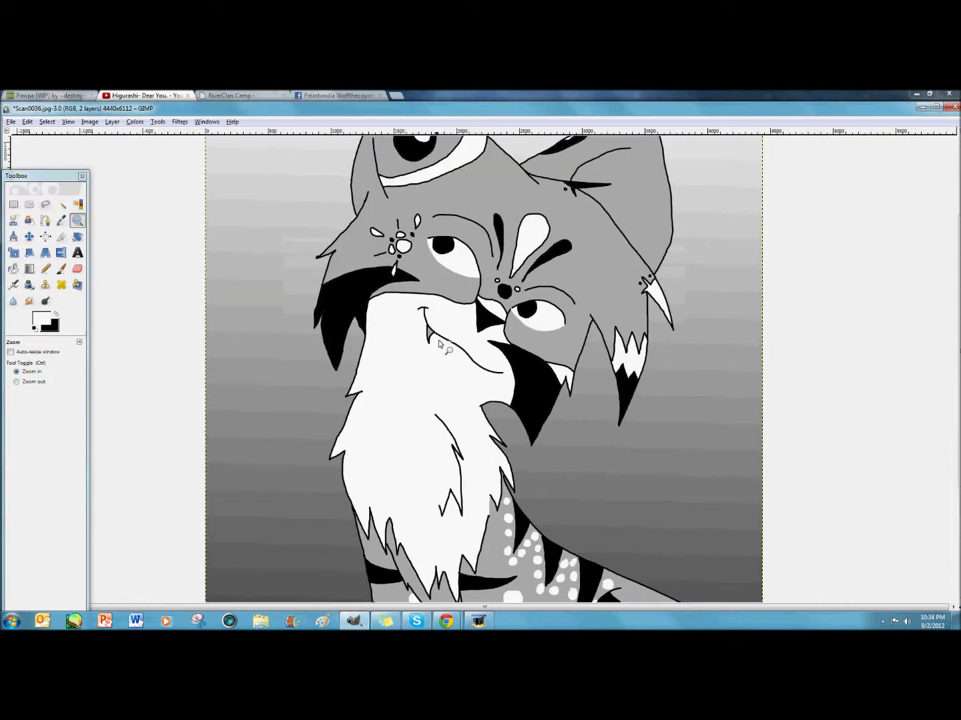
left_click(135, 121)
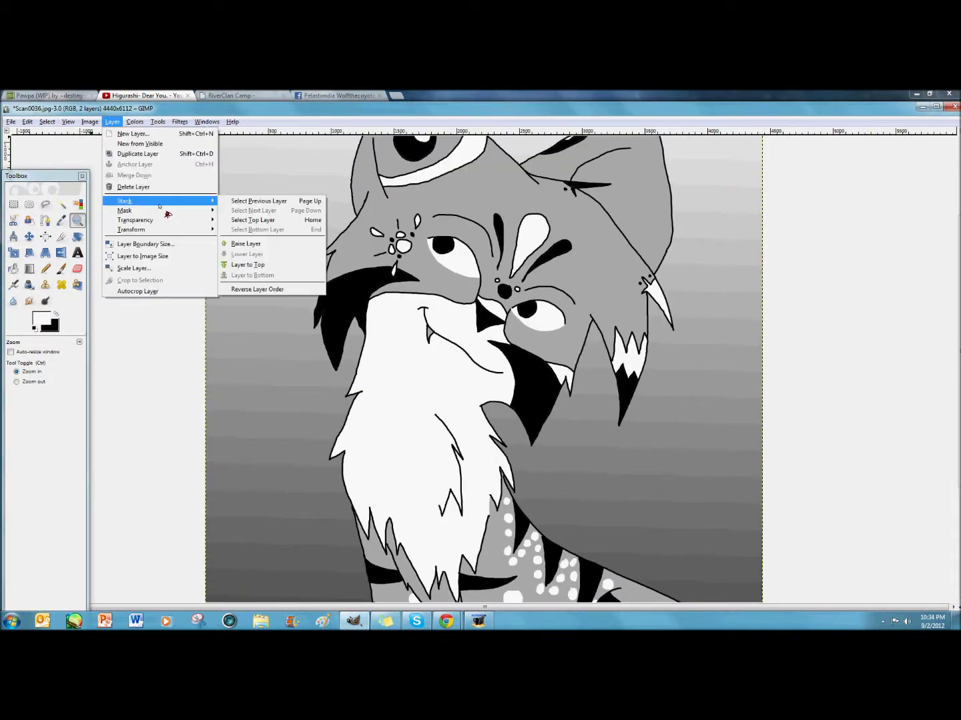
left_click(13, 268)
left_click(431, 336)
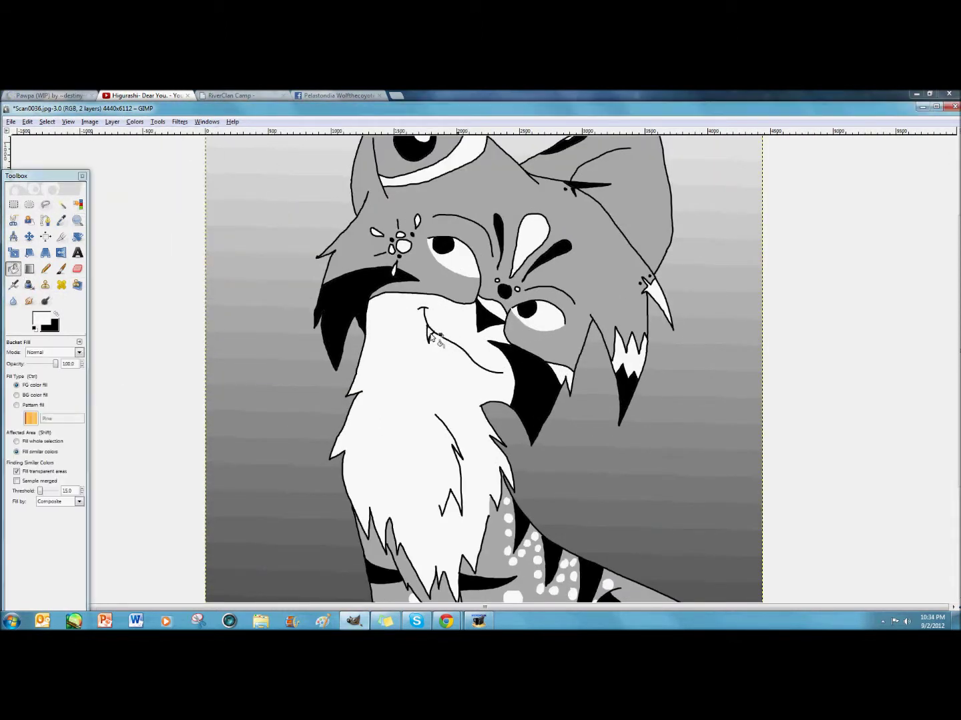
Step: Mix a light tan foreground colour and fill the white muzzle and chest fur with it
scroll(431, 375, "down", 3)
left_click(41, 320)
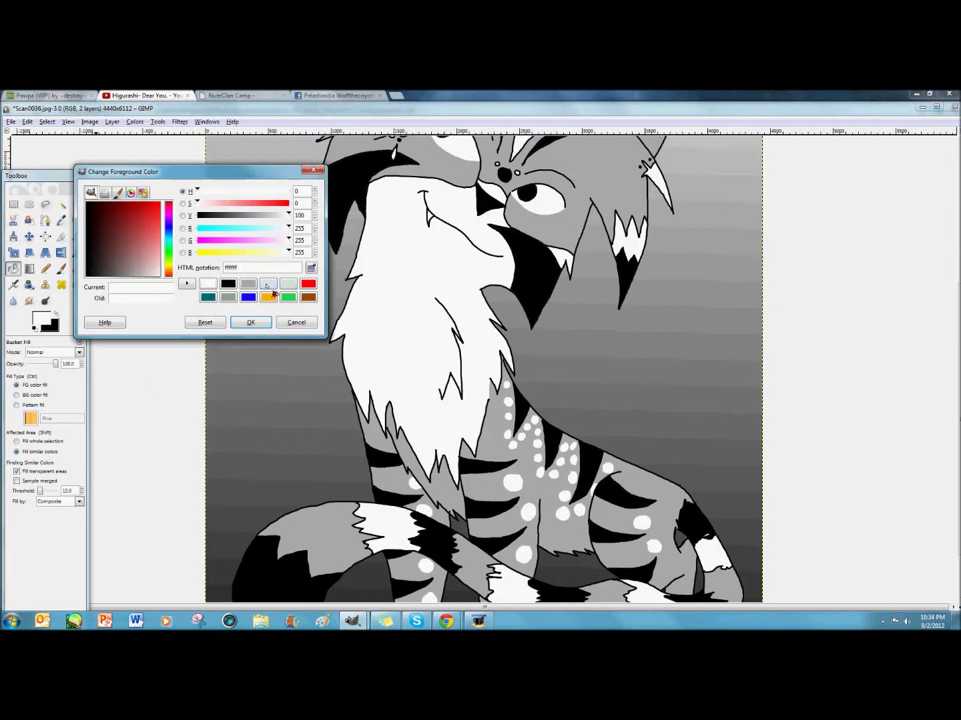
left_click(266, 285)
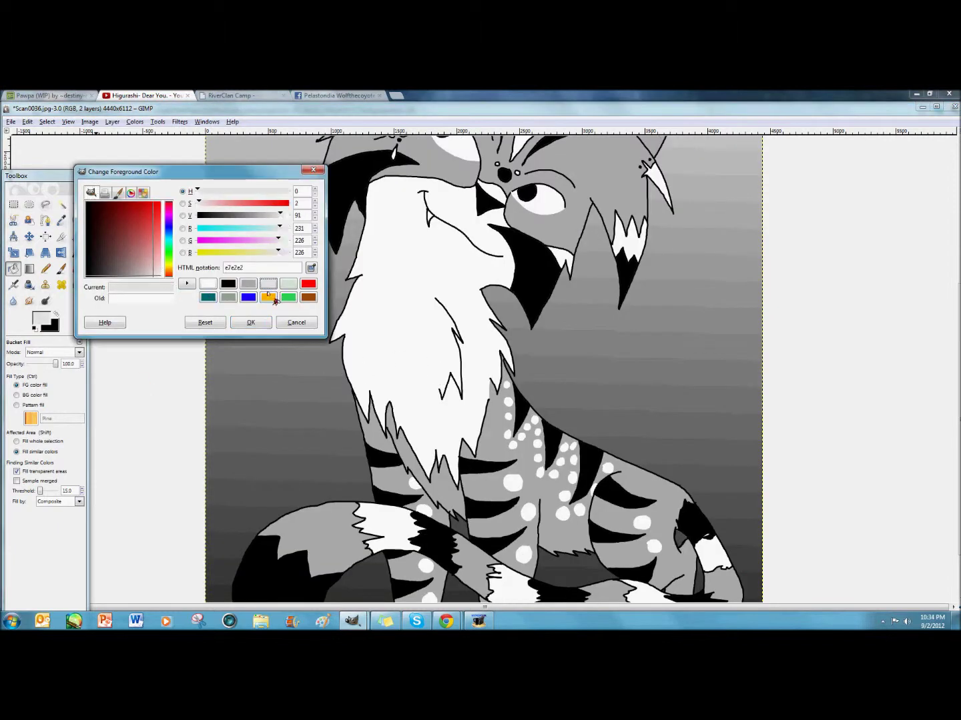
left_click(268, 295)
left_click(146, 266)
left_click(251, 321)
left_click(369, 297)
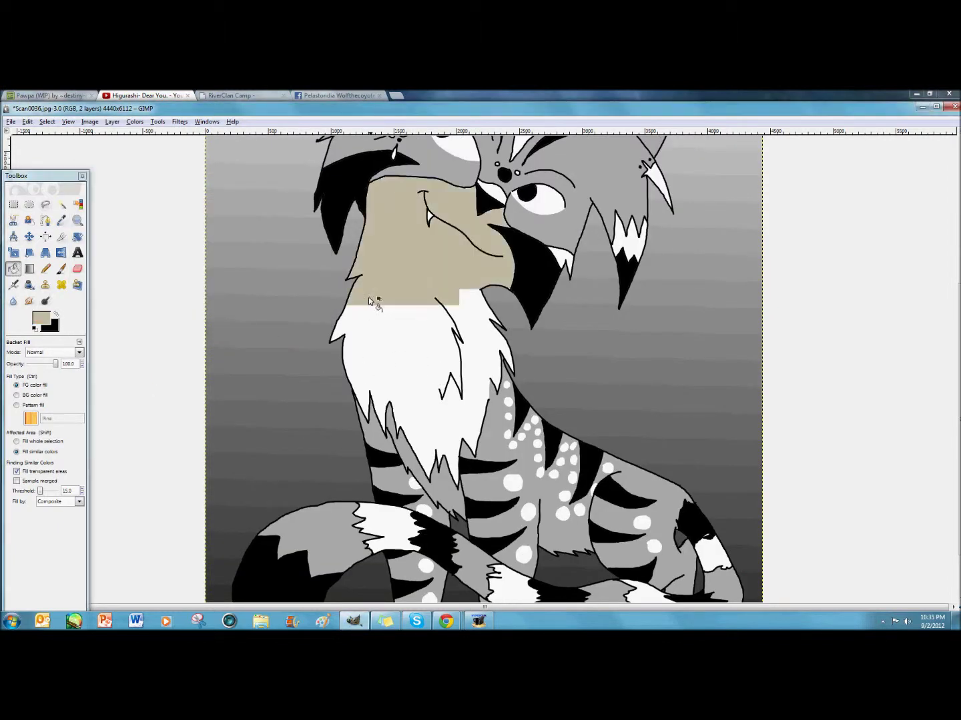
Step: Undo the tan fill on the muzzle and chest fur
left_click(371, 313)
scroll(534, 432, "up", 3)
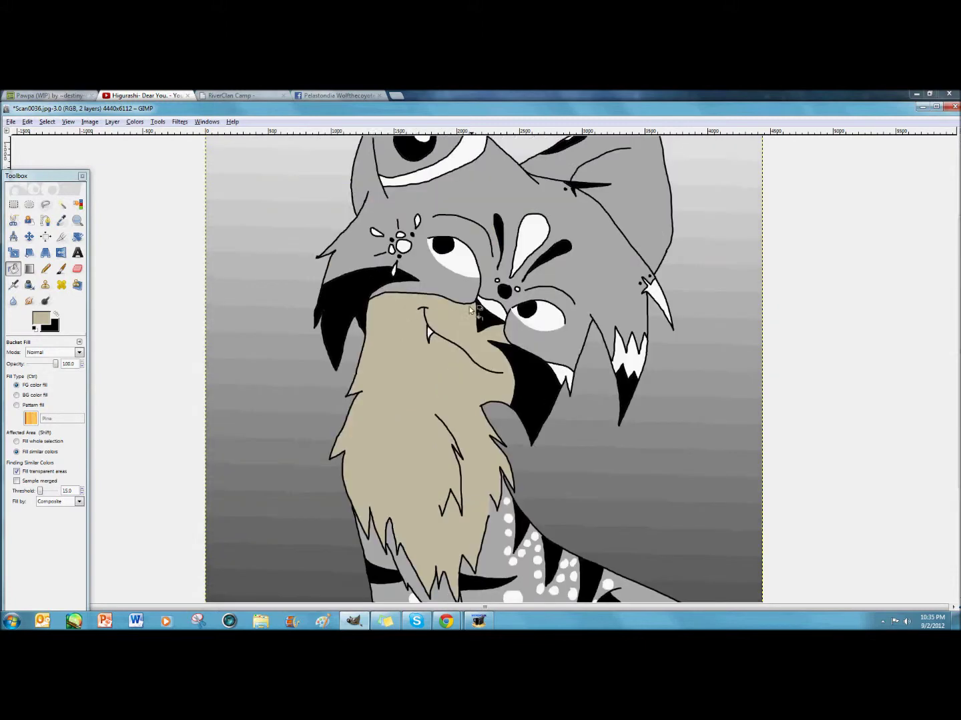
left_click(28, 122)
left_click(38, 135)
scroll(140, 288, "down", 3)
left_click(41, 318)
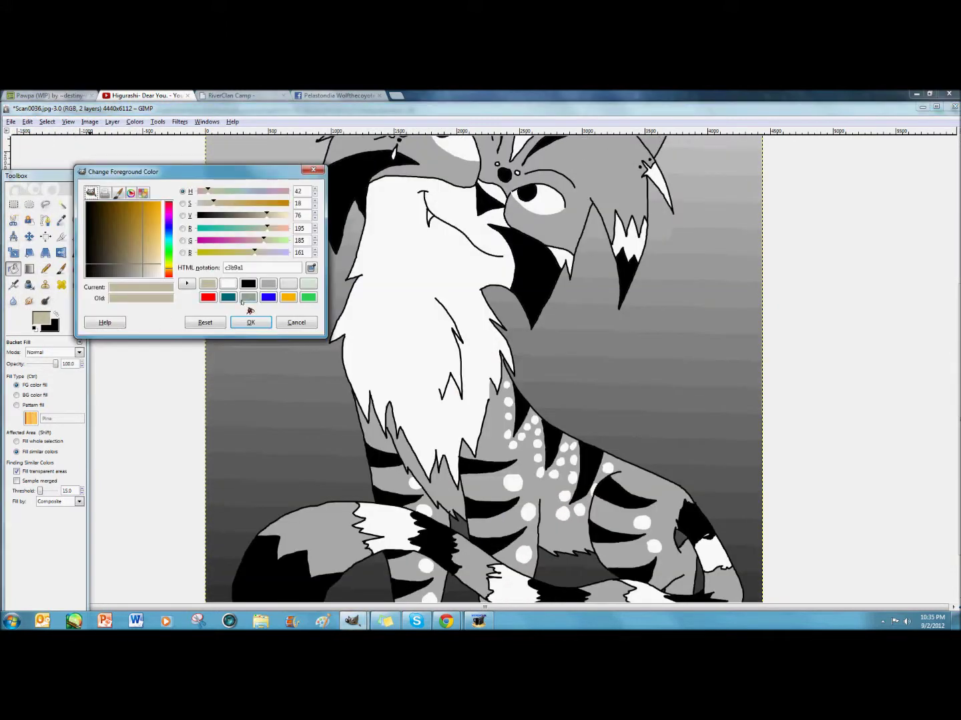
left_click(298, 323)
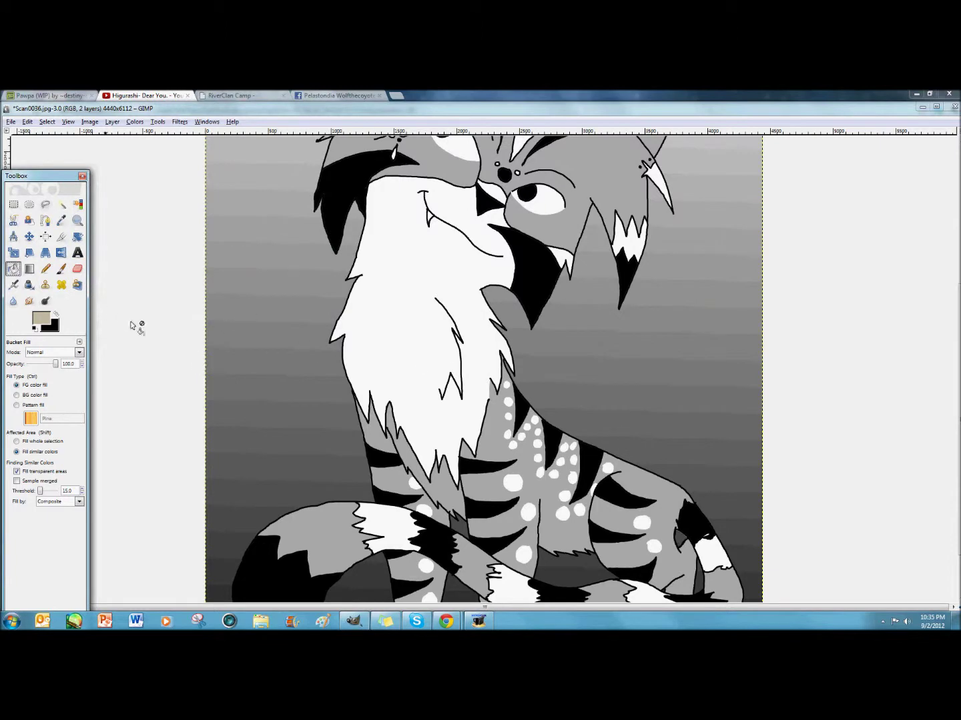
Step: Set the foreground colour to white and the background colour to dark teal
left_click(40, 318)
left_click(231, 284)
left_click(251, 322)
scroll(327, 303, "up", 5)
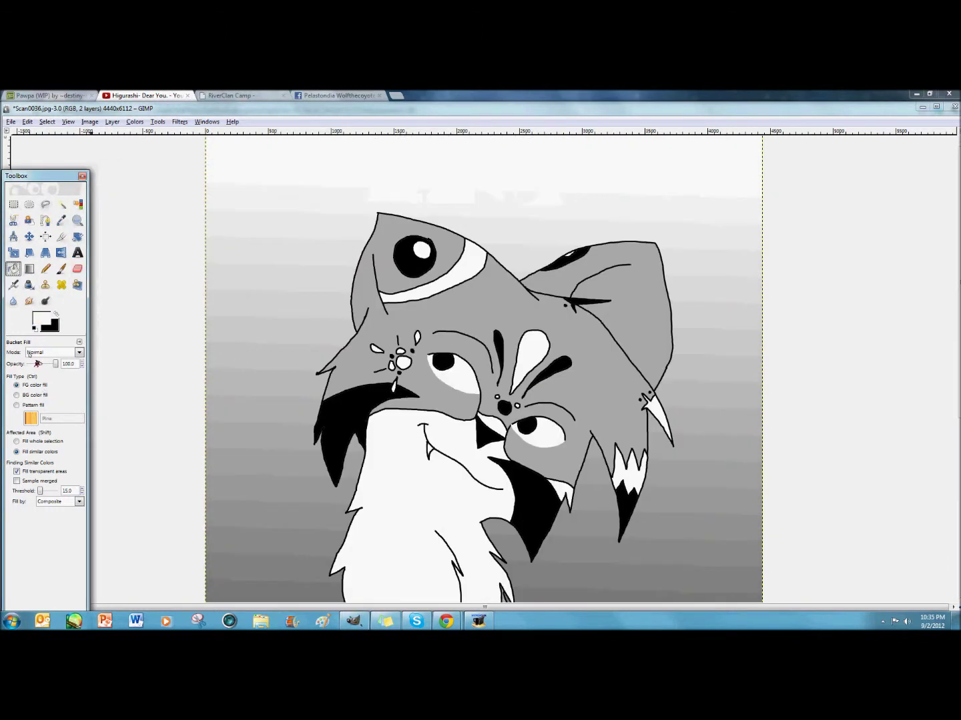
left_click(52, 327)
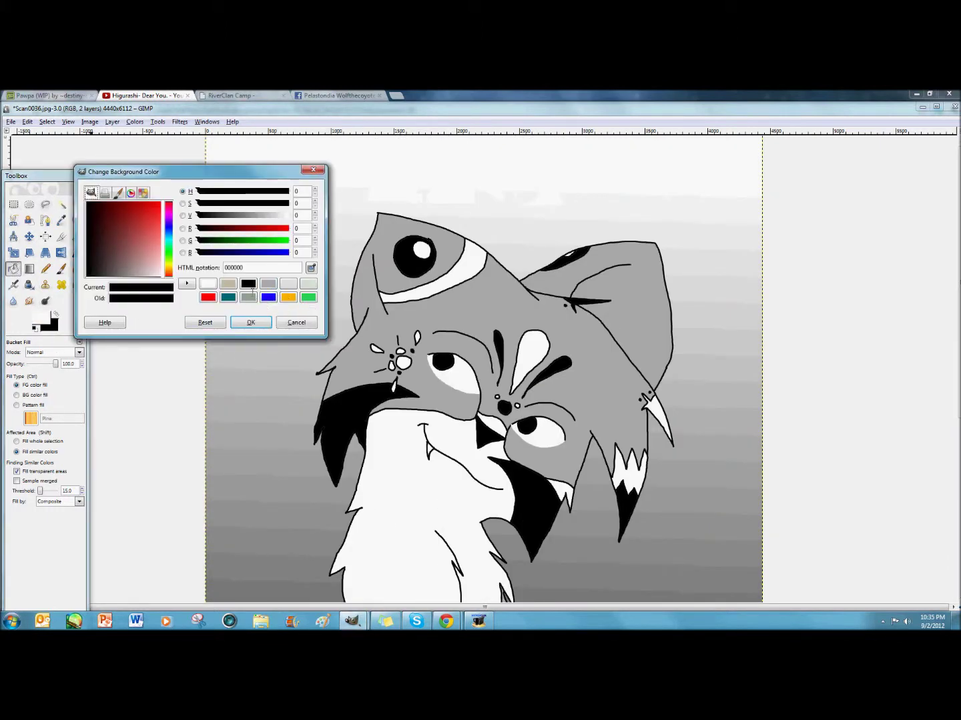
left_click(229, 297)
left_click_drag(110, 233, 117, 199)
left_click(264, 323)
Step: Select the background layer and blend a linear white-to-teal gradient down the full height of the picture
left_click(111, 122)
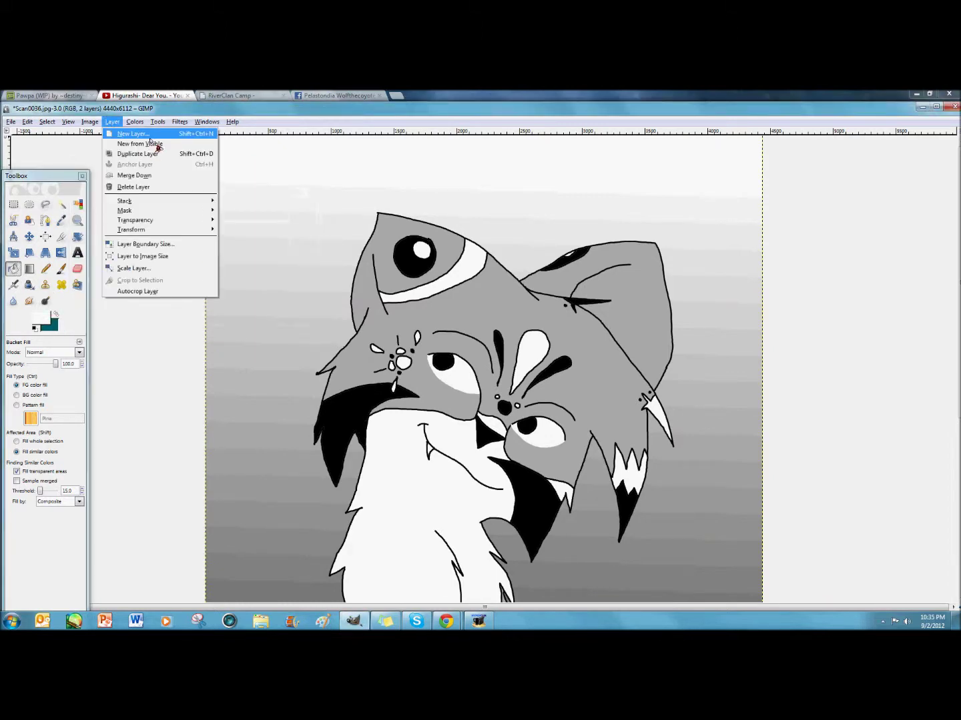
left_click(78, 220)
left_click(79, 220)
left_click(41, 381)
double_click(433, 333)
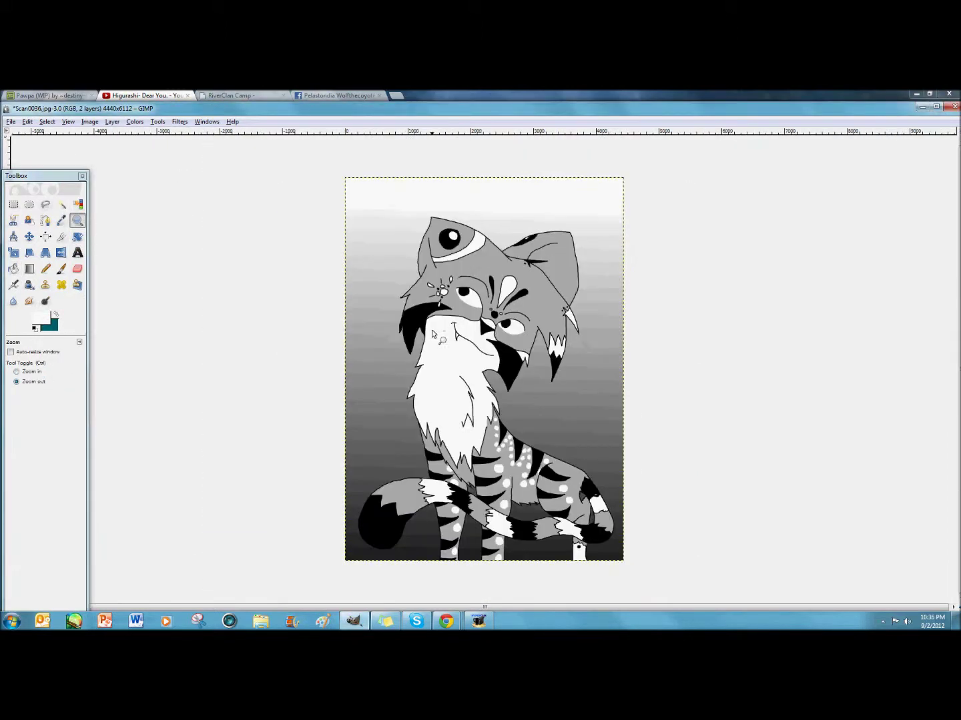
key("l")
left_click_drag(495, 203, 500, 574)
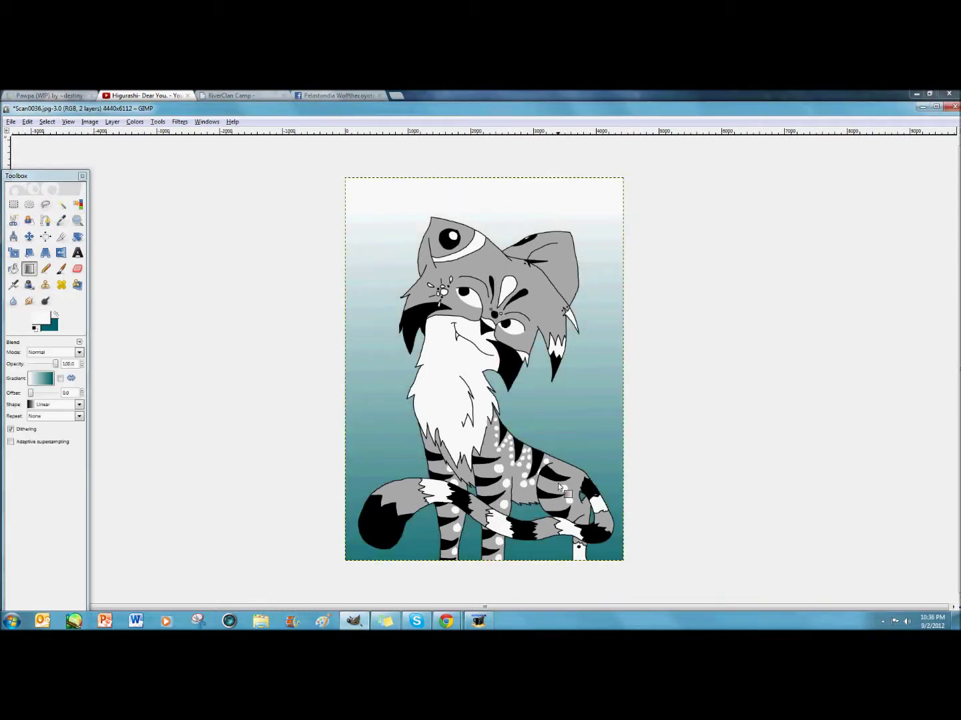
left_click_drag(500, 143, 496, 489)
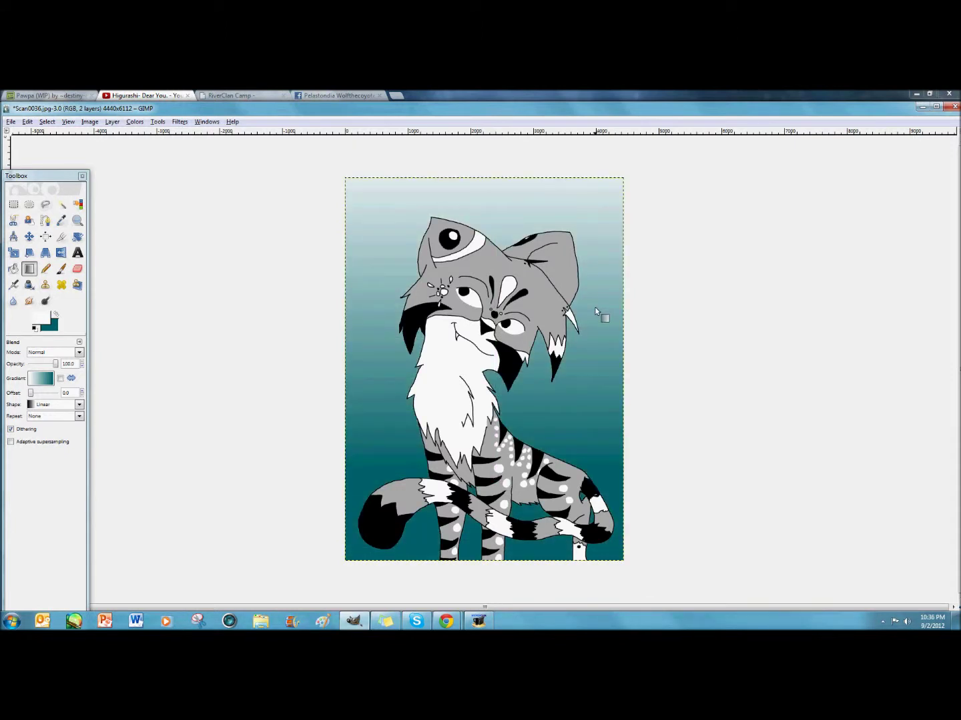
Step: Try to merge the artwork layer down into the gradient background layer
left_click(77, 220)
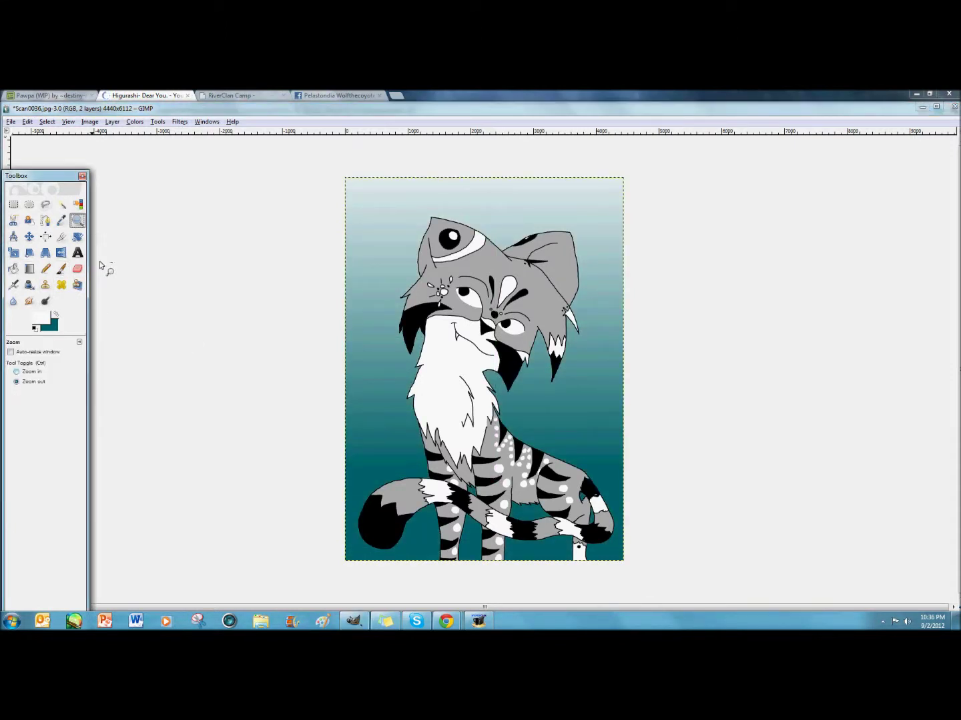
left_click(112, 127)
left_click(112, 129)
left_click(111, 122)
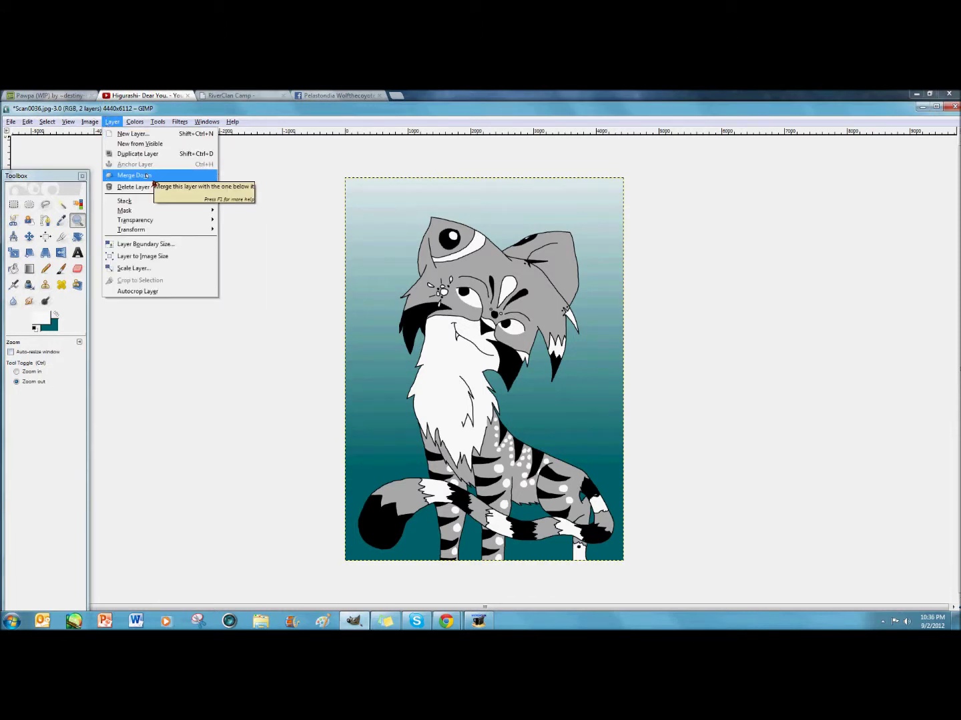
left_click(147, 175)
left_click(135, 123)
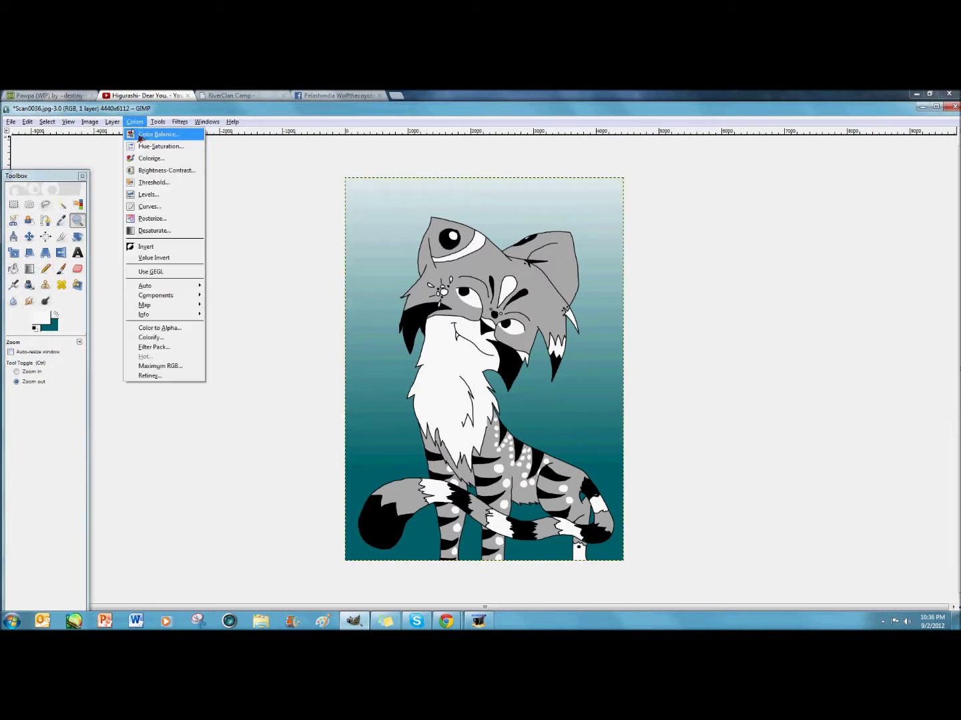
left_click(122, 135)
left_click(171, 353)
left_click(201, 375)
Step: Mix a light tan foreground colour
left_click(41, 318)
left_click(170, 268)
left_click(142, 266)
left_click(255, 324)
Step: Zoom in closely on the face around the left-hand eye and the forehead markings
left_click(30, 372)
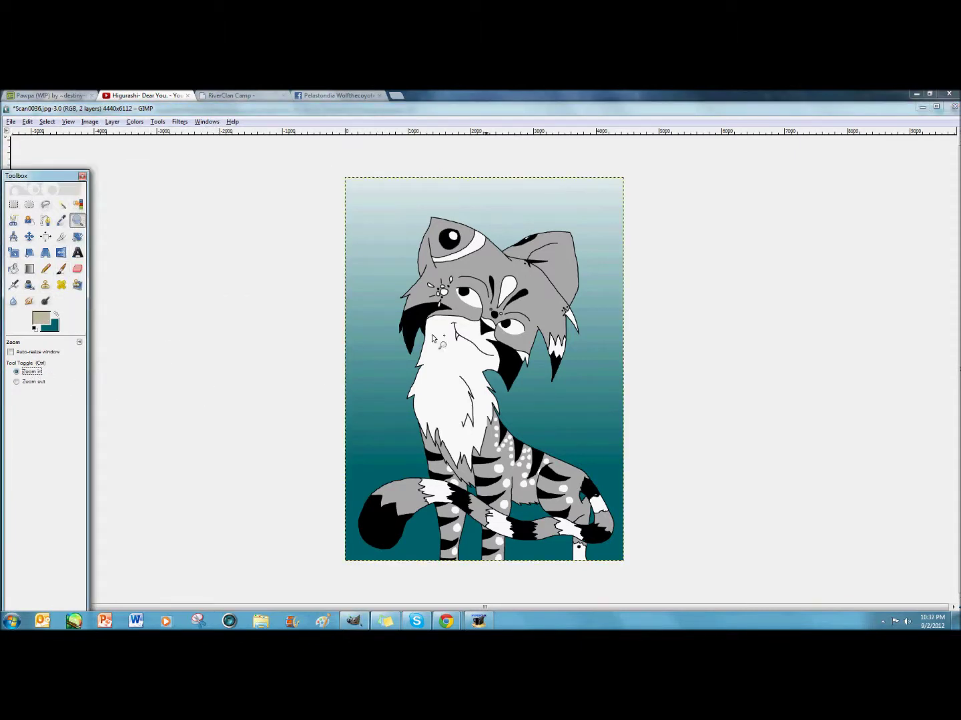
left_click(447, 304)
left_click(448, 302)
left_click(448, 304)
left_click_drag(154, 288, 518, 628)
left_click(17, 382)
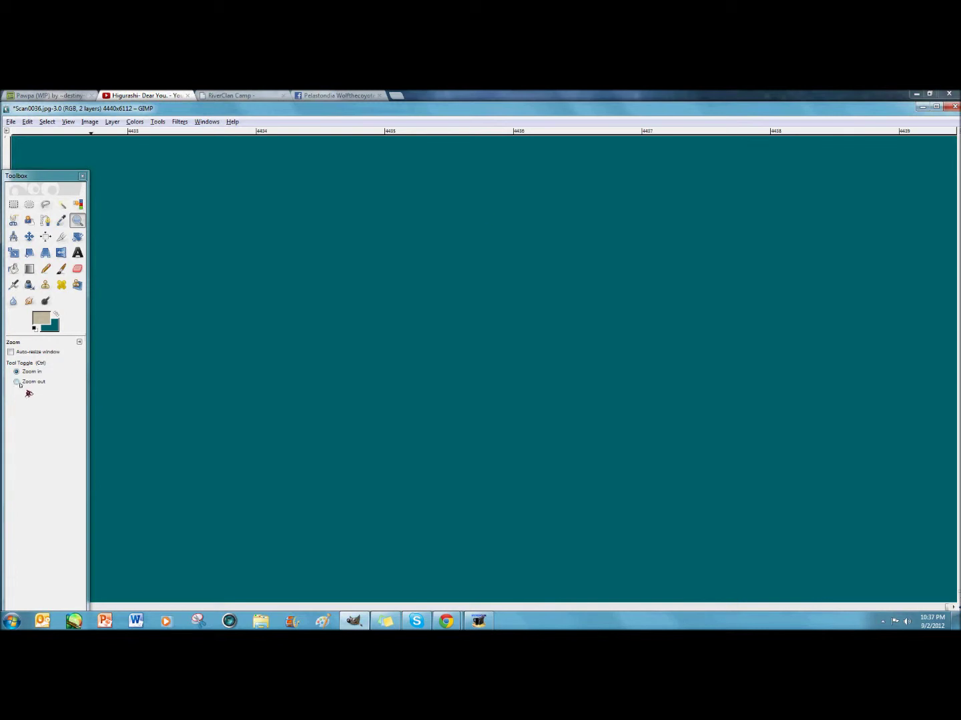
left_click(307, 339)
left_click(325, 314)
left_click(325, 315)
right_click(108, 321)
left_click(37, 374)
left_click(26, 373)
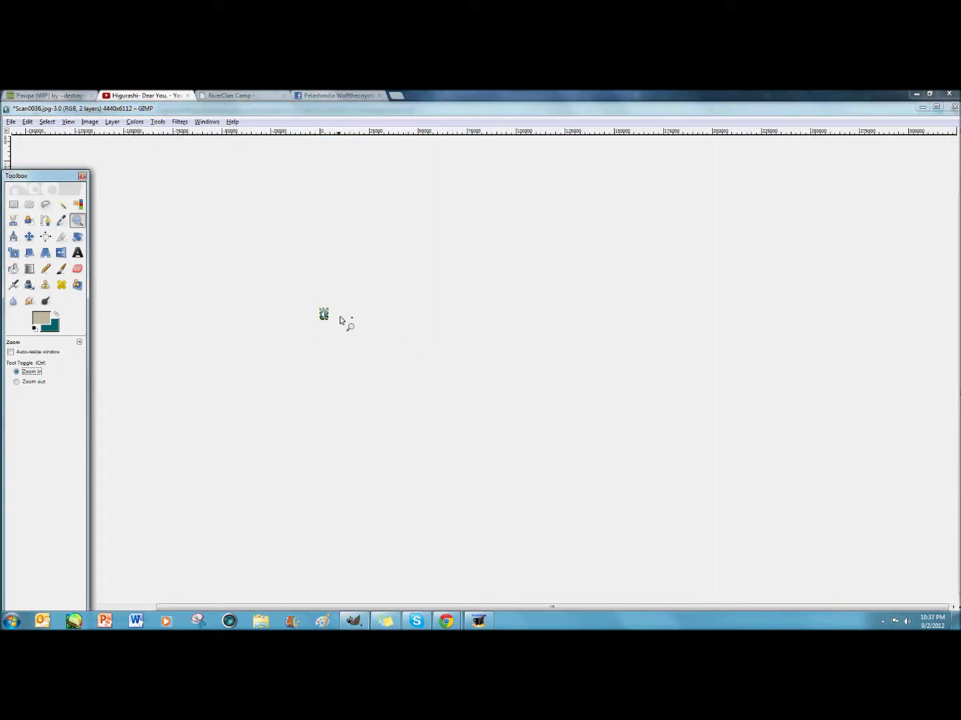
left_click(339, 319)
left_click(328, 316)
left_click(323, 310)
left_click(320, 293)
left_click(321, 292)
left_click(321, 292)
left_click(323, 297)
left_click(304, 293)
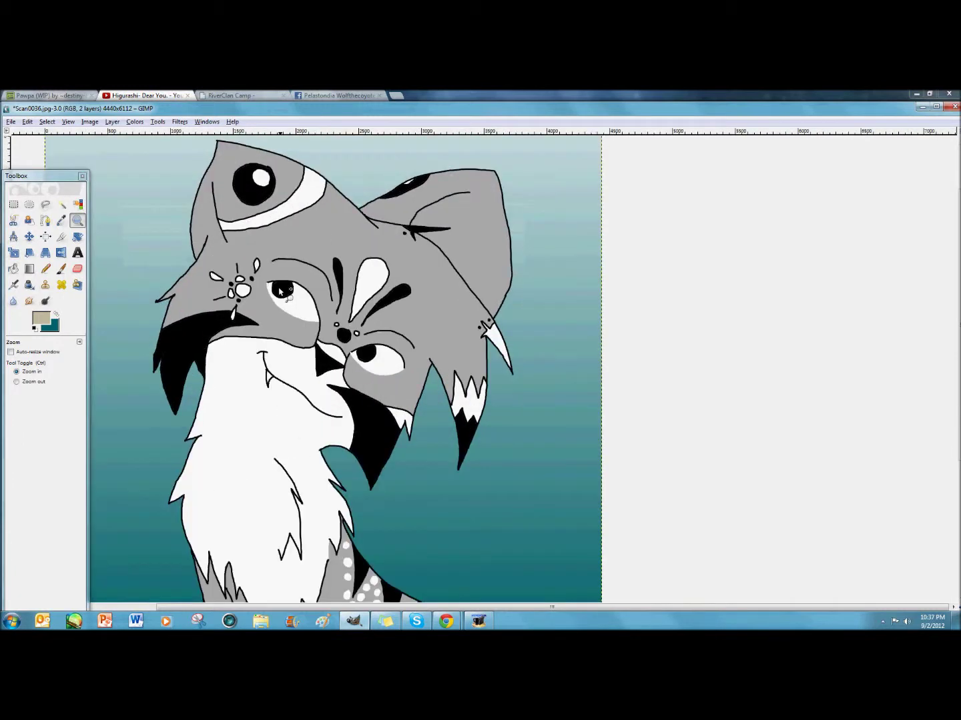
left_click(264, 333)
left_click(254, 283)
left_click(42, 383)
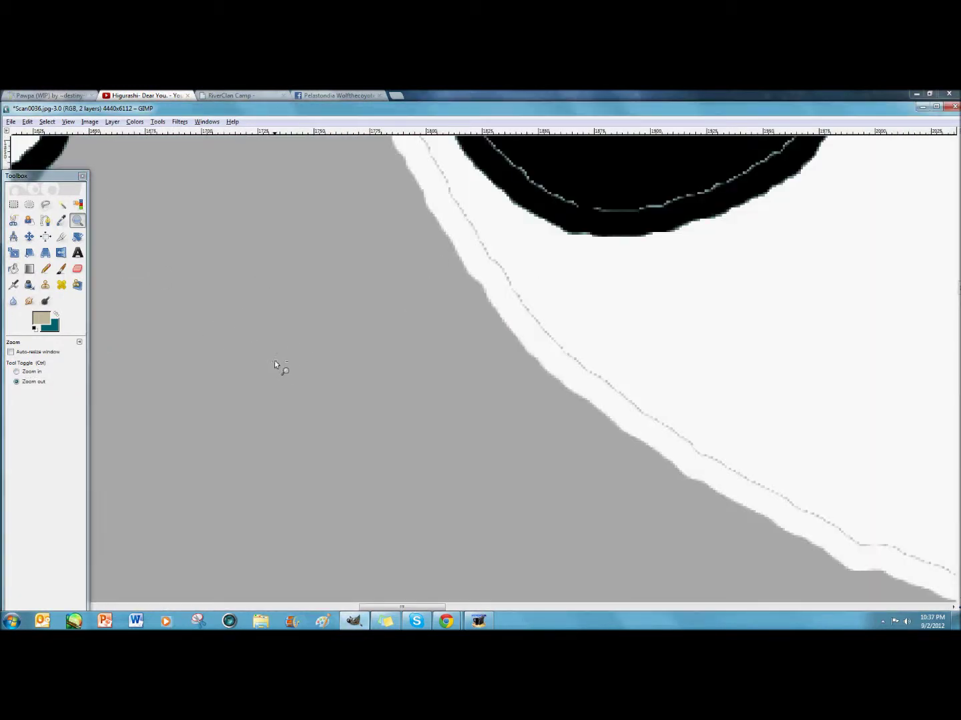
left_click_drag(273, 360, 243, 312)
left_click(29, 374)
left_click(265, 313)
left_click(269, 316)
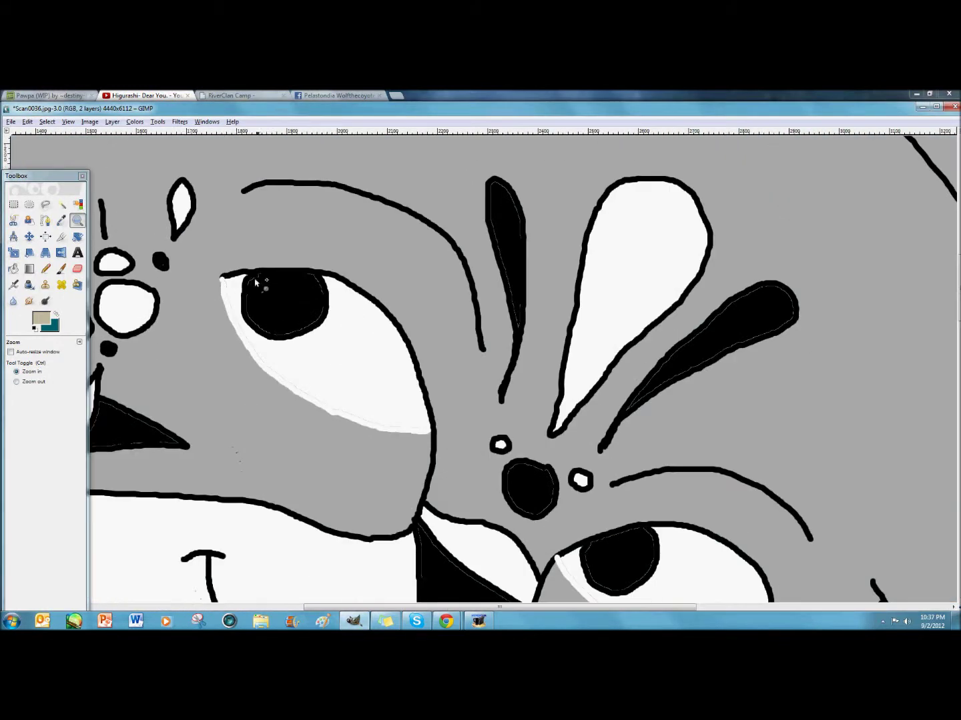
Step: Try to airbrush tan along the lower edge of the left-hand eye
left_click(14, 285)
mouse_move(229, 289)
left_mouse_down()
mouse_move(237, 327)
mouse_move(272, 369)
left_mouse_up()
left_click(26, 122)
left_click(46, 135)
Step: Paint a tan border along the lower edge of the left-hand eye with the Circle (19) paintbrush
left_click(60, 269)
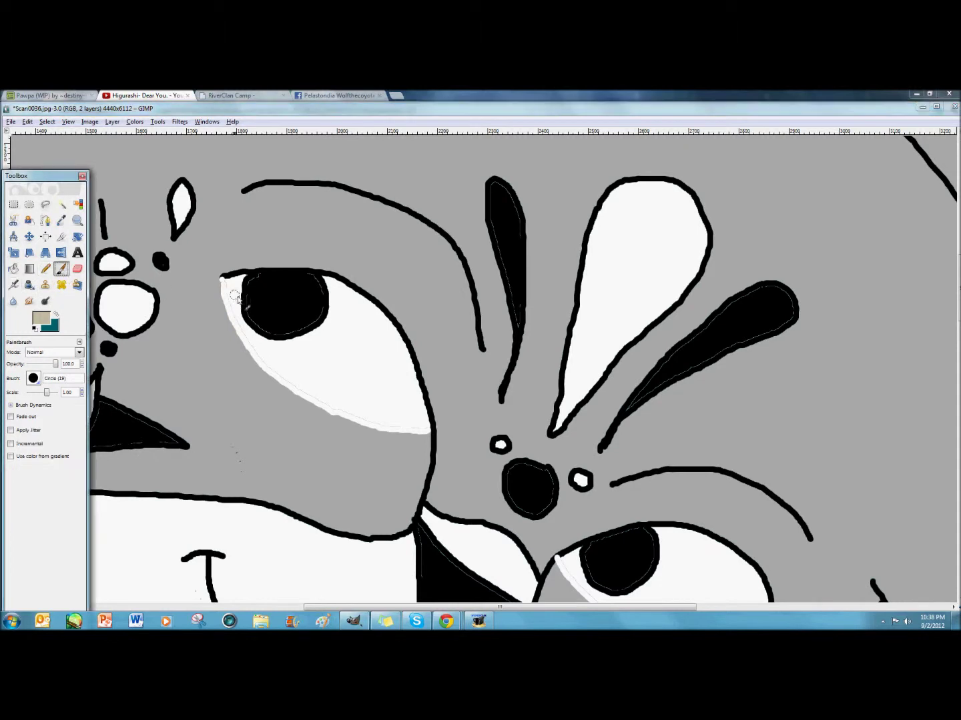
left_click_drag(280, 381, 354, 424)
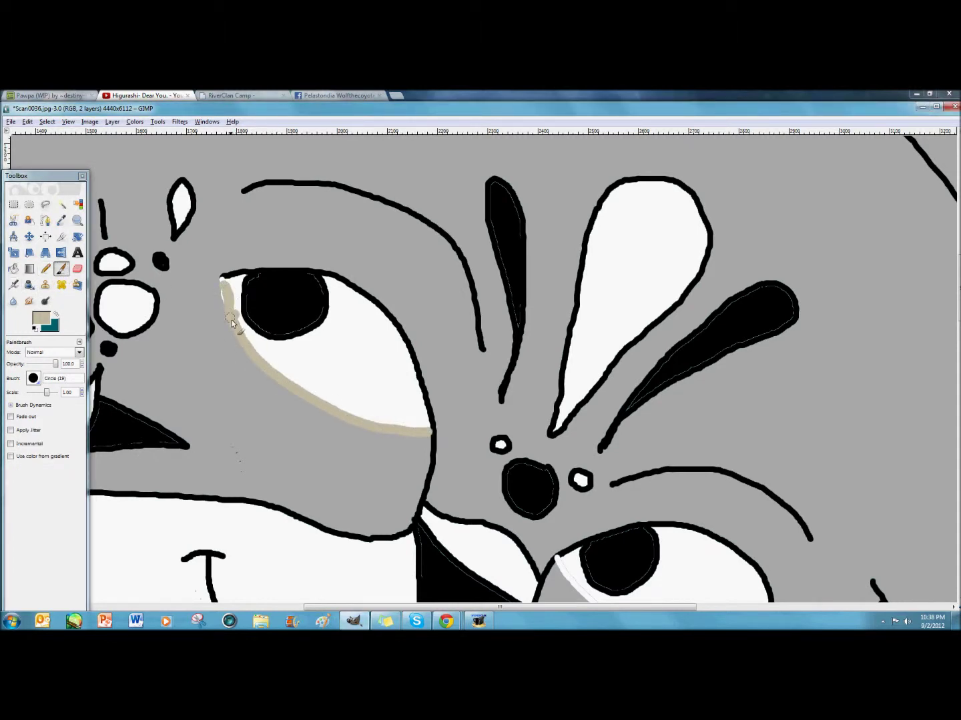
Step: Try to bucket-fill the inside of the left-hand eye with tan
left_click(13, 269)
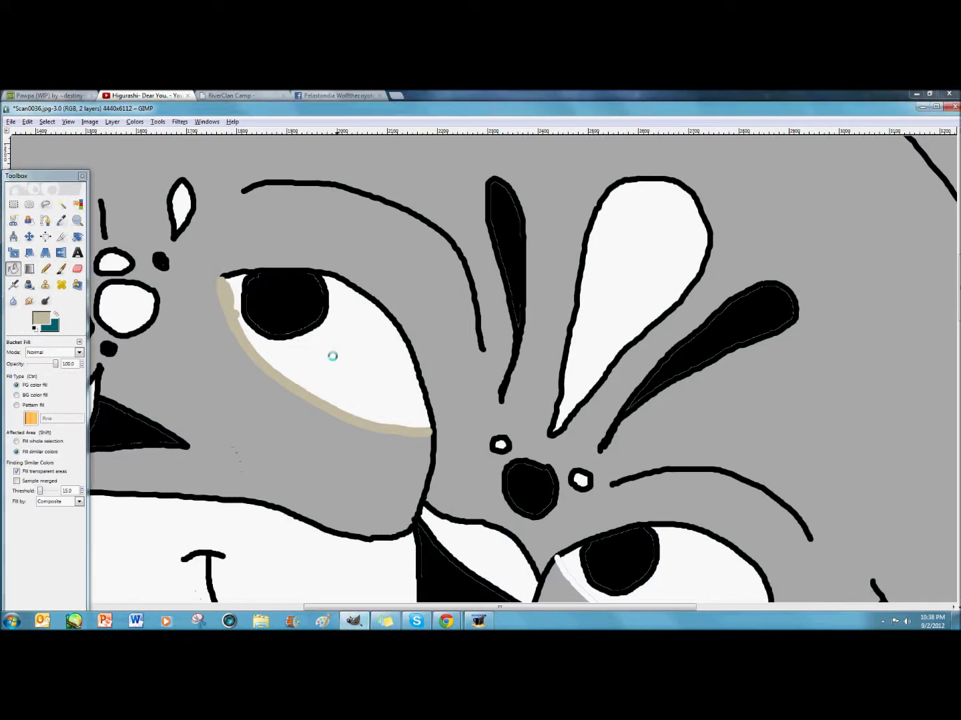
left_click(38, 122)
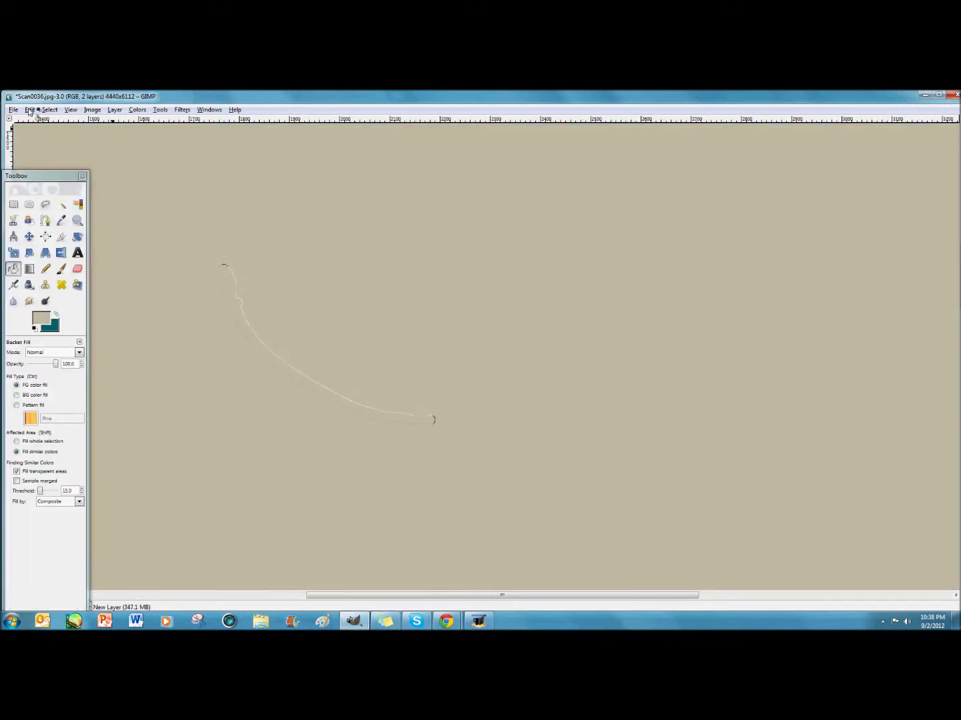
left_click(30, 109)
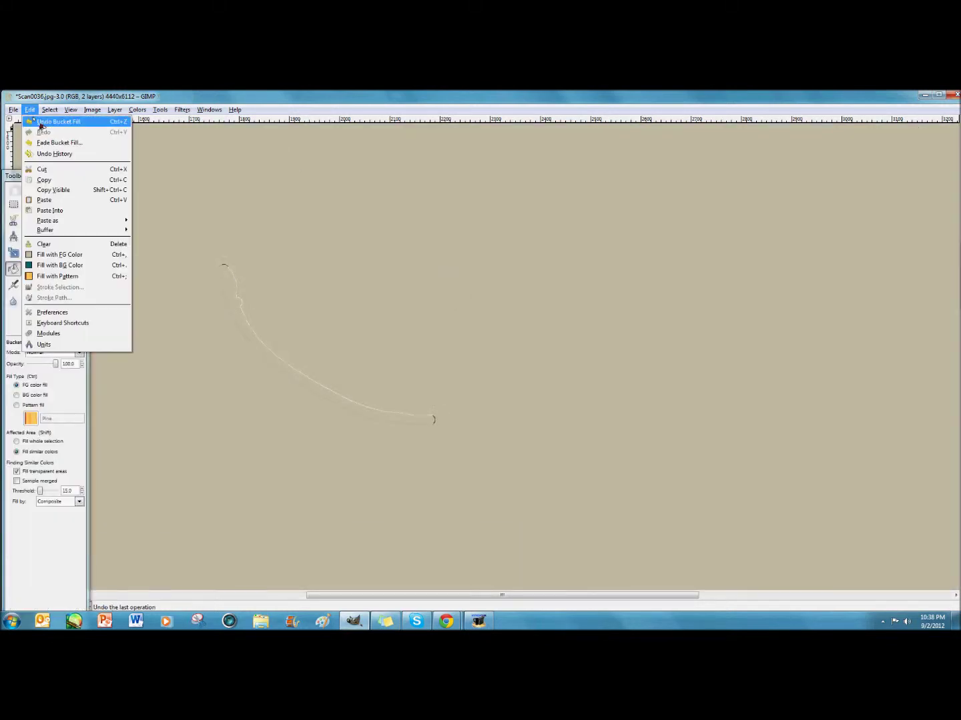
left_click(42, 129)
Step: Close the tan border along the upper edge of the left-hand eye and fill the whole eye, pupil included, with tan
key("p")
mouse_move(242, 270)
left_mouse_down()
mouse_move(273, 265)
mouse_move(379, 298)
mouse_move(404, 210)
mouse_move(328, 179)
left_mouse_up()
scroll(431, 303, "down", 3)
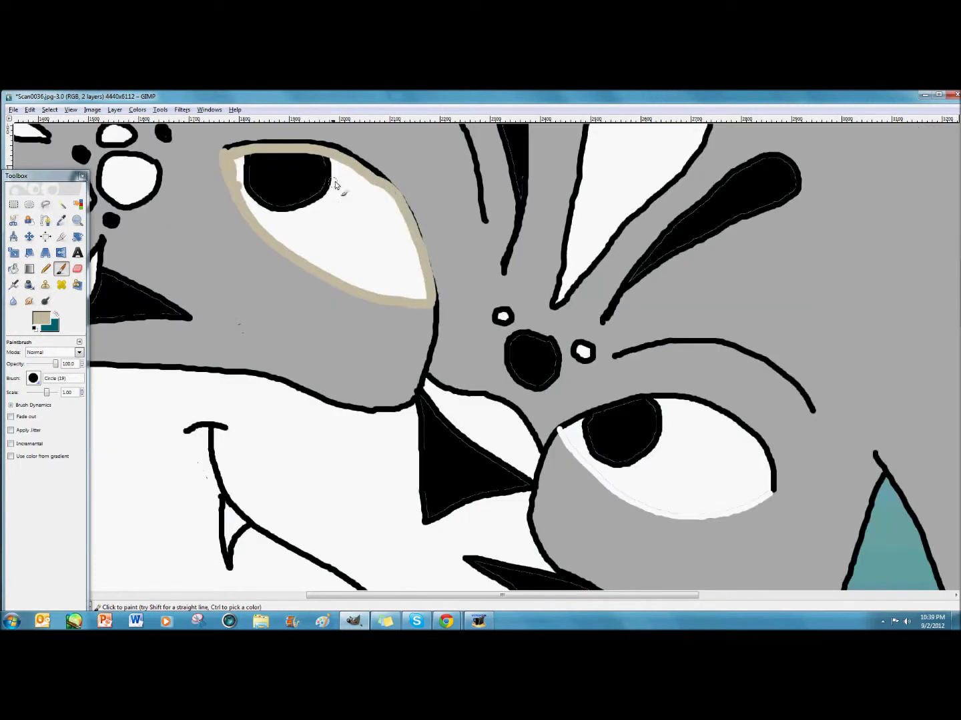
left_click(13, 268)
left_click(337, 234)
scroll(320, 253, "up", 1)
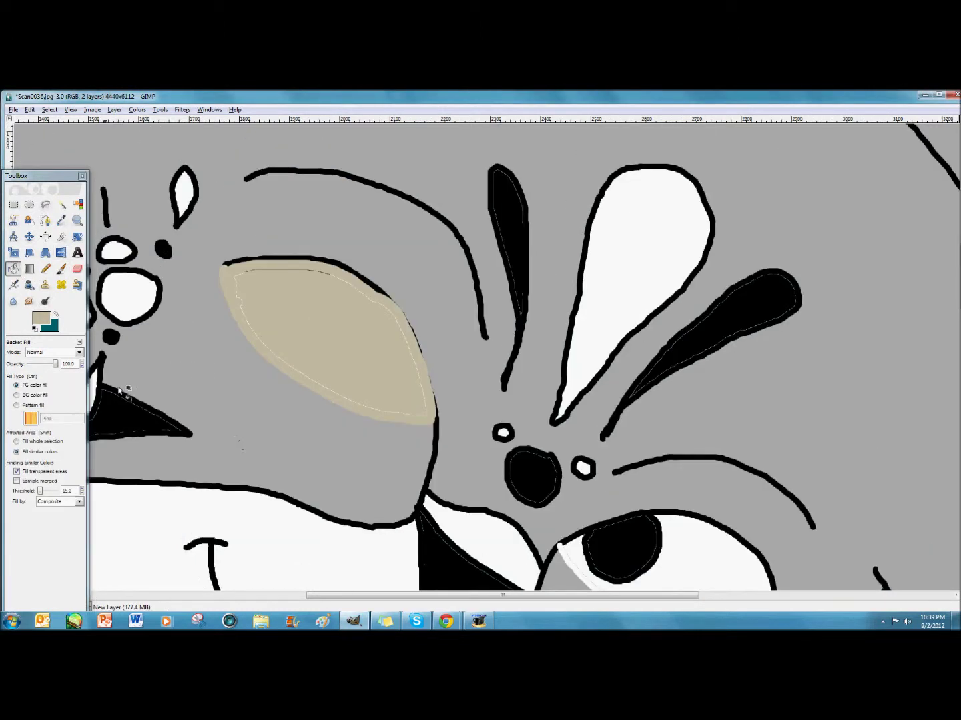
Step: Repaint the upper outline of the left-hand eye in black with the Circle (11) brush
left_click(62, 269)
left_click(41, 318)
left_click(268, 285)
left_click(251, 322)
left_click(34, 378)
left_click(107, 417)
mouse_move(327, 265)
left_mouse_down()
mouse_move(365, 282)
mouse_move(407, 322)
mouse_move(438, 437)
left_mouse_up()
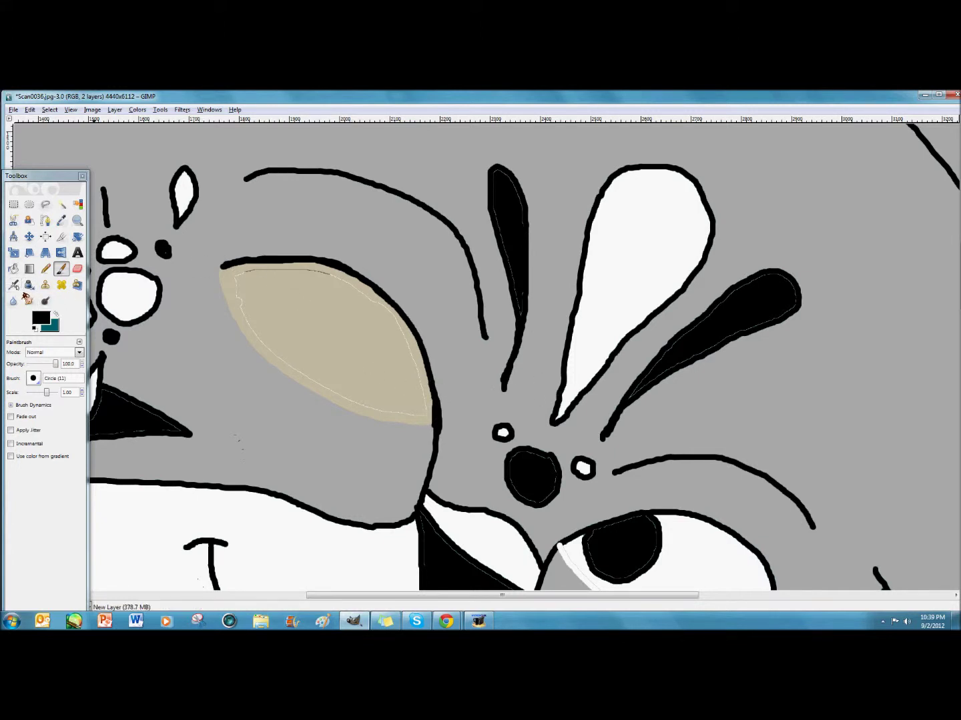
Step: Mix a darker tan, paint a wavy shading line across the left-hand eye and fill the area above it
left_click(41, 319)
left_click(228, 285)
left_click_drag(146, 261, 136, 262)
left_click(225, 283)
left_click(250, 321)
left_click(251, 323)
mouse_move(246, 268)
left_mouse_down()
mouse_move(280, 333)
mouse_move(415, 403)
left_mouse_up()
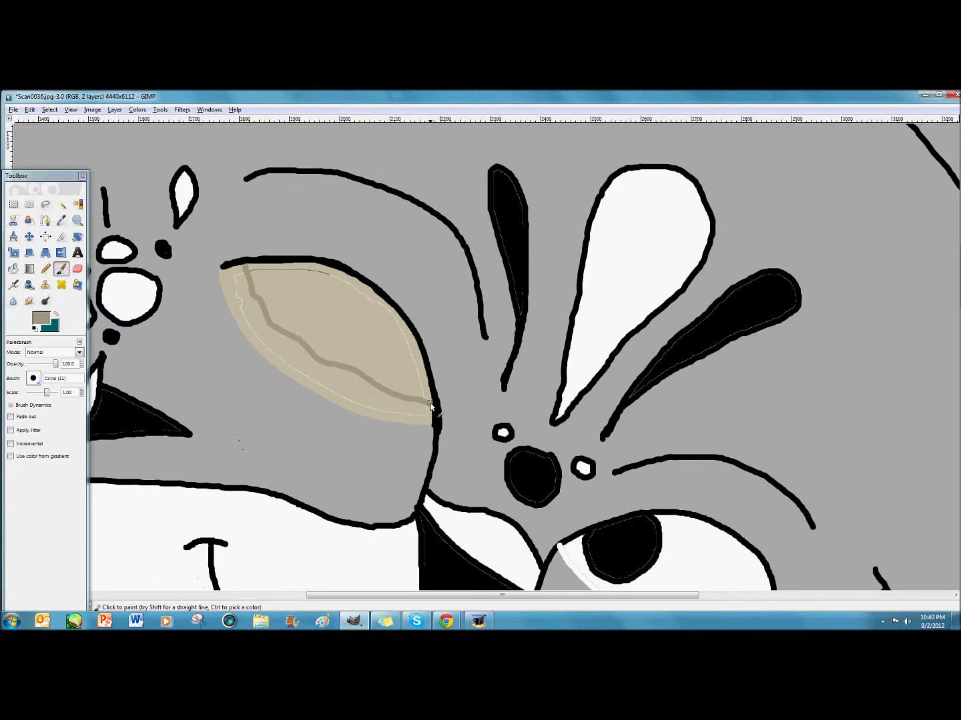
key("shift+b")
left_click(364, 321)
Step: Darken the tan further, paint a second wavy line higher in the eye and fill the area above that line
left_click(41, 318)
left_click_drag(136, 265, 121, 258)
left_click(249, 324)
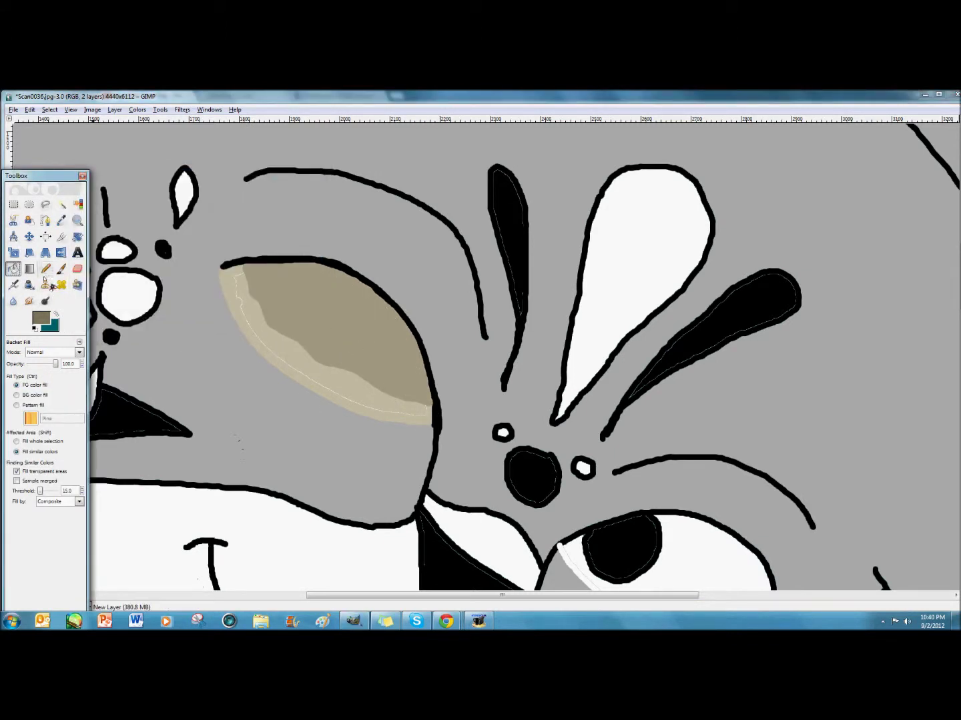
left_click(62, 269)
left_click_drag(283, 268, 359, 323)
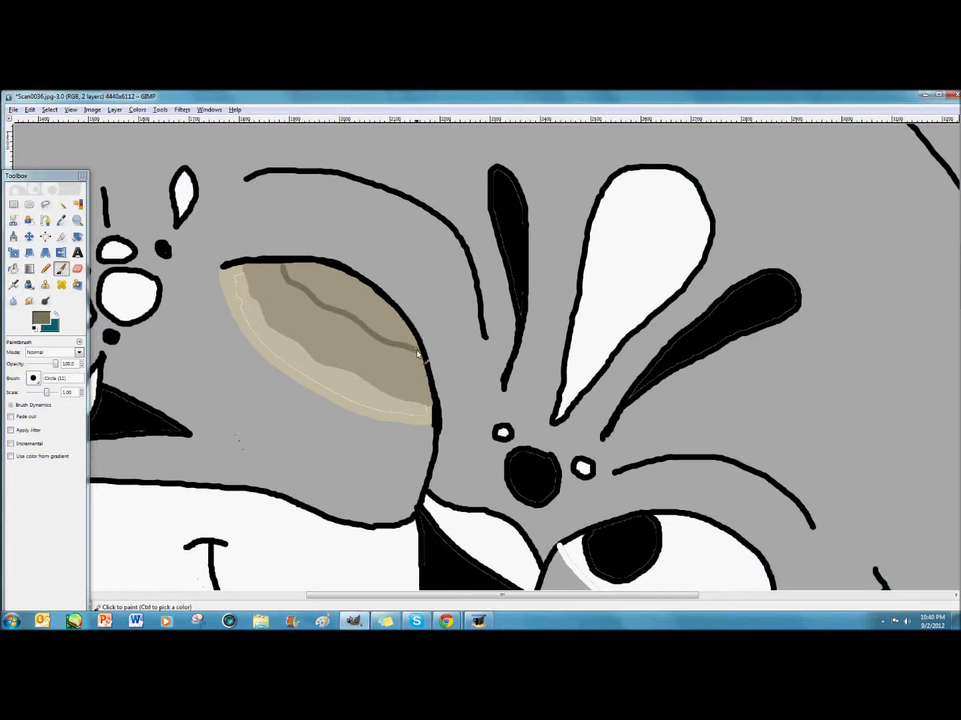
key("shift+b")
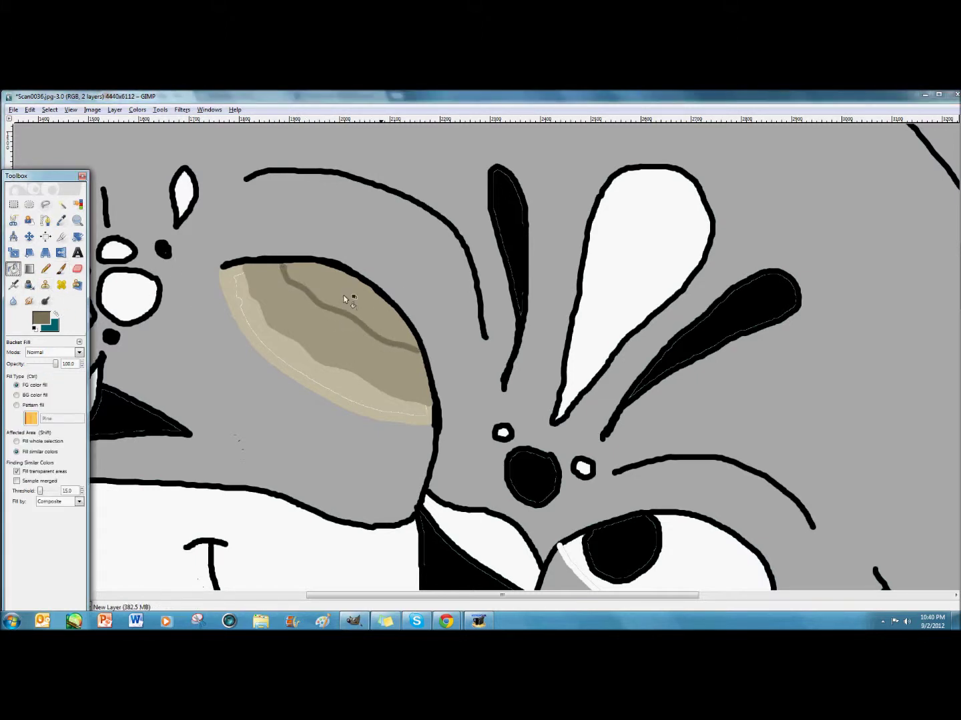
left_click(408, 327)
Step: Smudge the boundaries between the three tan tones in the eye with the Circle (19) brush to blend them
left_click(29, 301)
left_click(33, 378)
left_click(277, 274)
left_click_drag(356, 337, 363, 312)
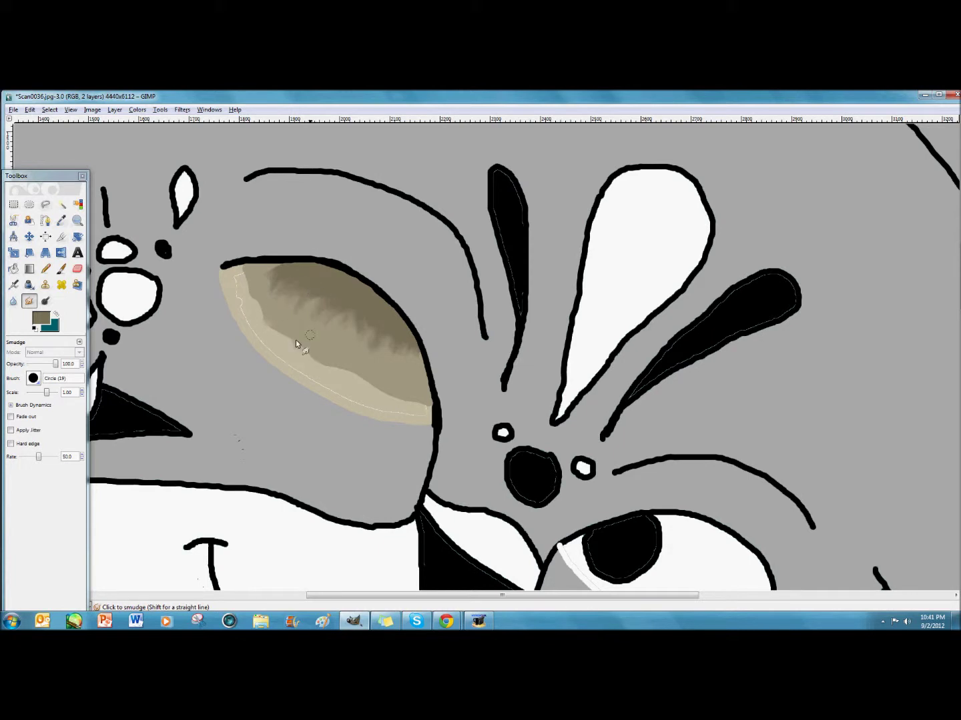
mouse_move(274, 270)
left_mouse_down()
mouse_move(229, 279)
mouse_move(263, 284)
left_mouse_up()
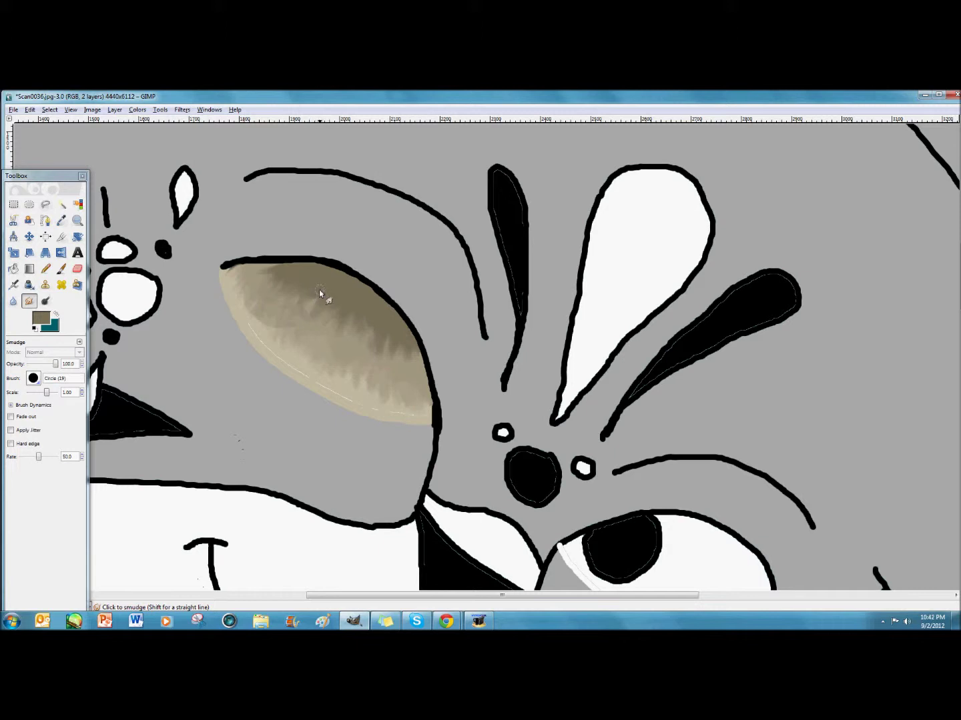
Step: Paint a solid black pupil in the shaded eye, hanging from the upper lid
left_click(62, 269)
left_click(41, 318)
left_click(248, 284)
left_click(251, 321)
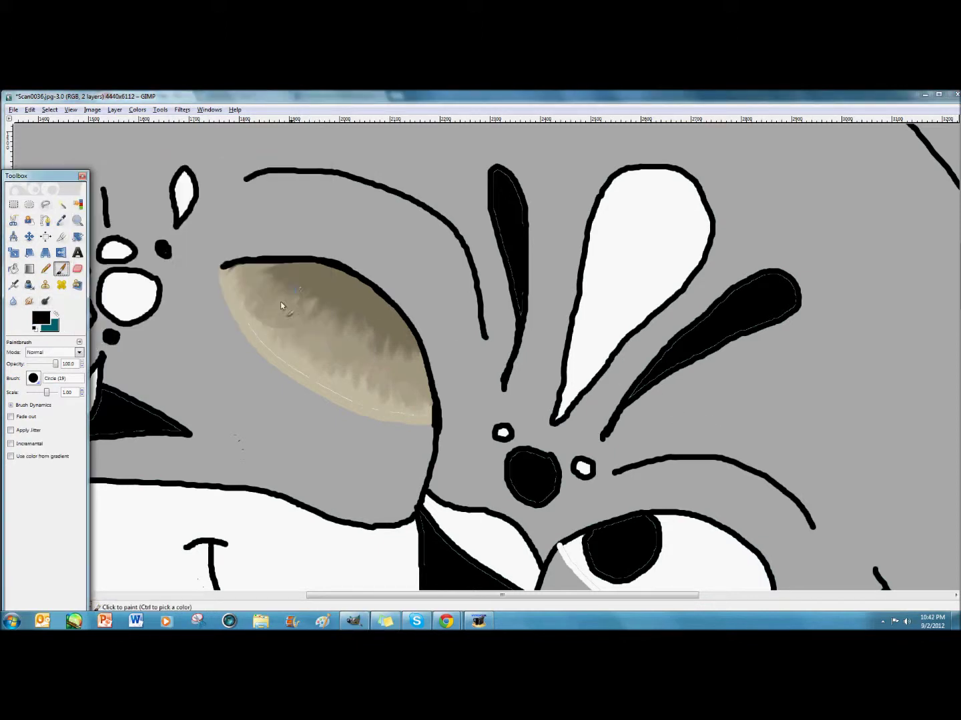
mouse_move(251, 267)
left_mouse_down()
mouse_move(251, 319)
mouse_move(283, 329)
mouse_move(315, 316)
mouse_move(321, 273)
mouse_move(311, 264)
mouse_move(267, 266)
mouse_move(250, 280)
mouse_move(261, 317)
mouse_move(308, 321)
mouse_move(319, 273)
mouse_move(259, 271)
mouse_move(299, 275)
mouse_move(303, 317)
mouse_move(256, 303)
mouse_move(309, 277)
mouse_move(290, 290)
mouse_move(269, 272)
mouse_move(270, 309)
mouse_move(309, 312)
left_mouse_up()
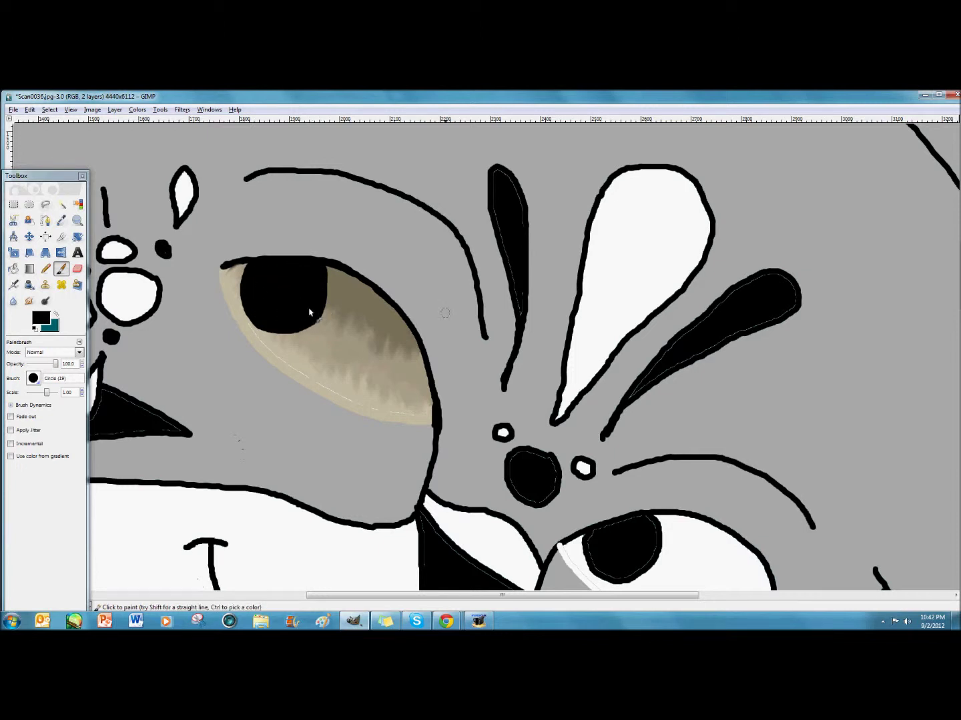
Step: Try a light grey airbrushed highlight across the shaded tan area of the left-hand eye, and undo it
left_click(41, 318)
left_click(231, 299)
left_click(251, 322)
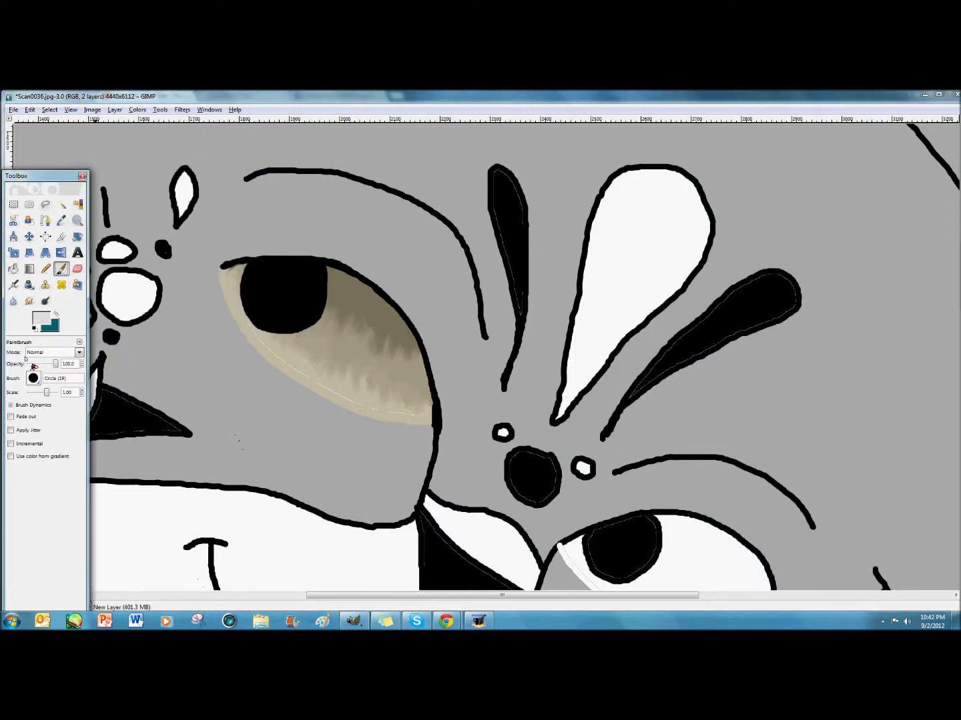
left_click(16, 285)
left_click_drag(345, 303, 407, 381)
left_click(30, 110)
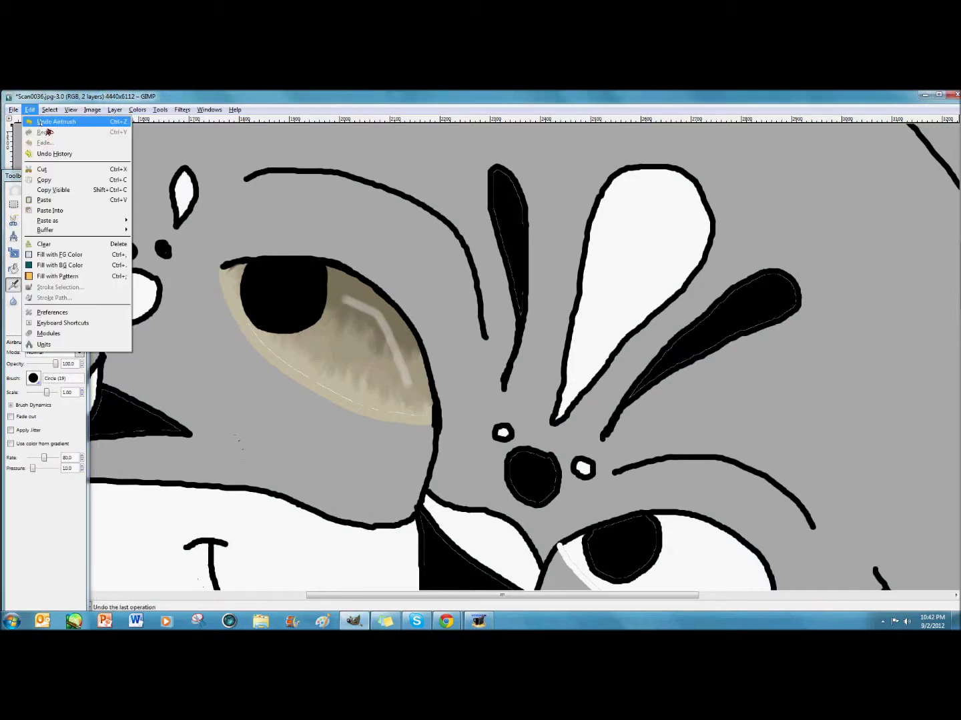
left_click(47, 123)
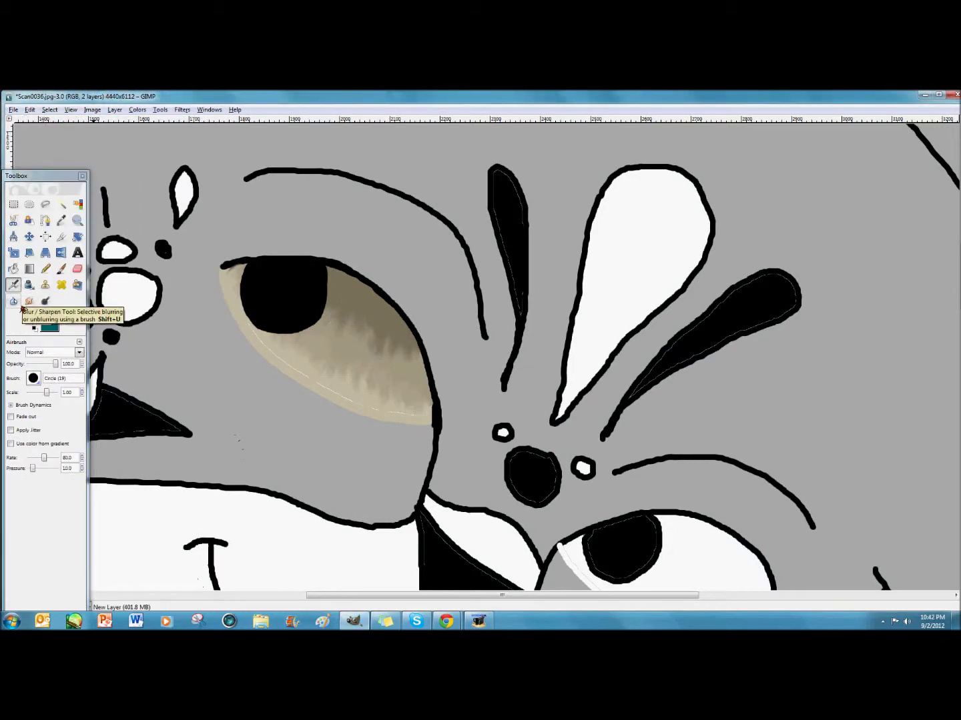
Step: Try lightening the shaded left-hand eye with Dodge strokes in the midtones, and undo them
left_click(45, 302)
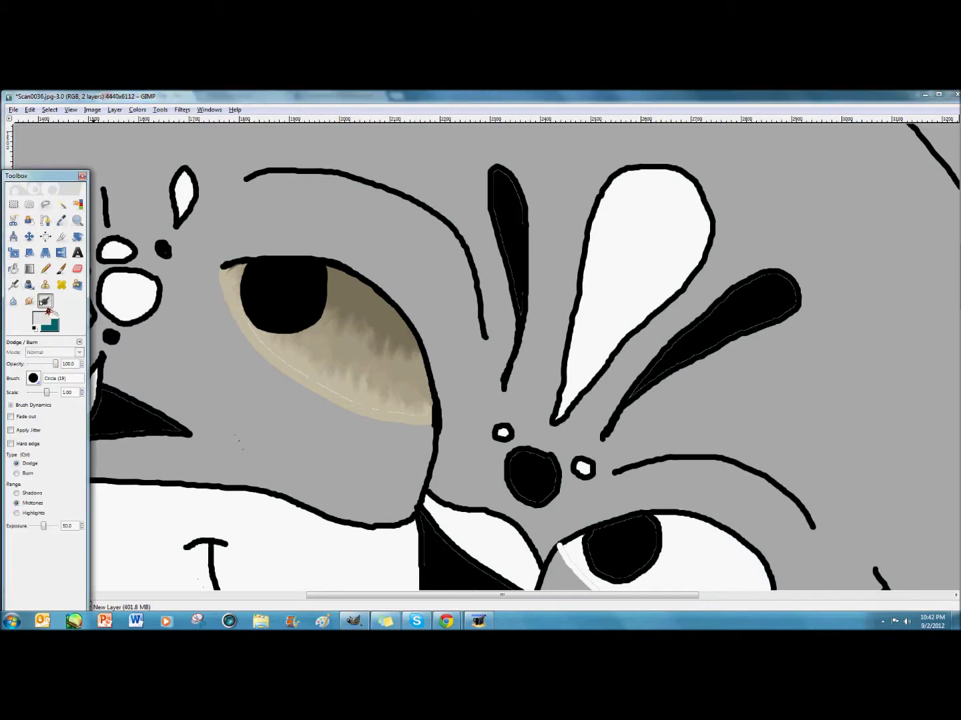
mouse_move(364, 315)
left_mouse_down()
mouse_move(390, 376)
mouse_move(329, 343)
left_mouse_up()
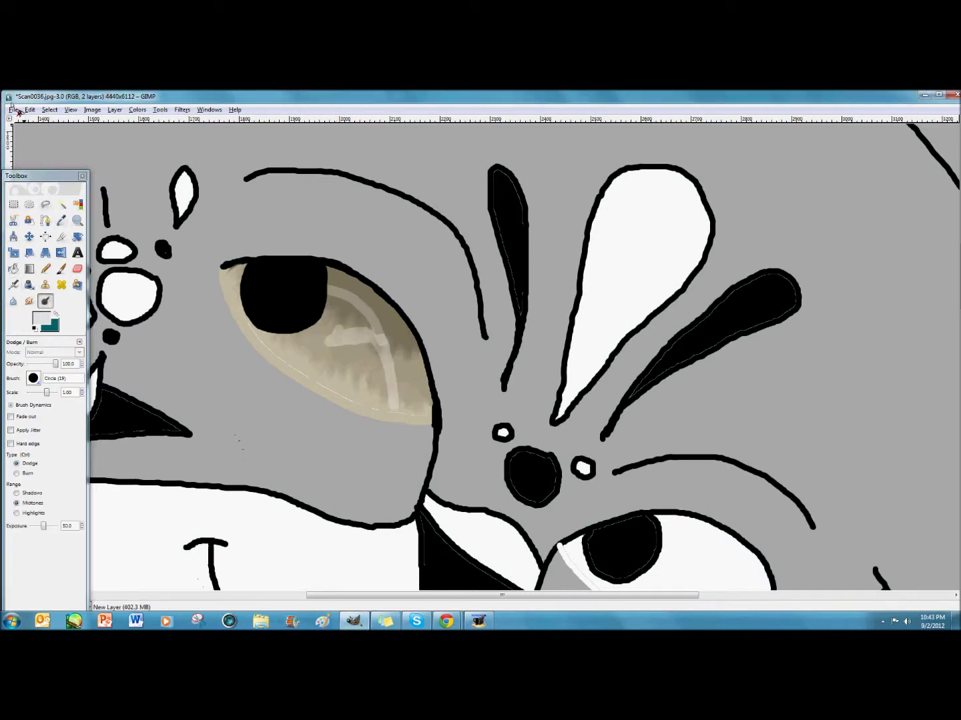
left_click(30, 110)
left_click(39, 120)
left_click(31, 111)
left_click(40, 120)
Step: Outline the right-hand eye along its inner edge in the light tan and fill its white area with the same colour
left_click_drag(830, 511, 627, 313)
left_click(44, 321)
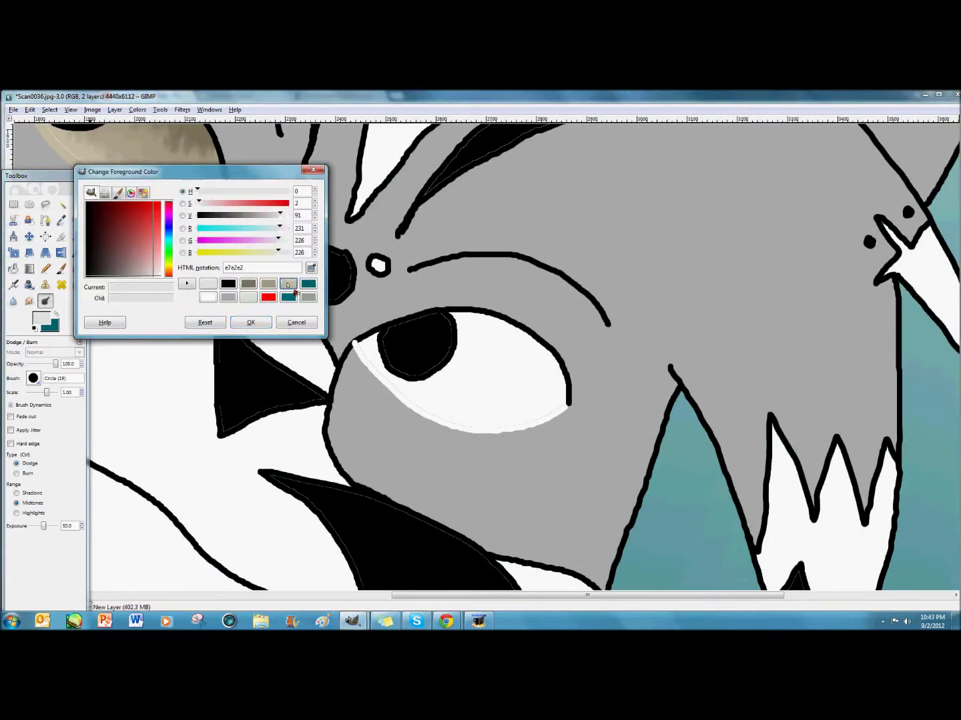
left_click(289, 284)
left_click(251, 322)
key("p")
mouse_move(359, 348)
left_mouse_down()
mouse_move(422, 414)
mouse_move(479, 435)
mouse_move(556, 423)
mouse_move(567, 411)
mouse_move(552, 361)
mouse_move(500, 326)
mouse_move(453, 315)
mouse_move(357, 345)
left_mouse_up()
left_click(14, 268)
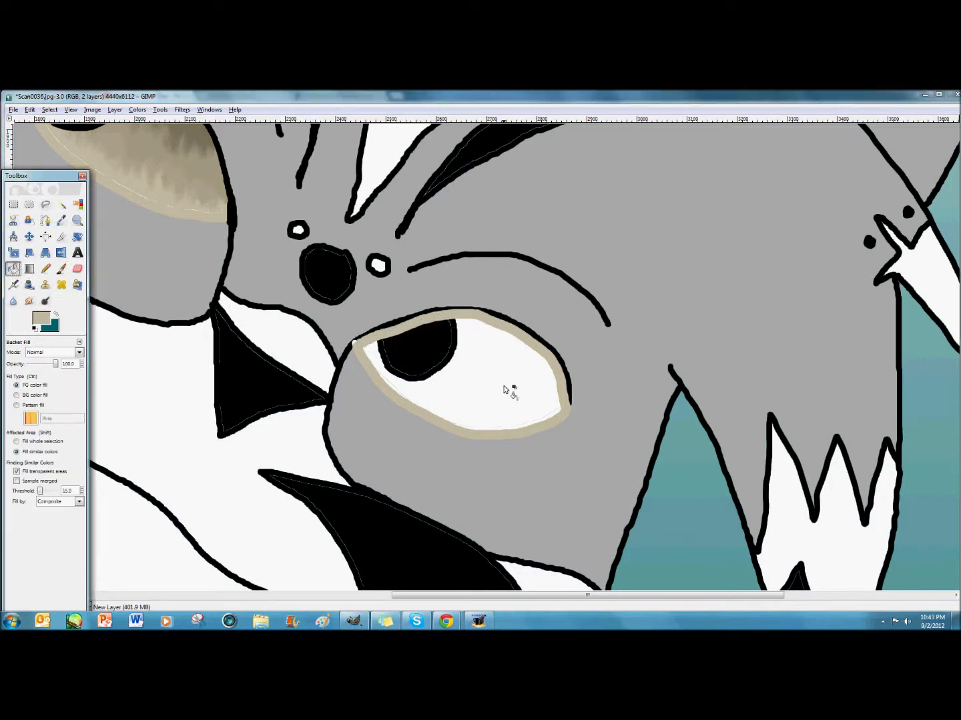
left_click(510, 391)
Step: Repaint the upper lid line of the right-hand eye in black with the Circle (11) brush, undoing the first stroke
left_click(41, 319)
left_click(248, 285)
left_click(251, 322)
left_click(33, 378)
left_click(100, 408)
left_click_drag(345, 359, 365, 335)
left_click(29, 110)
left_click(41, 123)
mouse_move(445, 313)
left_mouse_down()
mouse_move(497, 317)
mouse_move(571, 377)
left_mouse_up()
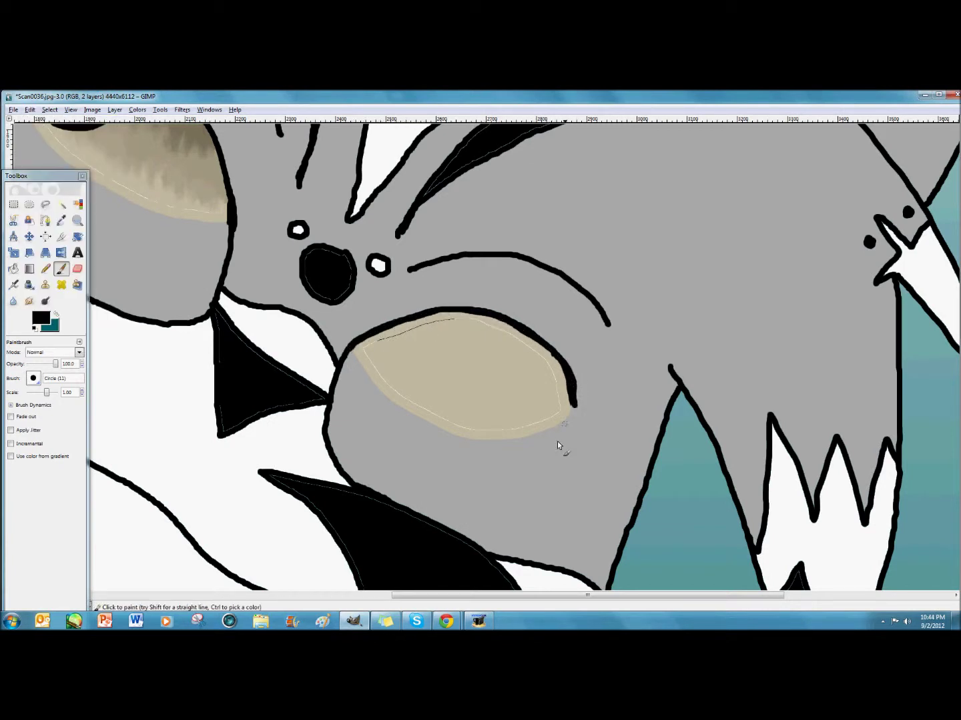
left_click_drag(553, 356, 513, 328)
scroll(367, 344, "up", 3)
scroll(366, 344, "down", 3)
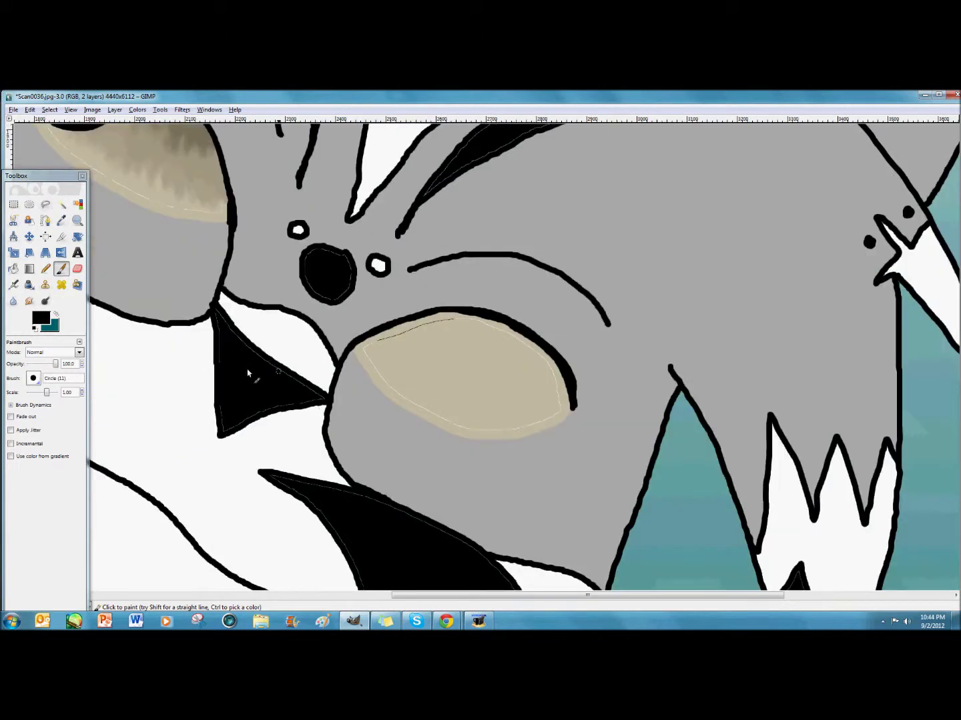
left_click(39, 318)
left_click(289, 286)
left_click_drag(381, 340, 474, 397)
left_click(297, 322)
key("ctrl+z")
Step: Paint a wavy shading line across the right-hand eye in the darker tan a79d86 and fill the area above it
left_click(40, 318)
left_click(288, 285)
left_click(251, 322)
mouse_move(379, 340)
left_mouse_down()
mouse_move(430, 378)
mouse_move(524, 399)
mouse_move(565, 398)
left_mouse_up()
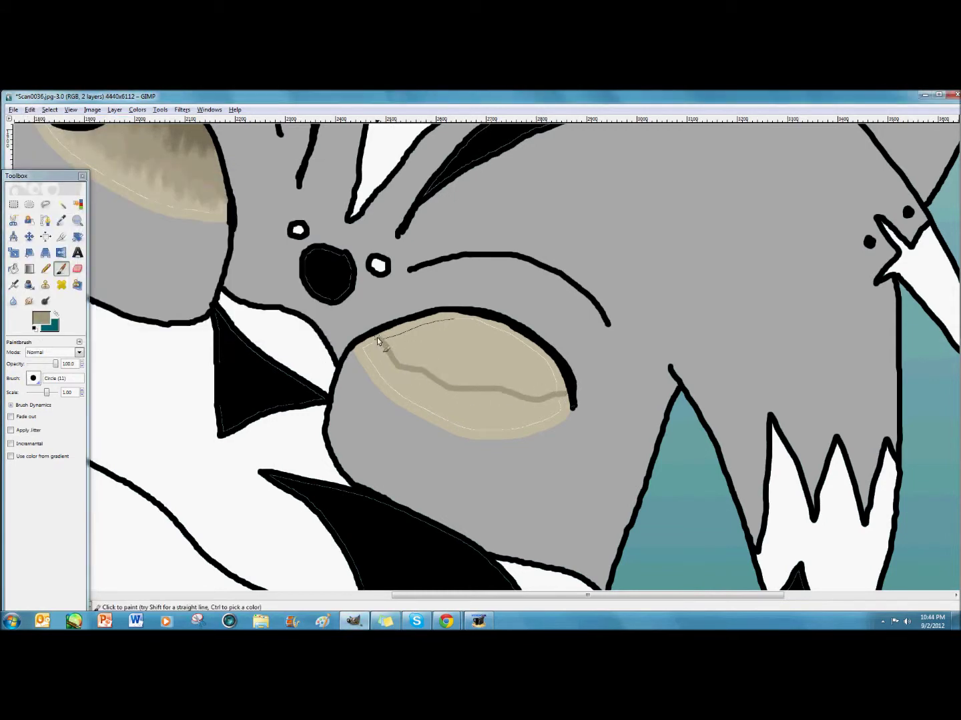
left_click(14, 269)
left_click(482, 372)
Step: Paint a second wavy line higher in the right-hand eye in the darkest tan and fill the area above that line
left_click(39, 319)
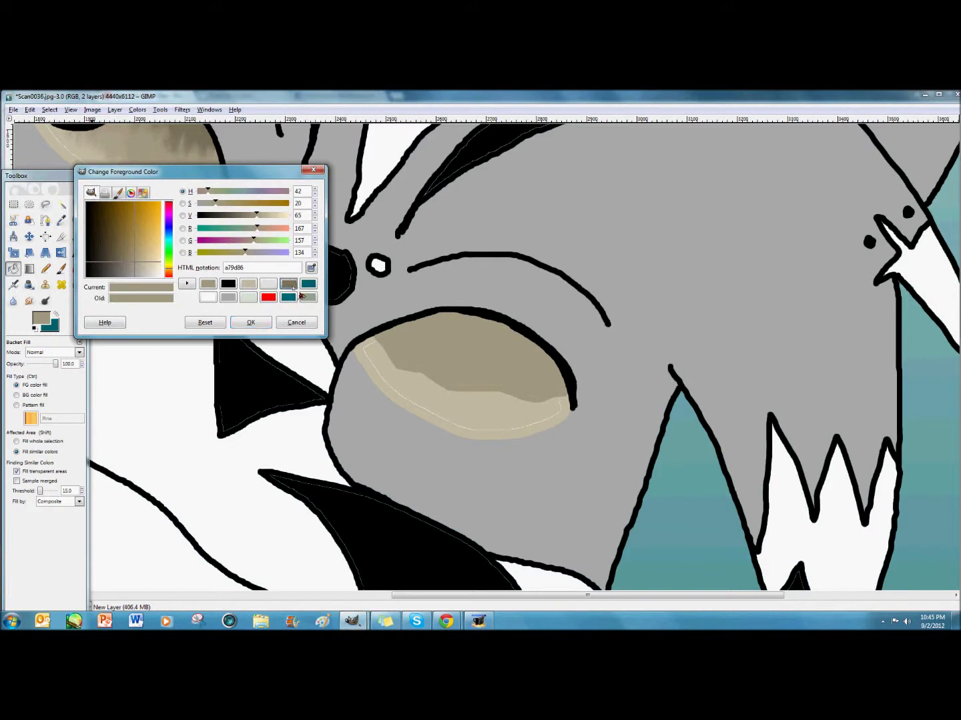
left_click(300, 296)
key("Return")
key("p")
mouse_move(407, 325)
left_mouse_down()
mouse_move(459, 351)
mouse_move(554, 367)
left_mouse_up()
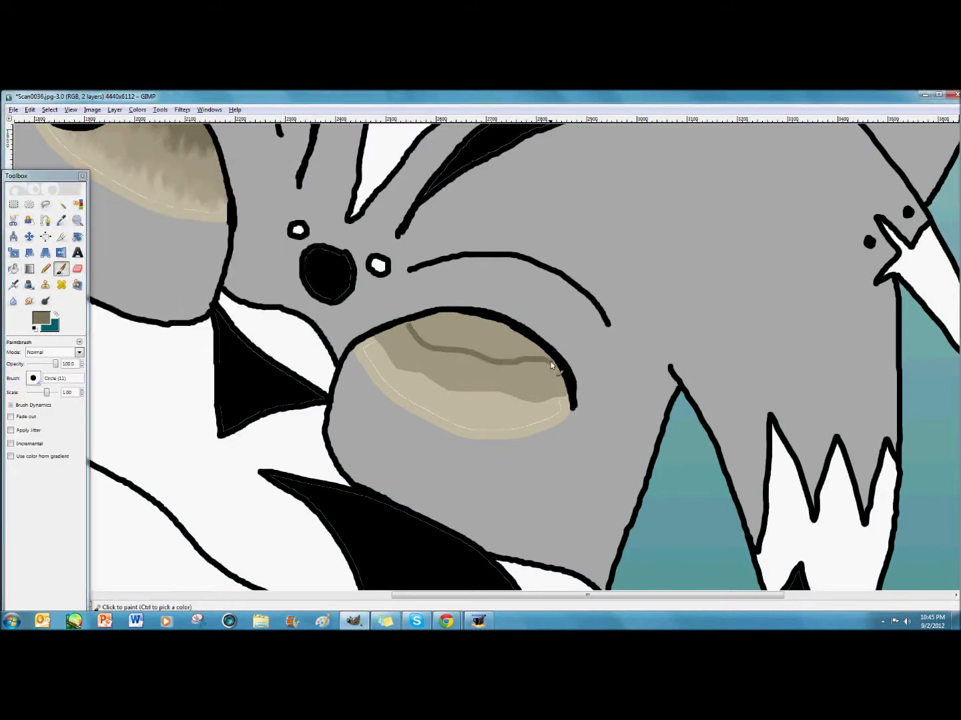
left_click(14, 269)
left_click(476, 336)
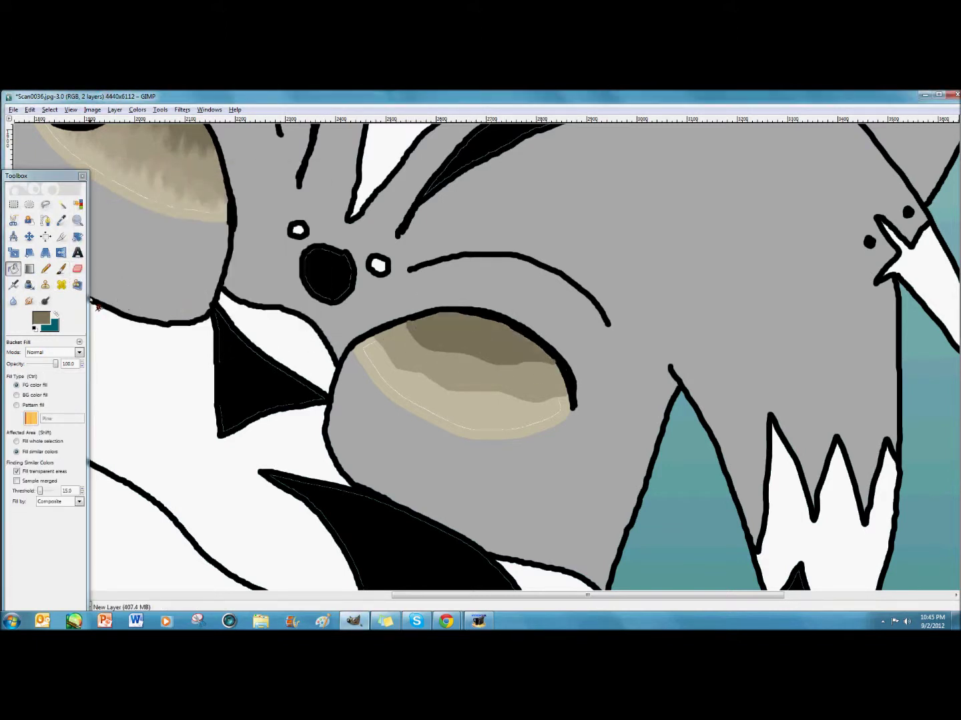
Step: Smudge the boundaries between the three tan tones in the right-hand eye with the Circle (11) brush
left_click(29, 301)
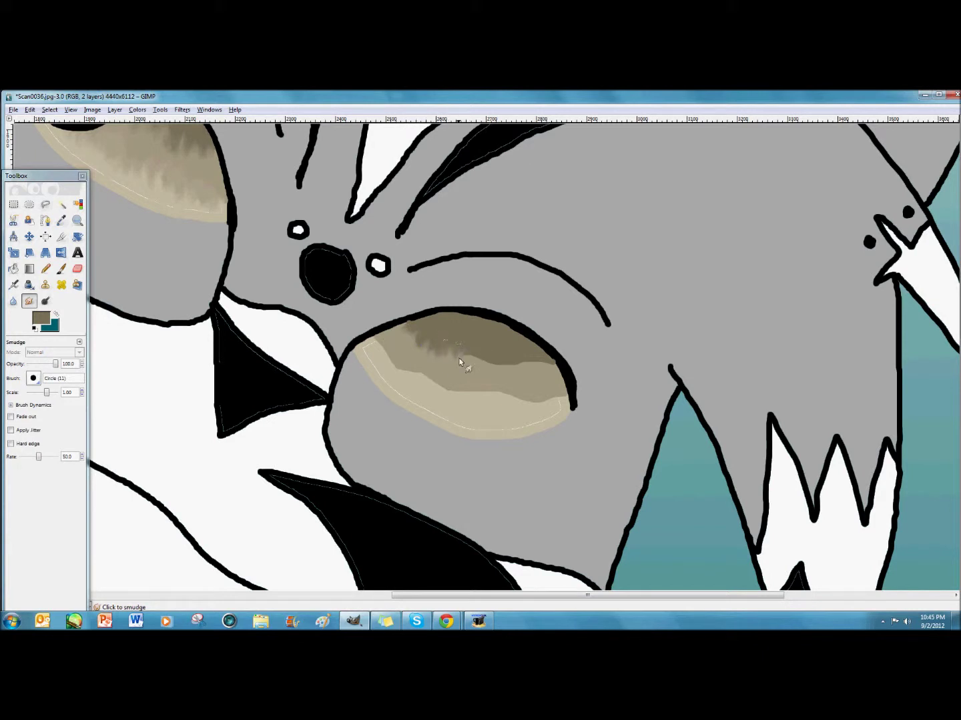
left_click_drag(546, 366, 536, 381)
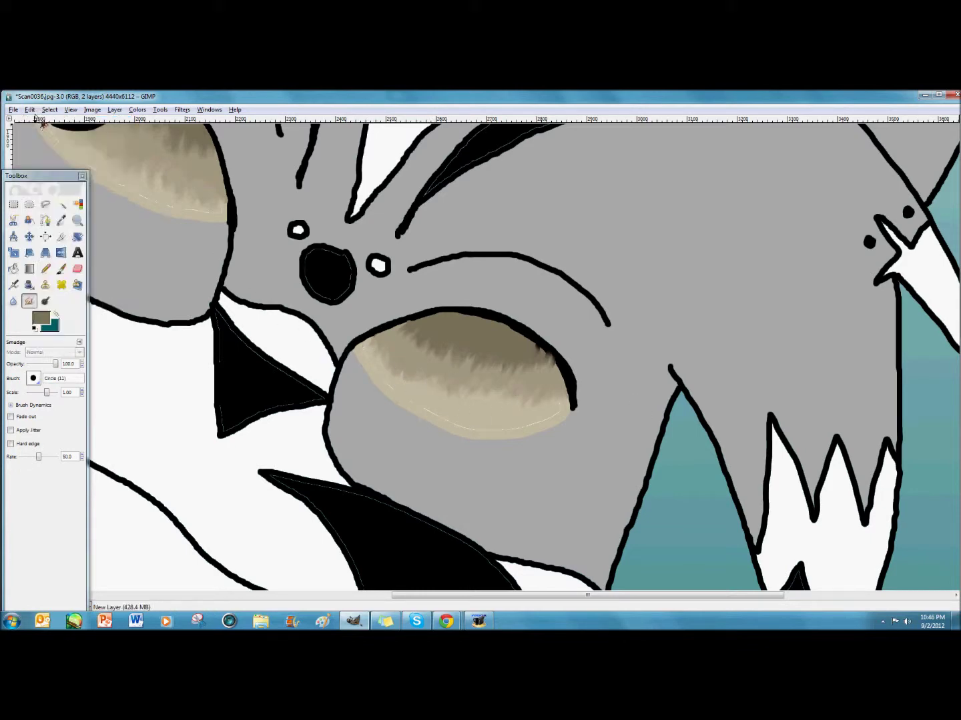
Step: Undo the latest smudge strokes along the lower tone boundary of the right-hand eye
key("m")
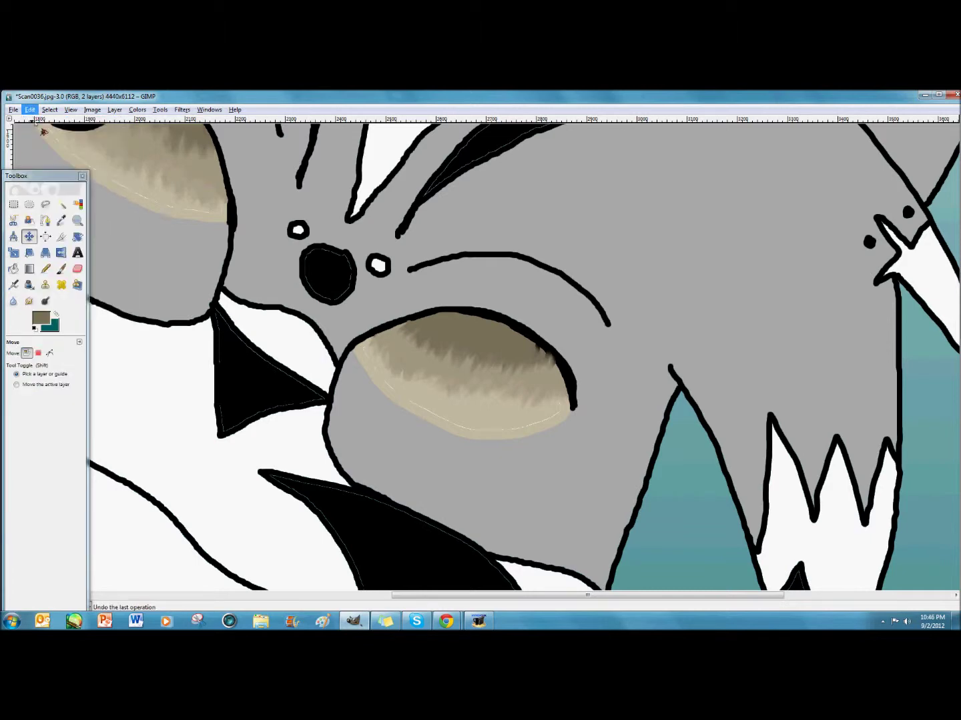
left_click(30, 110)
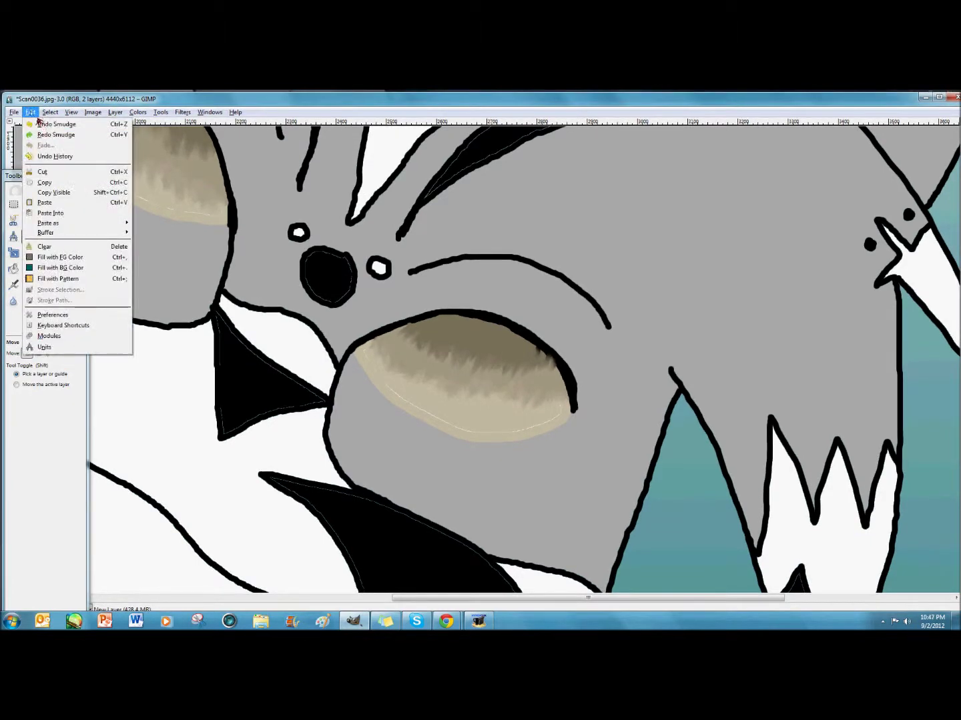
left_click(43, 126)
left_click(32, 113)
left_click(36, 122)
left_click(33, 114)
left_click(34, 123)
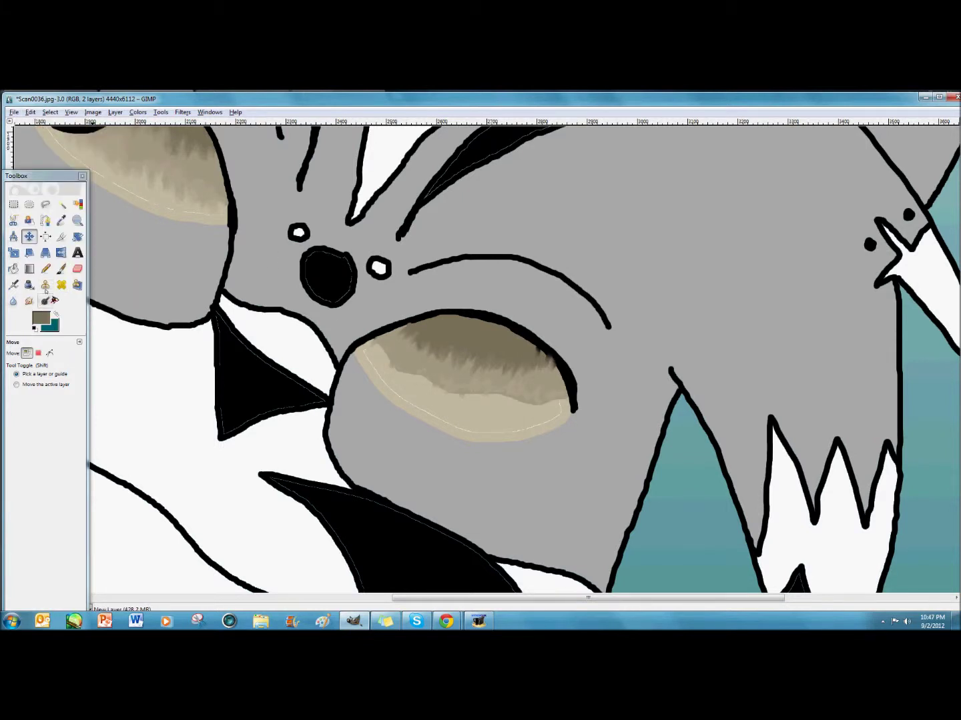
Step: Paint light tan over the thin white line along the lower edge of the right-hand eye
left_click(40, 319)
left_click(269, 286)
left_click(252, 322)
left_click(64, 271)
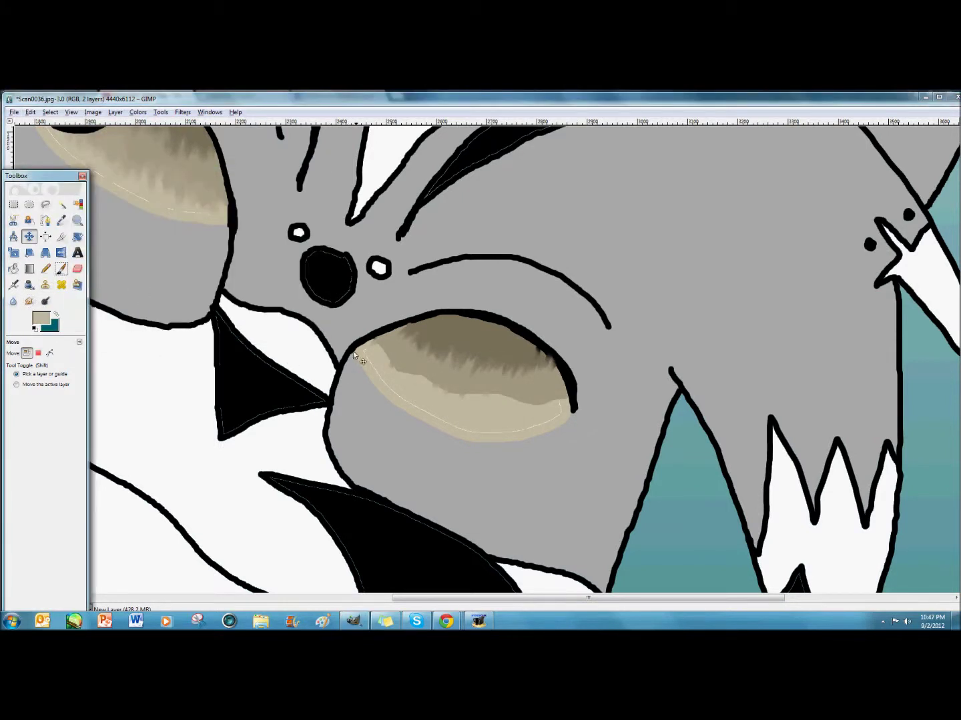
key("p")
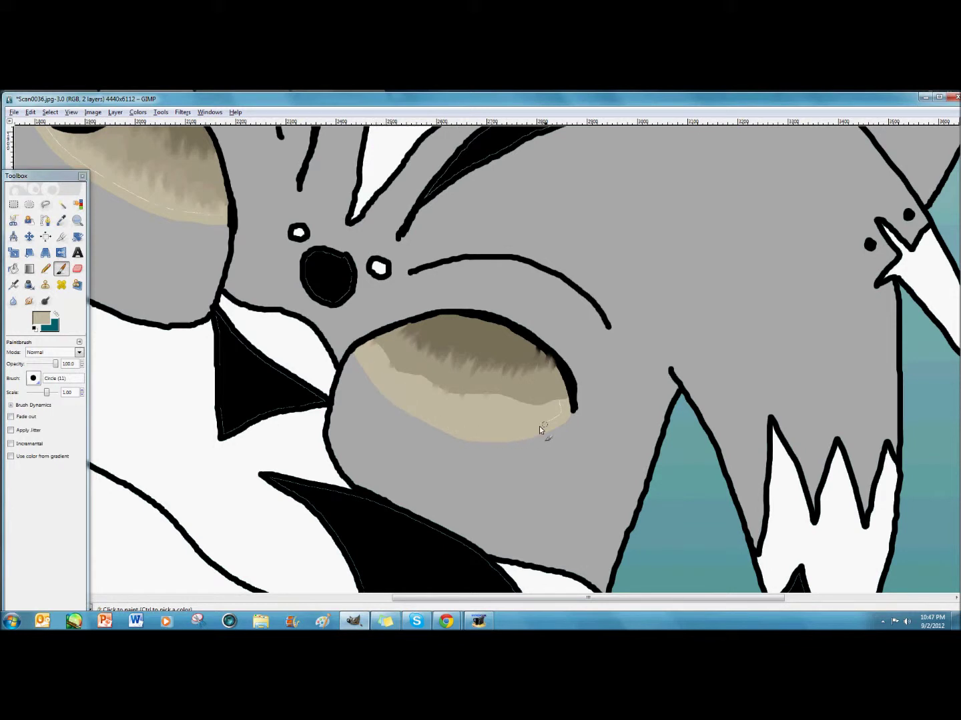
Step: Smudge the boundary between the light and middle tan tones in the right-hand eye again
left_click(28, 301)
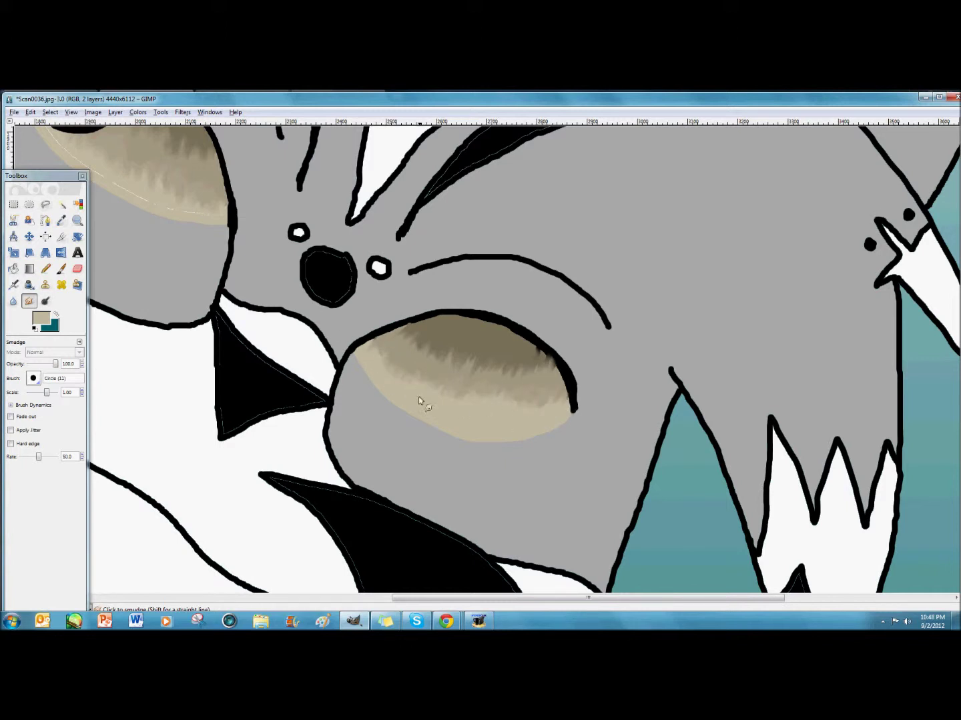
mouse_move(461, 389)
left_mouse_down()
mouse_move(376, 367)
mouse_move(459, 385)
left_mouse_up()
Step: Paint a solid black pupil hanging from the upper lid of the right-hand eye with the Circle (19) brush
left_click(41, 320)
left_click(270, 281)
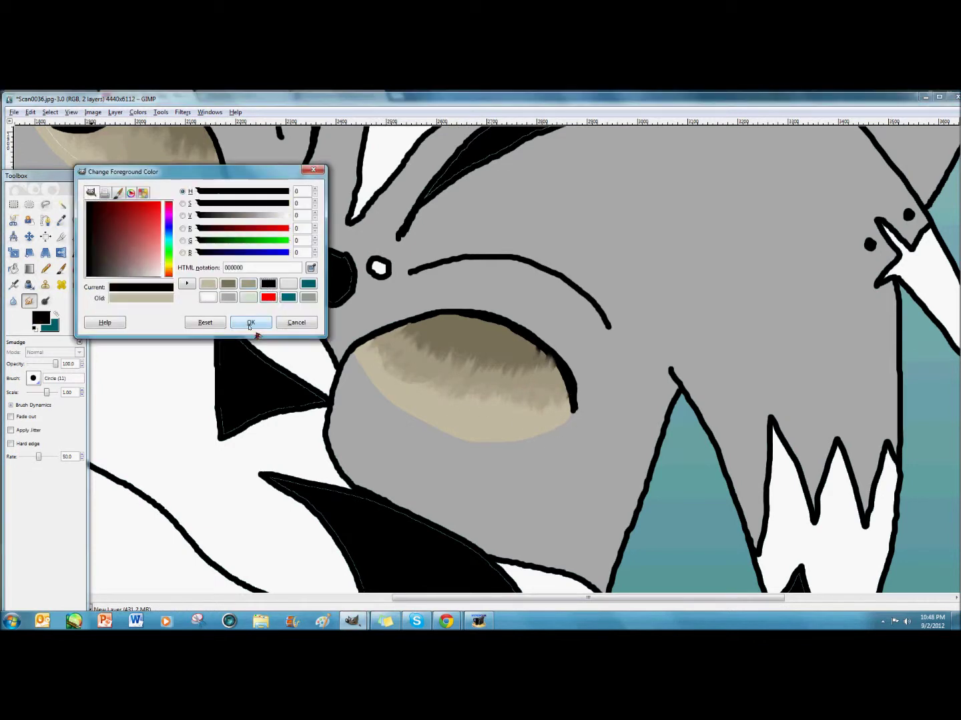
left_click(251, 321)
left_click(32, 378)
left_click(72, 420)
left_click(60, 268)
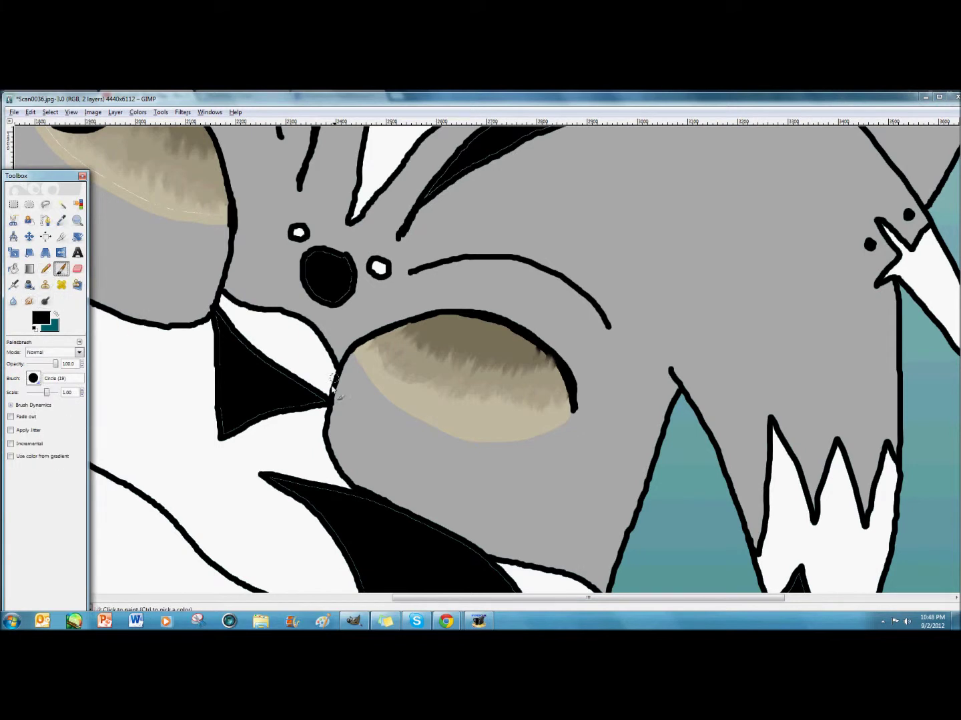
mouse_move(383, 337)
left_mouse_down()
mouse_move(397, 373)
mouse_move(434, 372)
mouse_move(445, 322)
mouse_move(387, 341)
mouse_move(411, 370)
mouse_move(424, 371)
mouse_move(443, 333)
mouse_move(412, 326)
mouse_move(424, 324)
mouse_move(400, 334)
mouse_move(434, 351)
mouse_move(416, 363)
mouse_move(417, 339)
left_mouse_up()
Step: Smooth the smudged inner edge of the right-hand eye's lid line in black with the Circle (11) brush, undoing the last stroke
left_click(33, 378)
left_click(100, 408)
left_click_drag(539, 344, 552, 365)
left_click(32, 113)
left_click(35, 124)
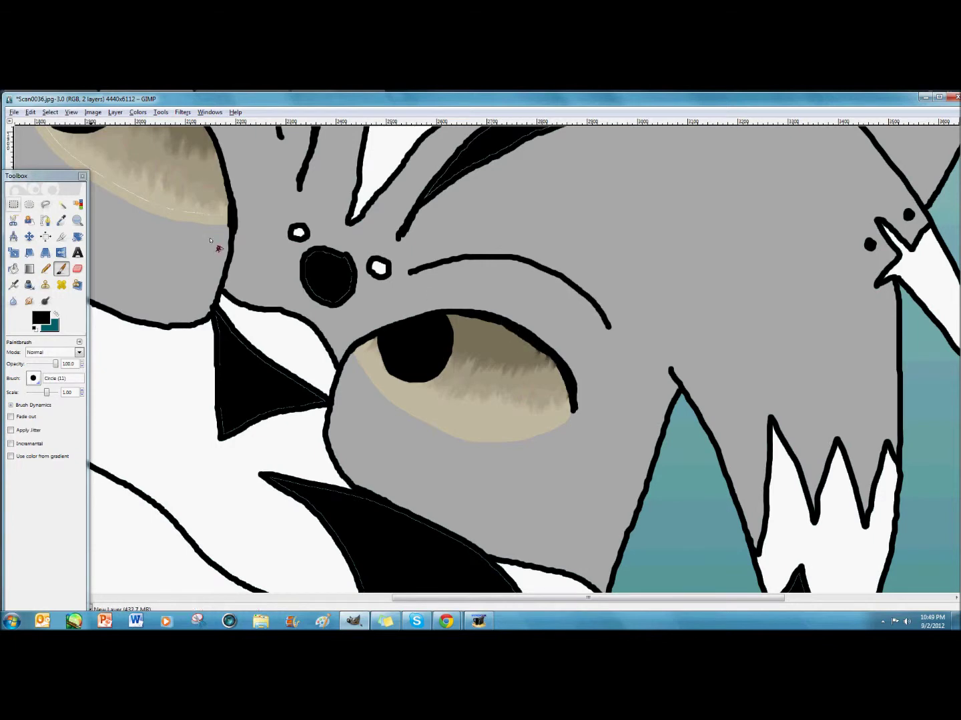
Step: Paint black over the thin light gaps along the edges of the black triangle between the eyes
scroll(283, 439, "up", 5)
scroll(219, 385, "left", 3)
mouse_move(218, 377)
left_mouse_down()
mouse_move(261, 364)
mouse_move(317, 371)
left_mouse_up()
scroll(474, 367, "down", 5)
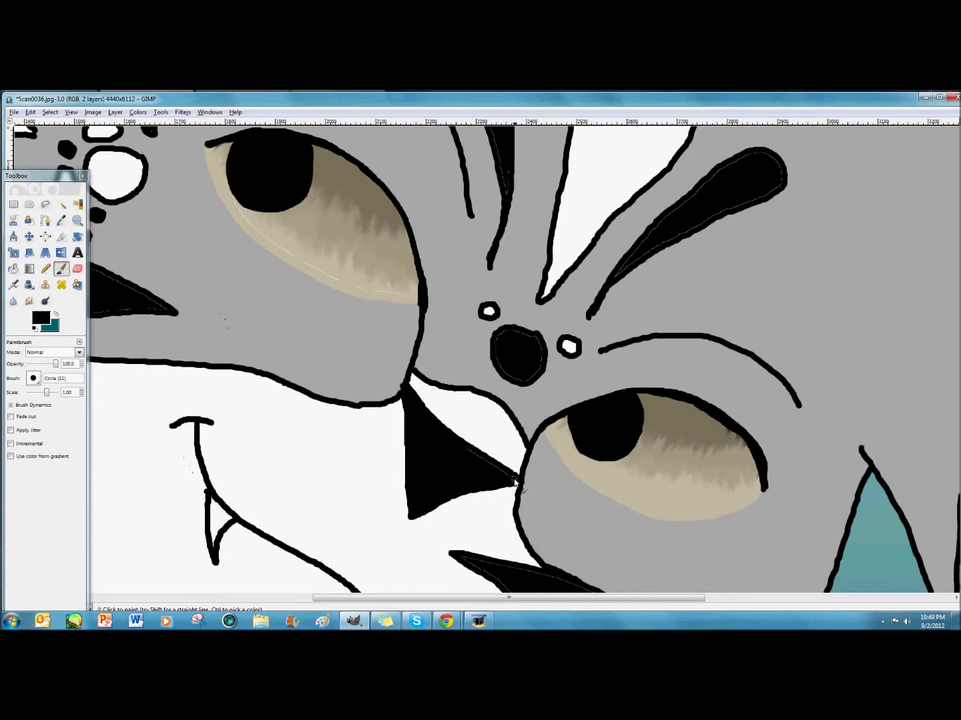
Step: Examine the whole drawing with both shaded eyes at a reduced view
scroll(413, 420, "up", 5)
left_click(77, 220)
left_click(16, 381)
left_click(426, 329)
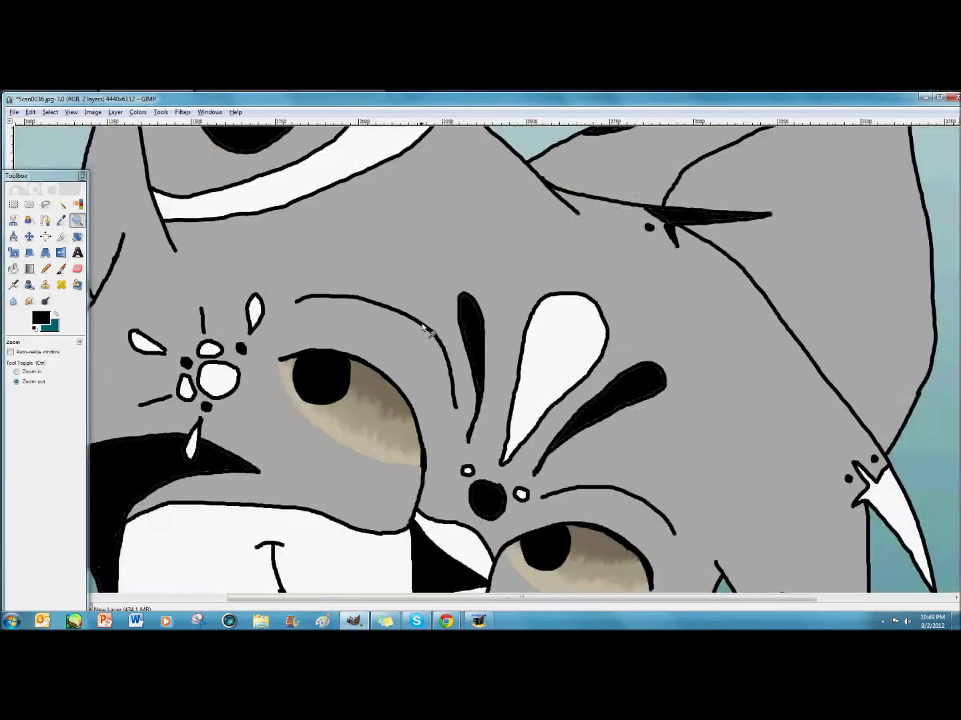
left_click_drag(426, 329, 422, 333)
left_click(17, 372)
scroll(436, 336, "up", 12)
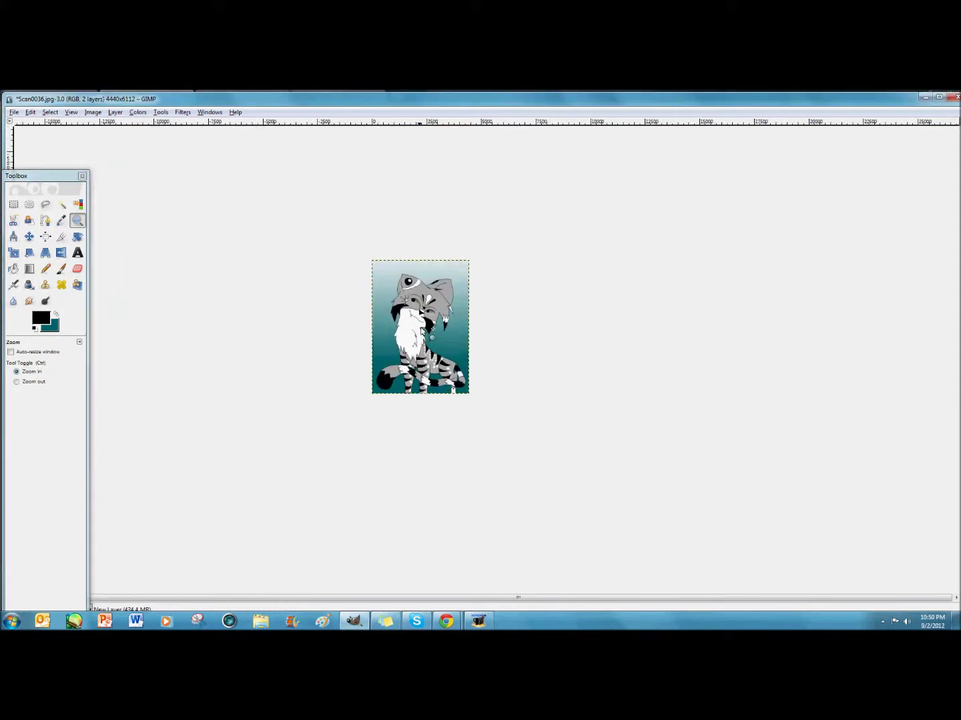
scroll(407, 393, "down", 2)
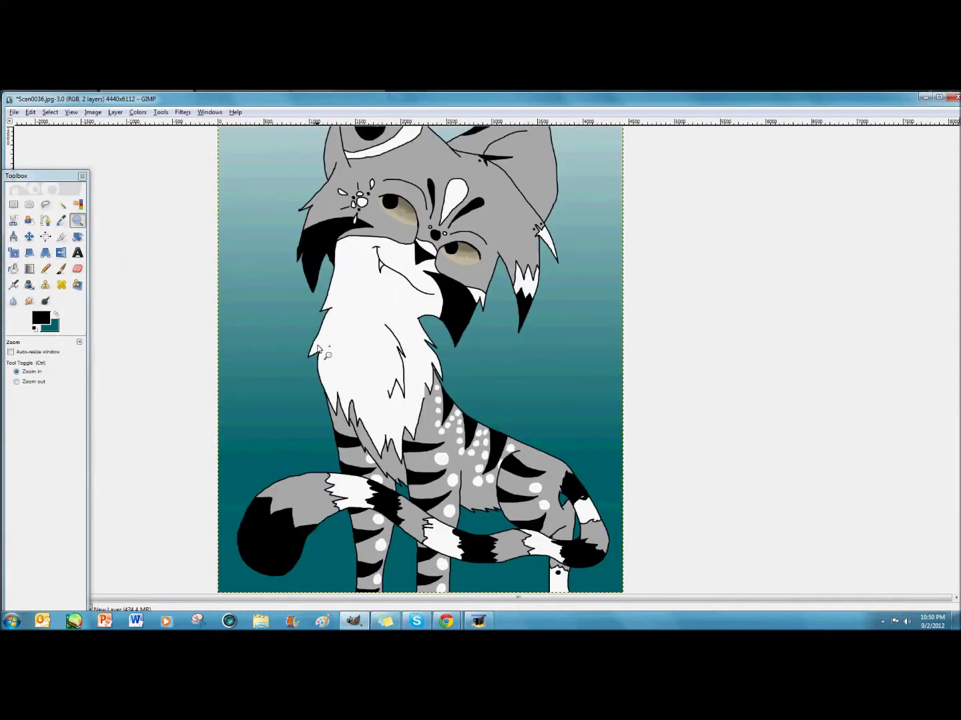
Step: Sign the artwork with a circled handwritten signature in black on the teal background above the character's back
left_click(525, 399)
scroll(527, 397, "down", 1)
double_click(568, 321)
scroll(568, 324, "up", 1)
left_click(61, 269)
mouse_move(553, 410)
left_mouse_down()
mouse_move(593, 431)
mouse_move(577, 454)
mouse_move(613, 451)
mouse_move(615, 478)
mouse_move(559, 400)
mouse_move(630, 477)
left_mouse_up()
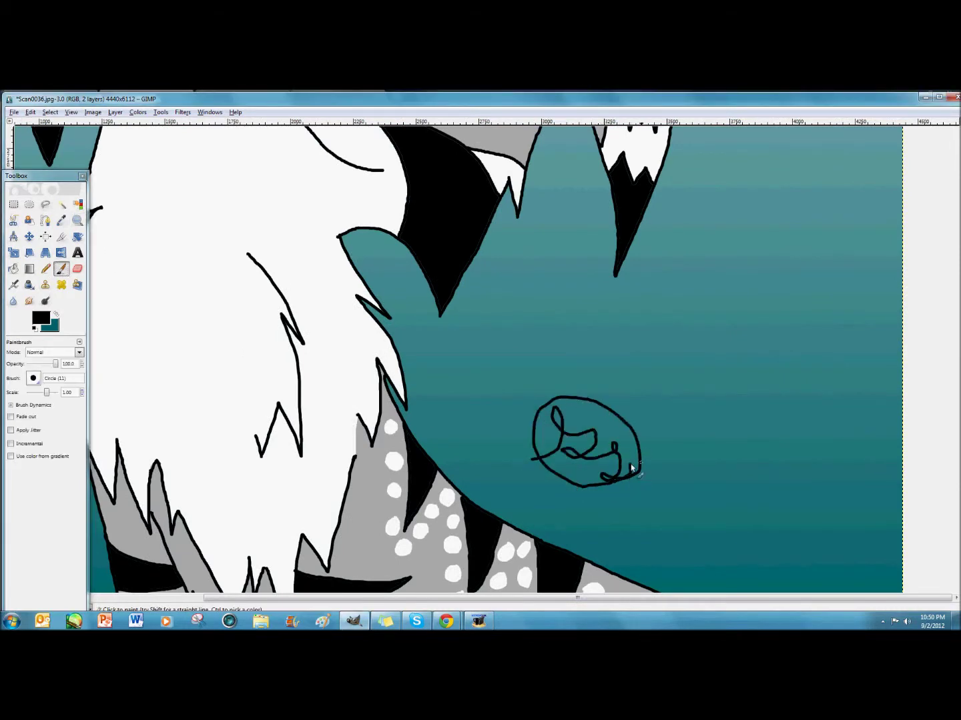
Step: View the entire signed picture to check the overall result
left_click(78, 220)
left_click(33, 381)
double_click(192, 344)
left_click(194, 345)
scroll(399, 351, "up", 3)
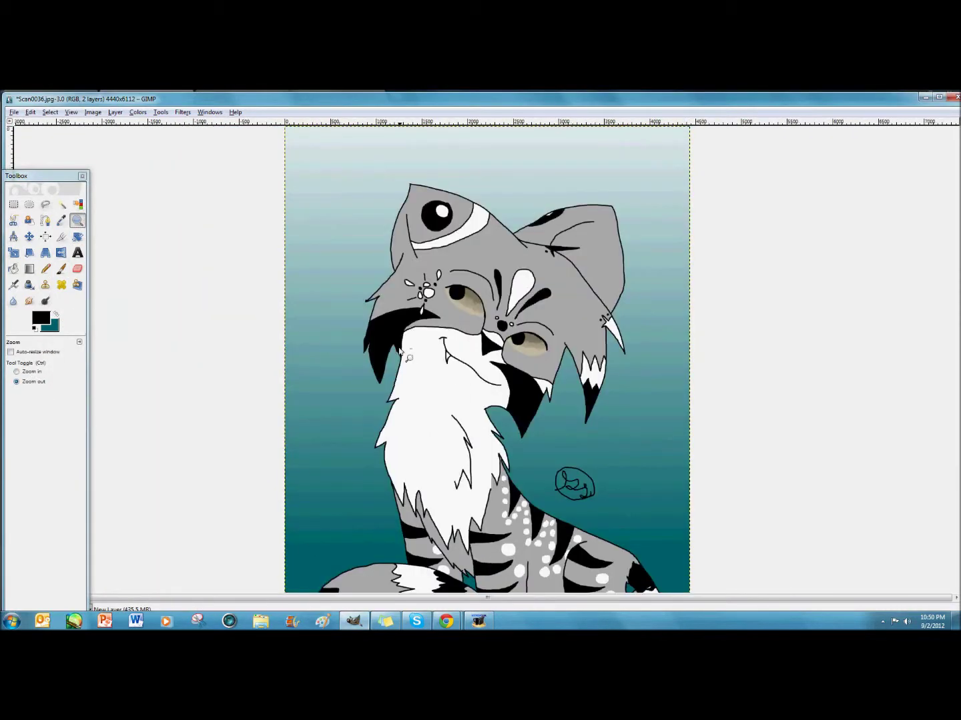
left_click(429, 382)
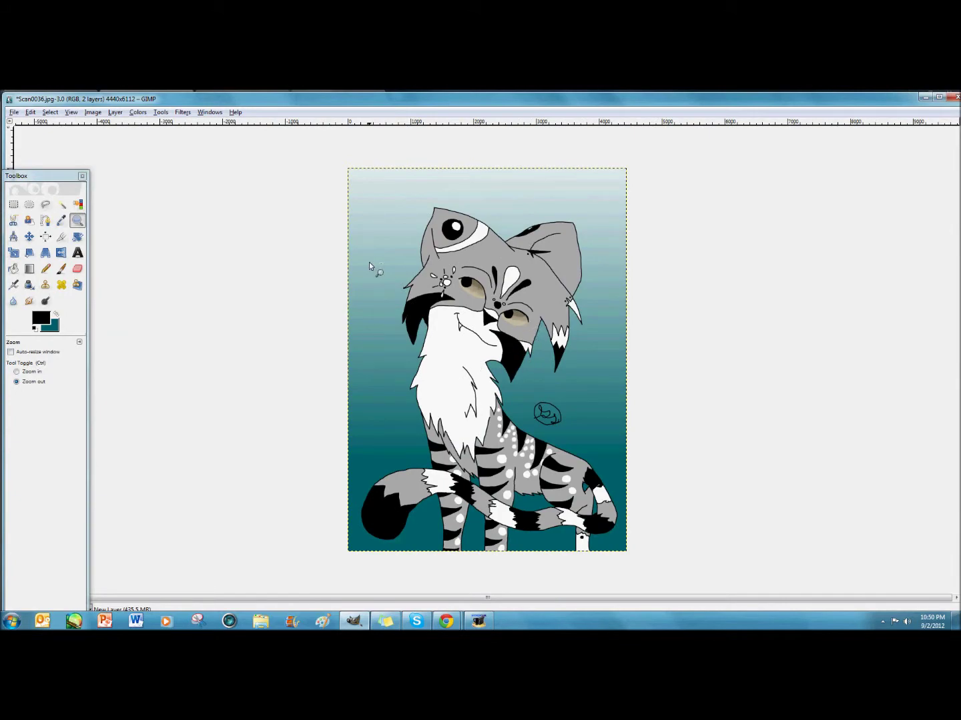